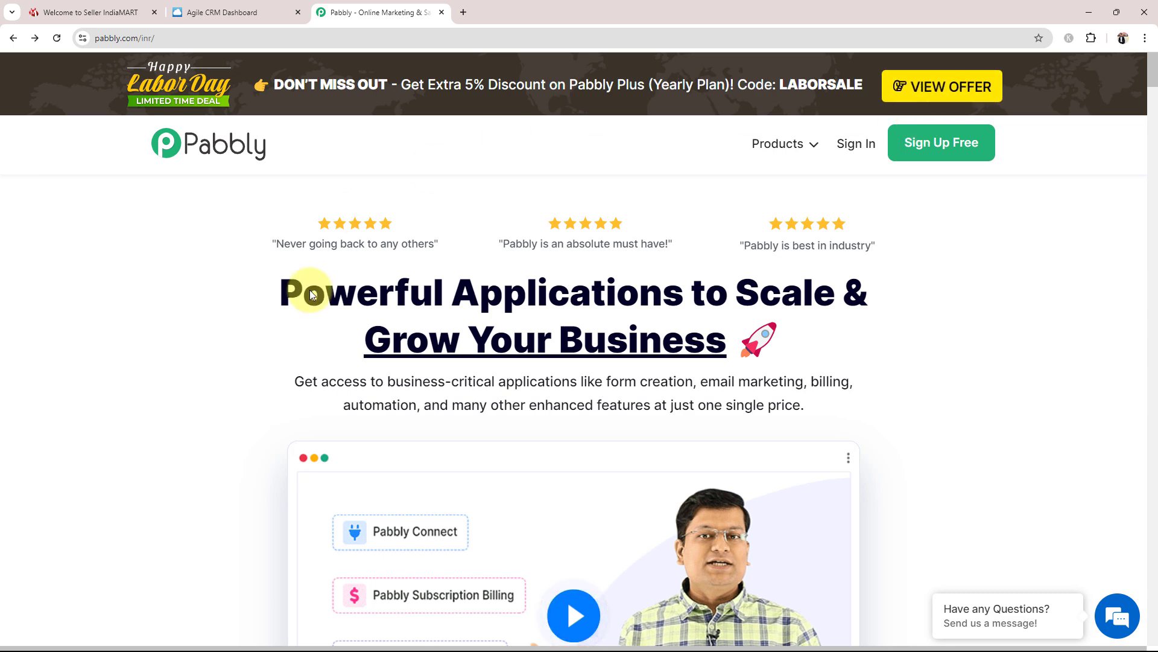
Step: Sign in to Pabbly and launch Pabbly Connect from the All Pabbly Apps page
{"action": "left_click", "coordinate": [855, 144]}
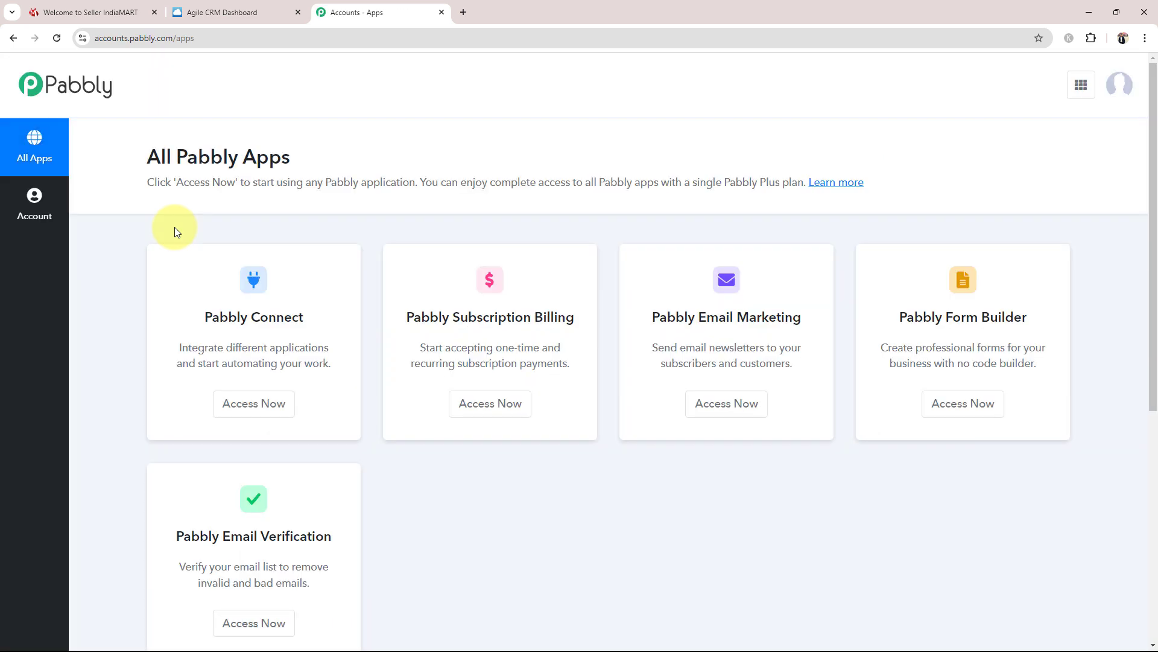
{"action": "scroll", "coordinate": [919, 506], "scroll_direction": "down", "scroll_amount": 1}
{"action": "scroll", "coordinate": [918, 505], "scroll_direction": "up", "scroll_amount": 1}
{"action": "left_click_drag", "start_coordinate": [224, 319], "coordinate": [305, 317]}
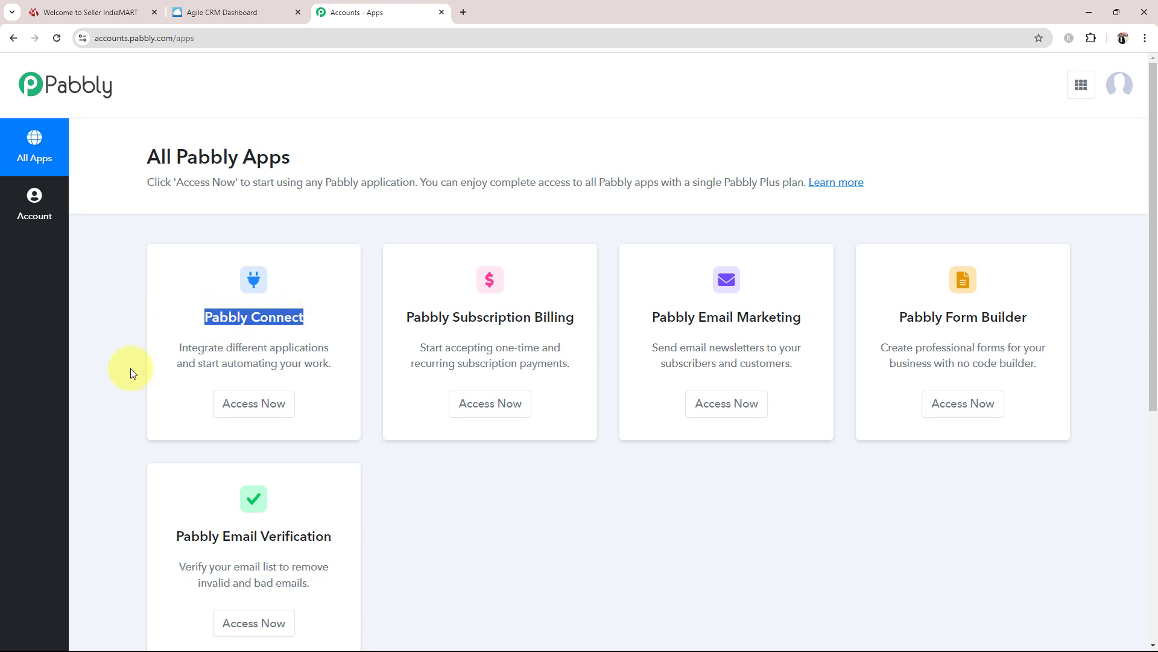
{"action": "left_click", "coordinate": [251, 403]}
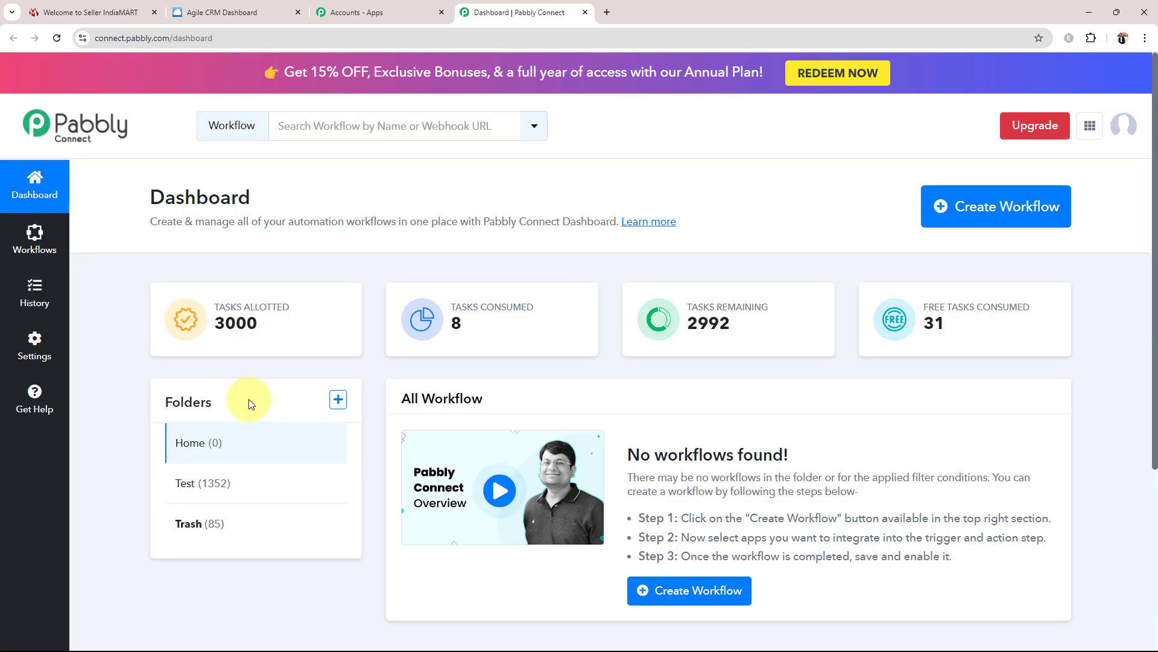
Step: Create a workflow named 'Add IndiaMART Leads to Agile CRM as Contacts' in the Home folder
{"action": "double_click", "coordinate": [202, 198]}
{"action": "left_click", "coordinate": [368, 332]}
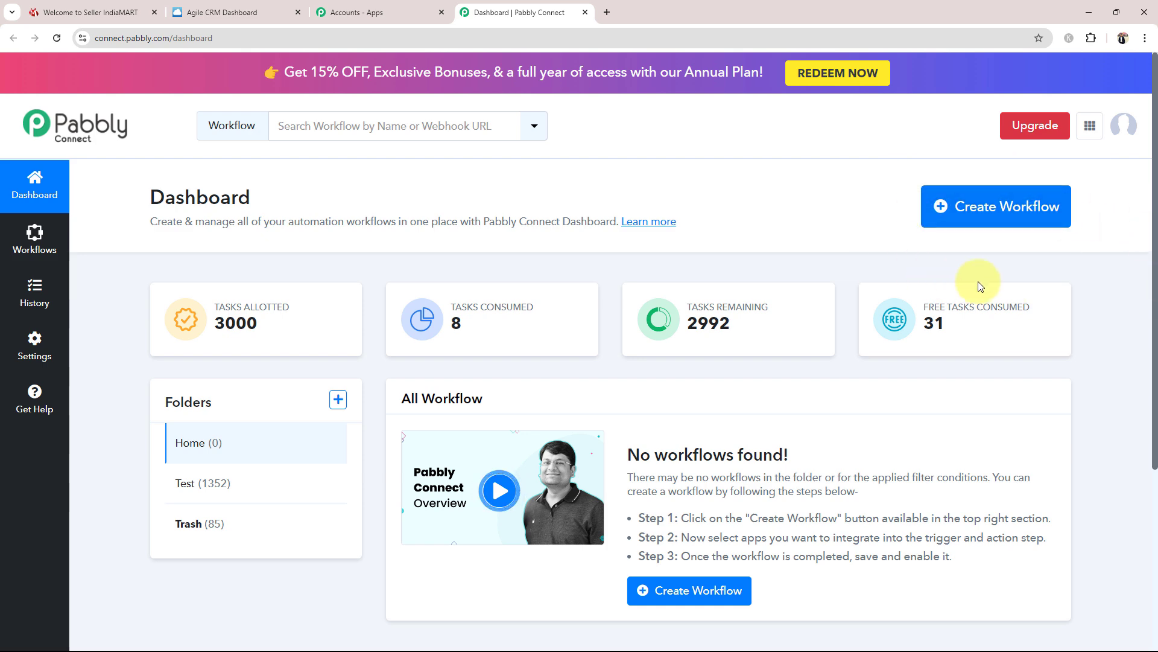
{"action": "left_click", "coordinate": [971, 209]}
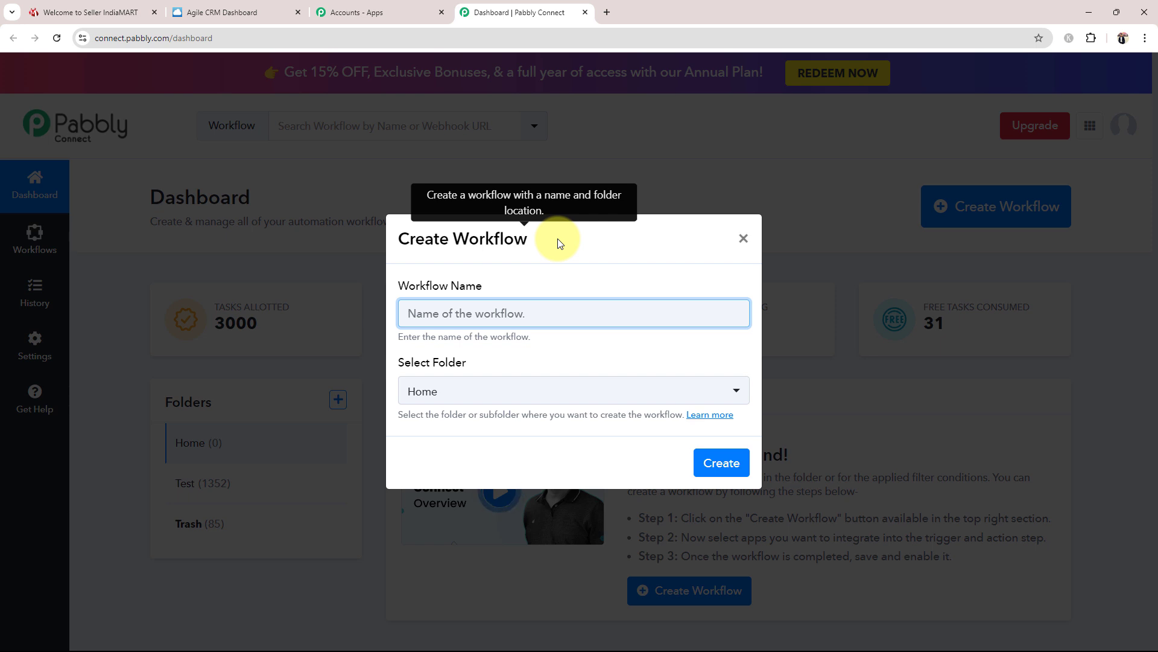
{"action": "type", "text": "Add IndiaMART Leads to Agile CRM as Contacts"}
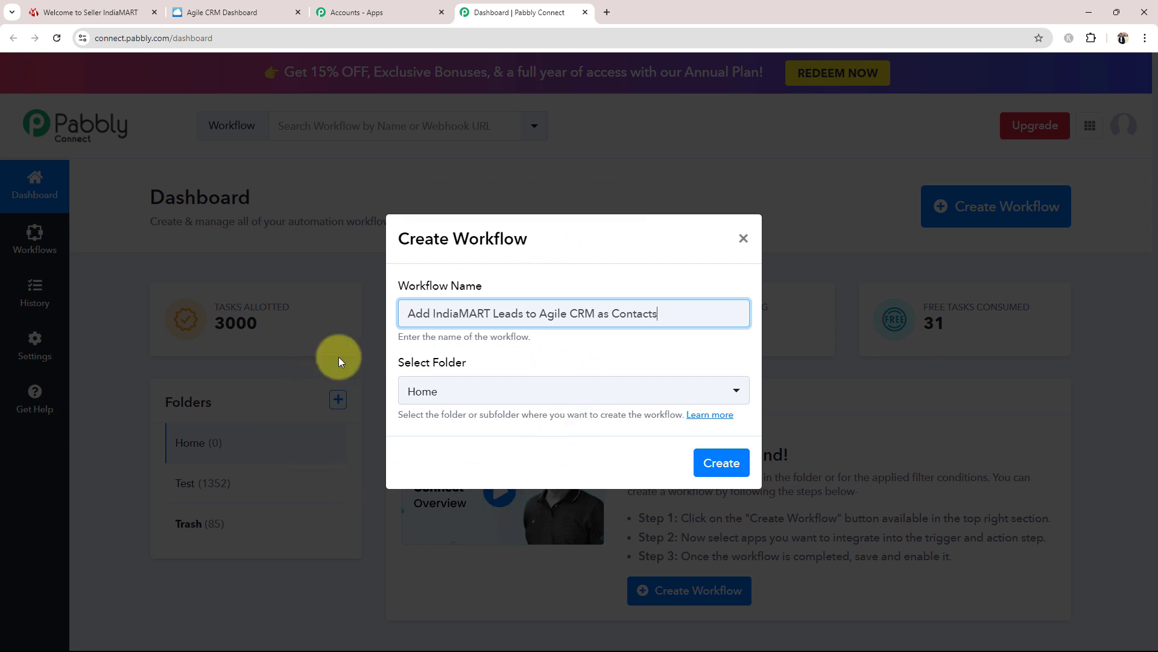
{"action": "left_click", "coordinate": [481, 390]}
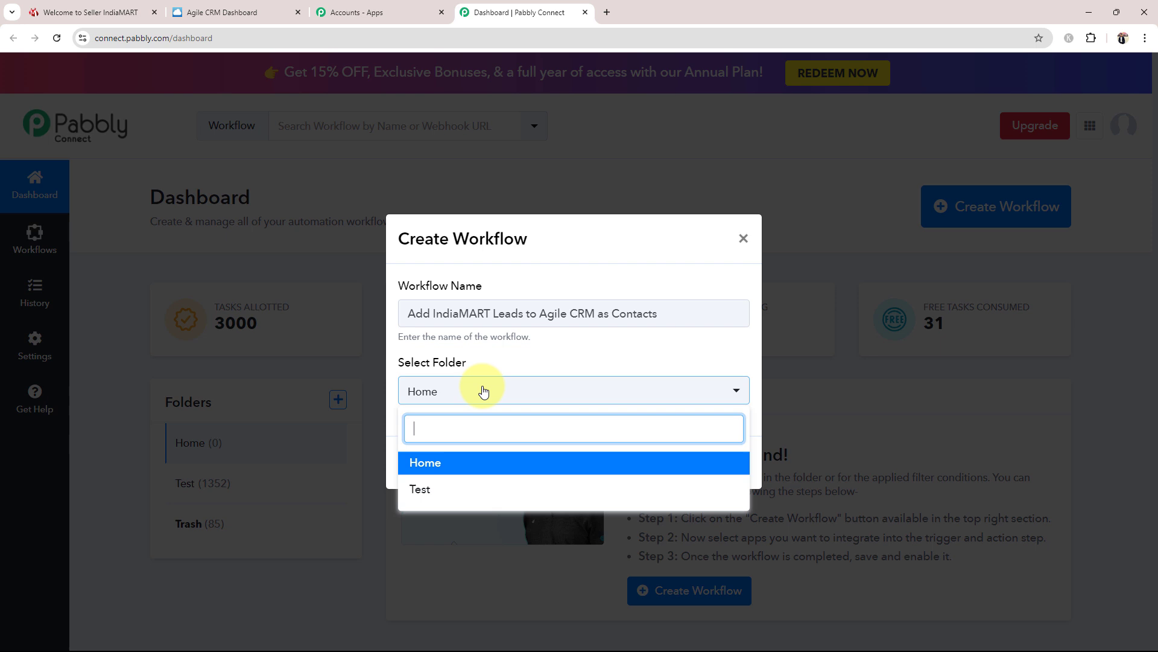
{"action": "left_click", "coordinate": [427, 466]}
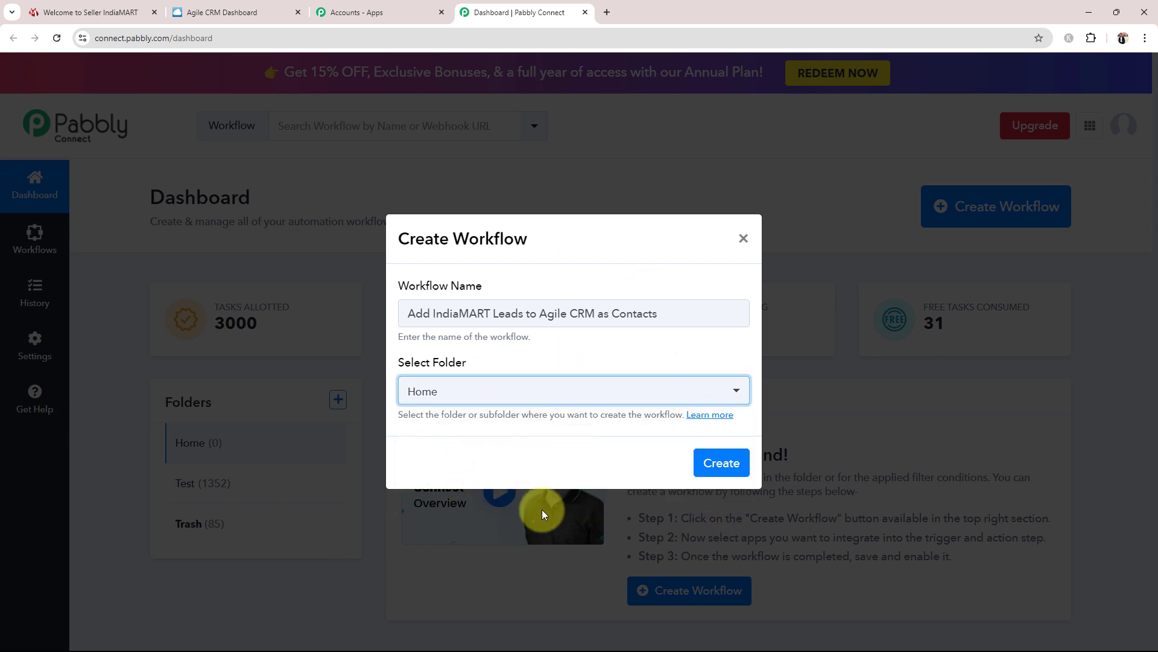
{"action": "left_click", "coordinate": [718, 463]}
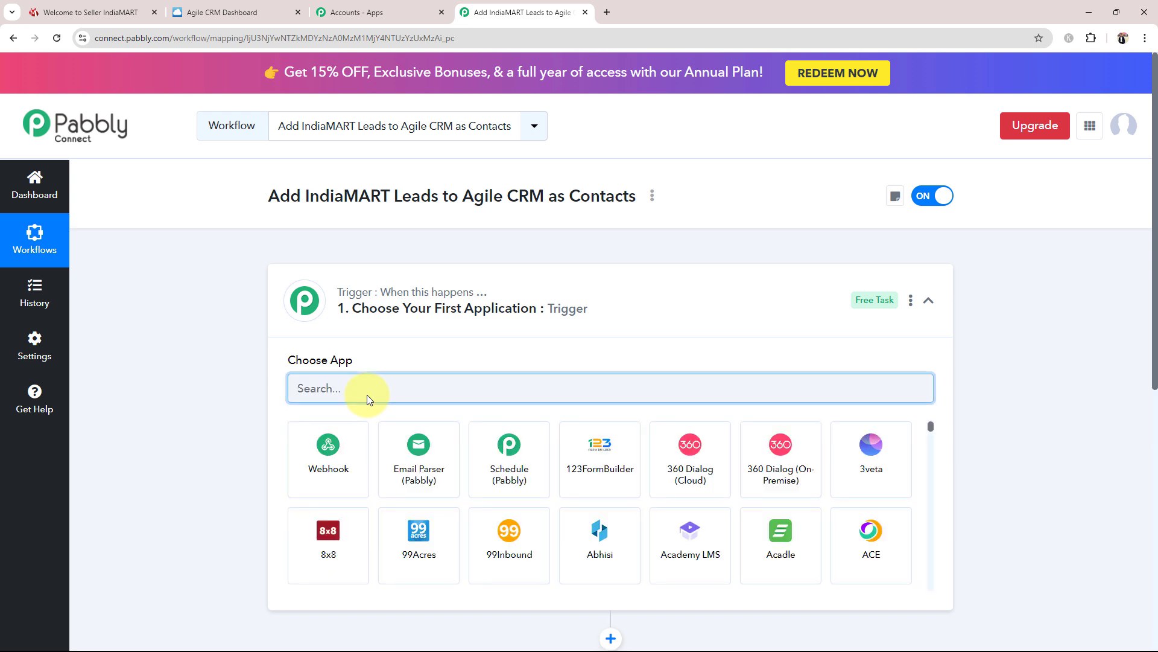
{"action": "left_click", "coordinate": [672, 292]}
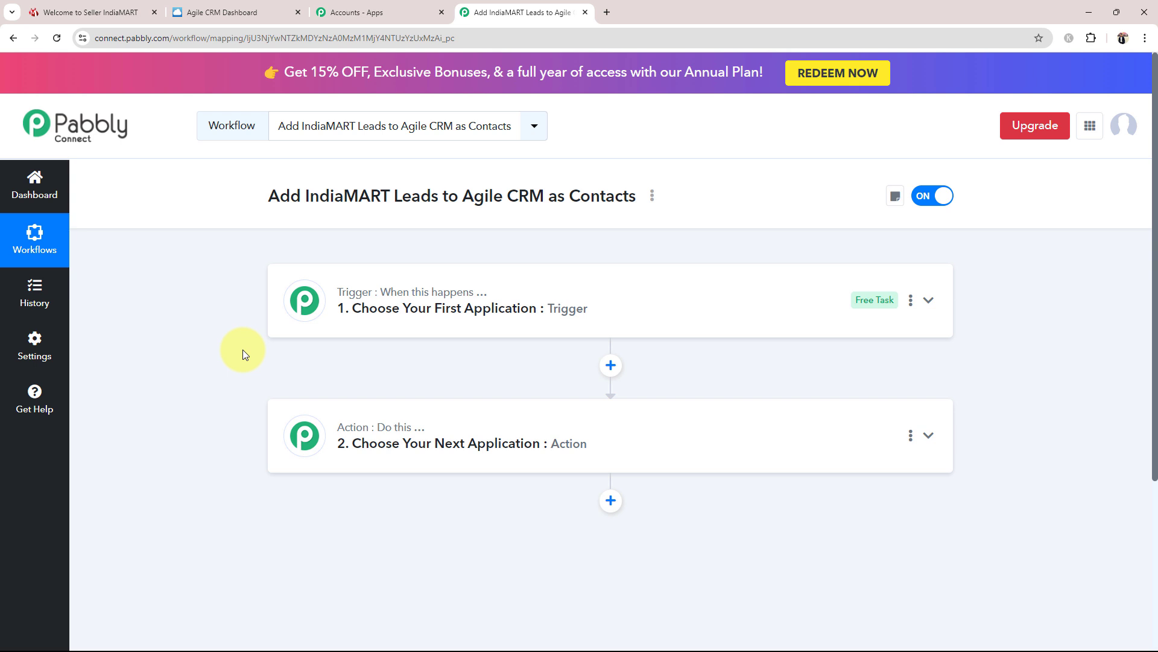
{"action": "left_click", "coordinate": [228, 11]}
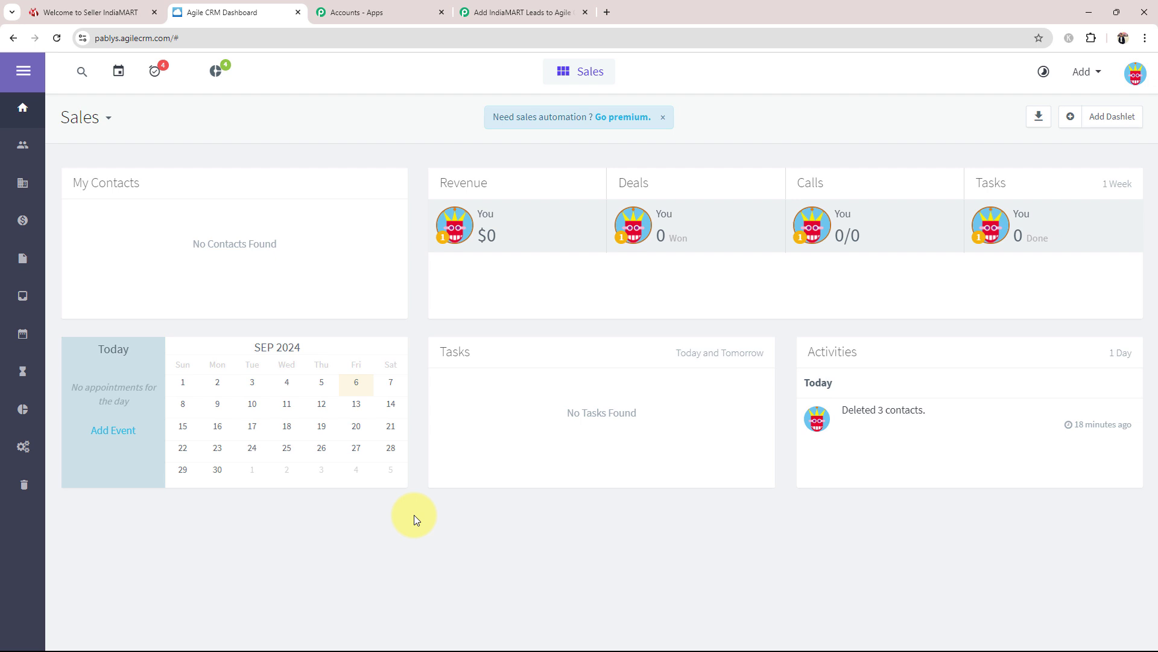
{"action": "left_click", "coordinate": [513, 11]}
Step: Set the trigger app to IndiaMART (searched as 'India') with the New Leads event
{"action": "left_click", "coordinate": [427, 326]}
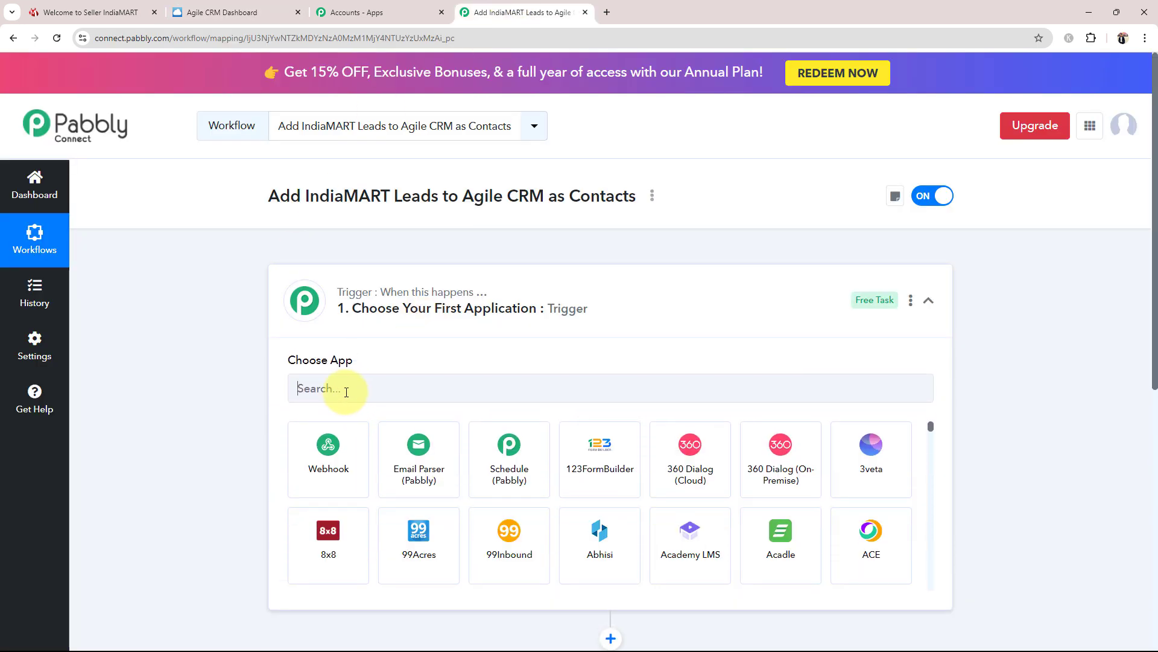
{"action": "left_click", "coordinate": [336, 389]}
{"action": "type", "text": "India"}
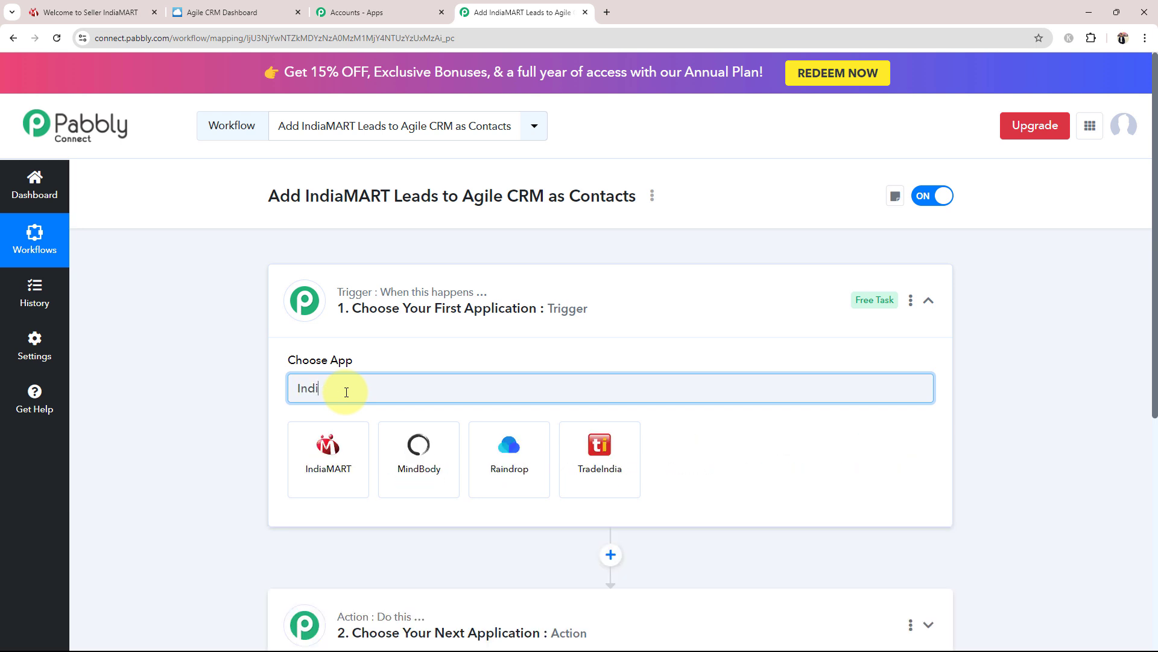
{"action": "left_click", "coordinate": [335, 447]}
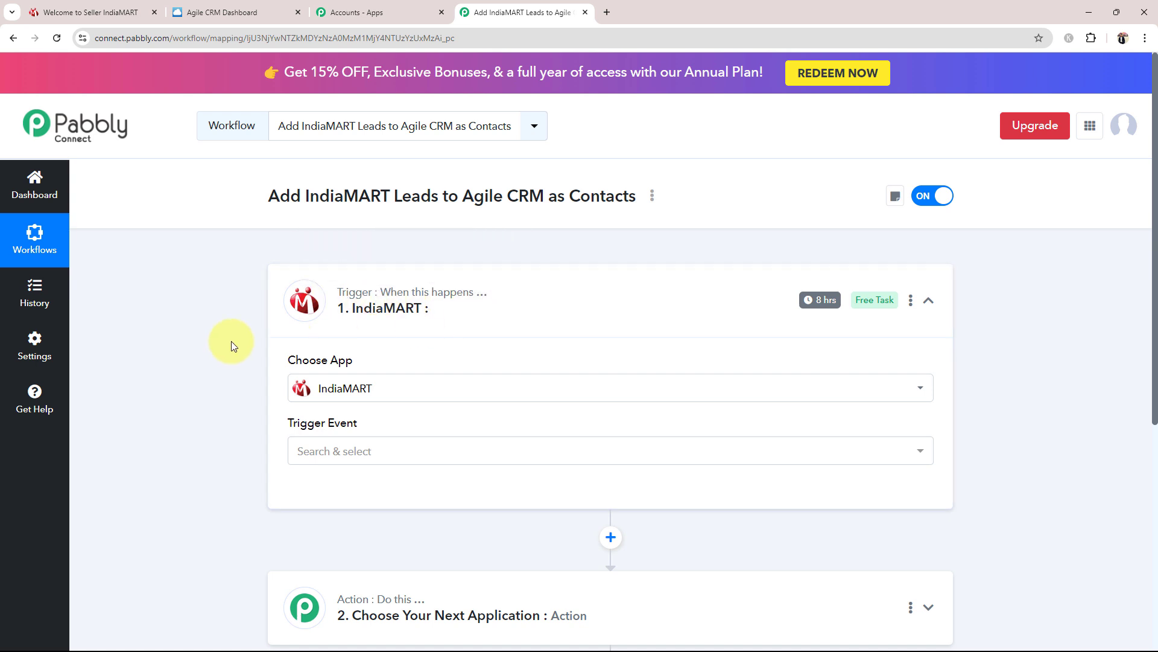
{"action": "left_click", "coordinate": [306, 449]}
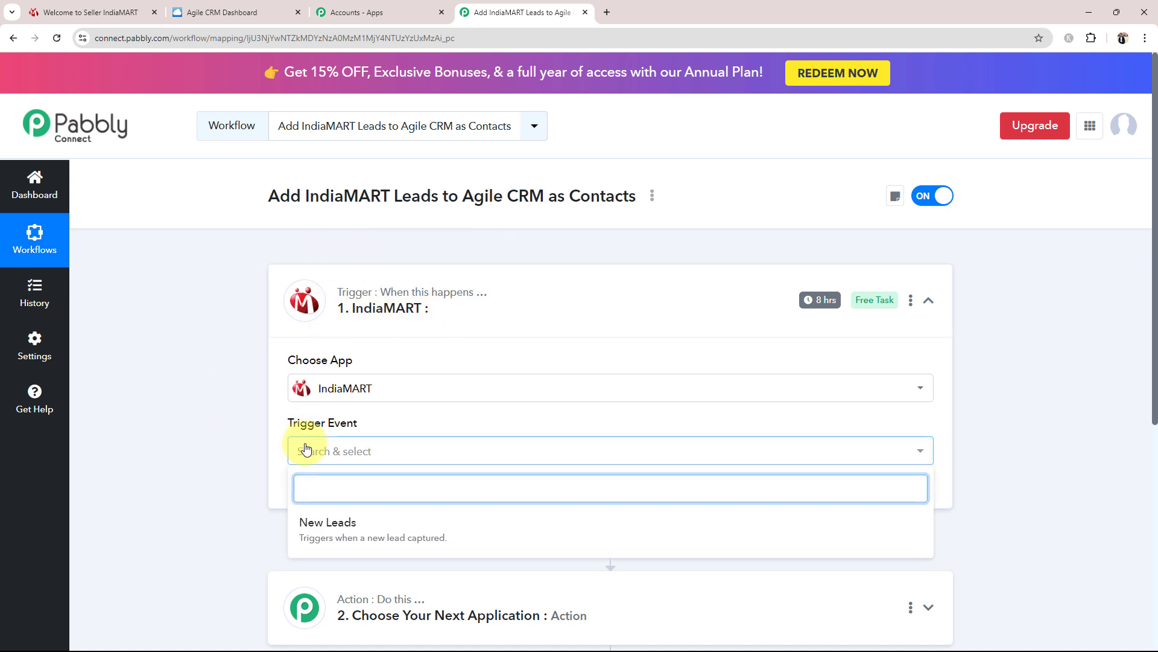
{"action": "left_click", "coordinate": [305, 524]}
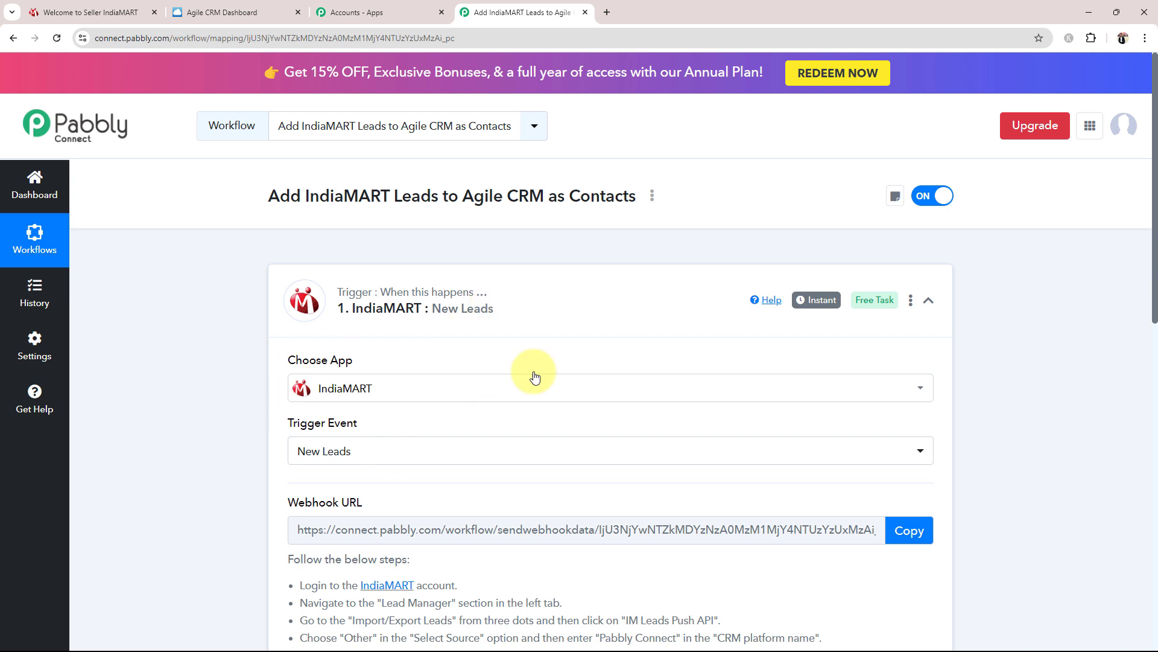
{"action": "left_click", "coordinate": [530, 298]}
Step: Set the action app to Agile CRM (searched as 'Agile') with the Create Contact event
{"action": "left_click", "coordinate": [368, 428]}
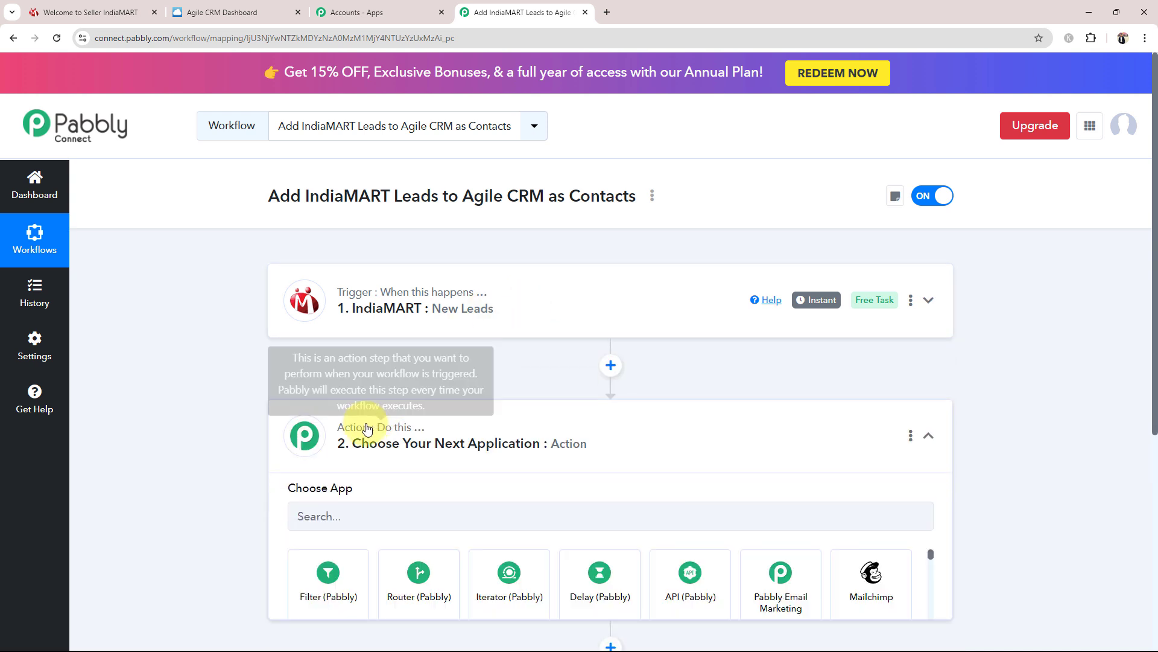
{"action": "left_click", "coordinate": [360, 319]}
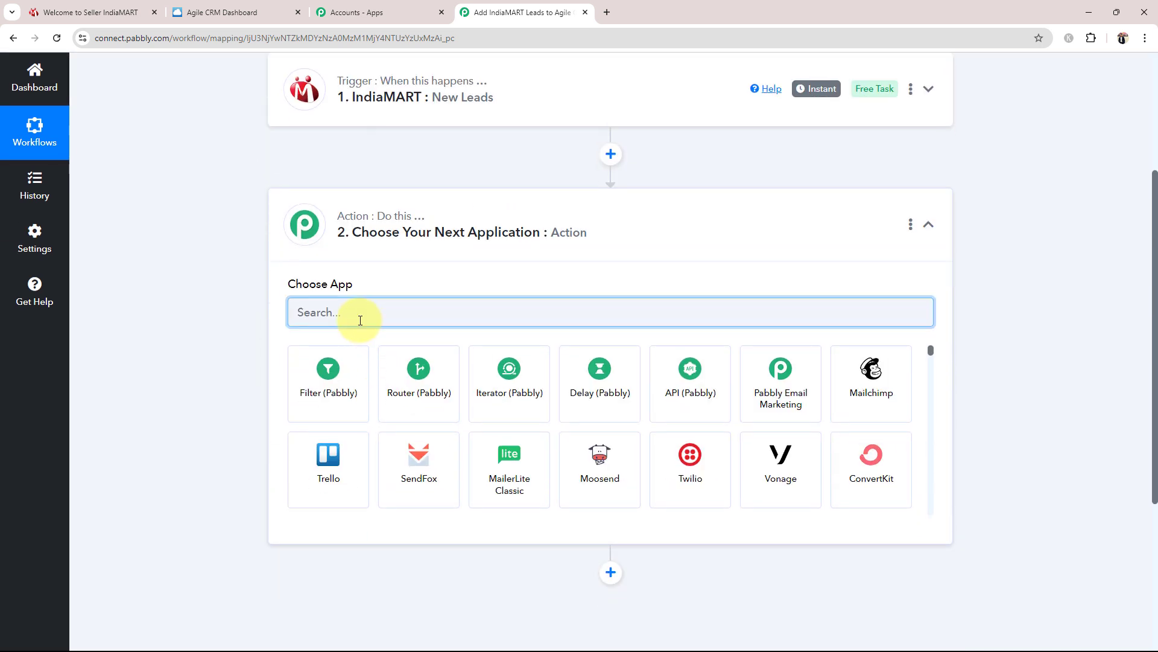
{"action": "type", "text": "Ag"}
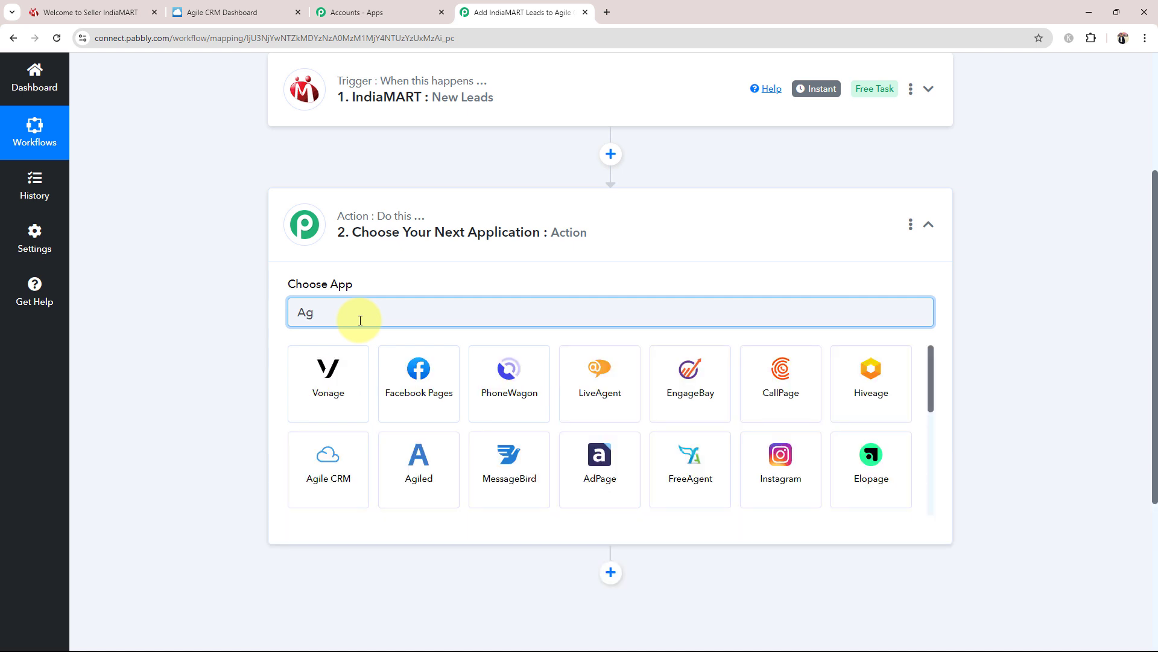
{"action": "type", "text": "ile"}
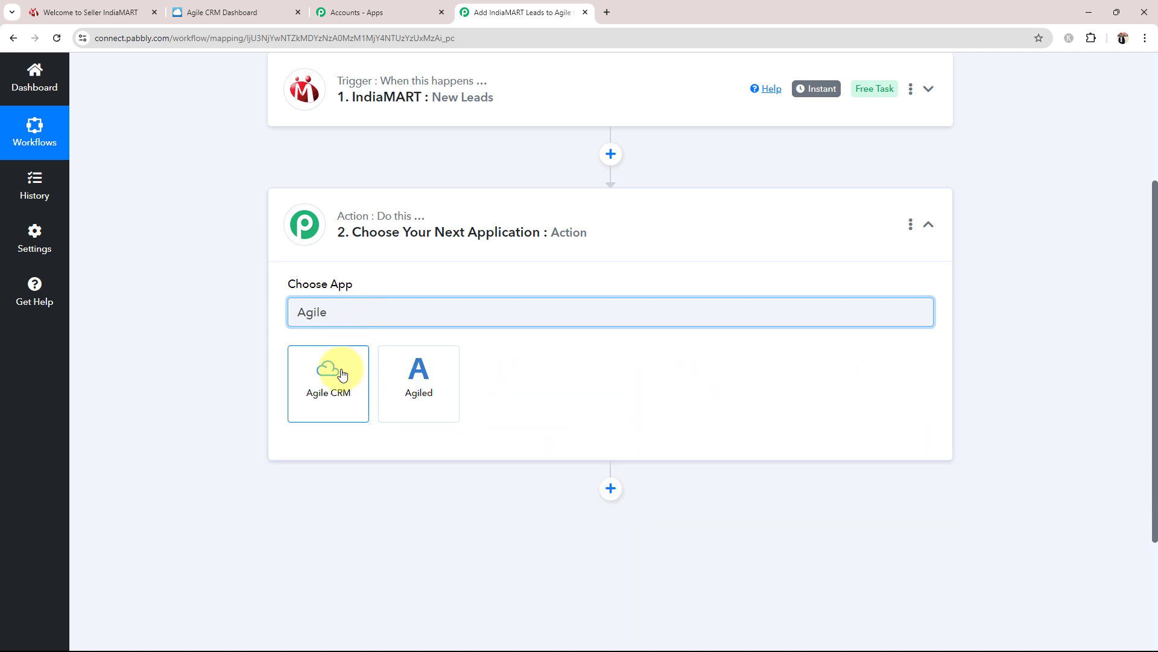
{"action": "left_click", "coordinate": [342, 374]}
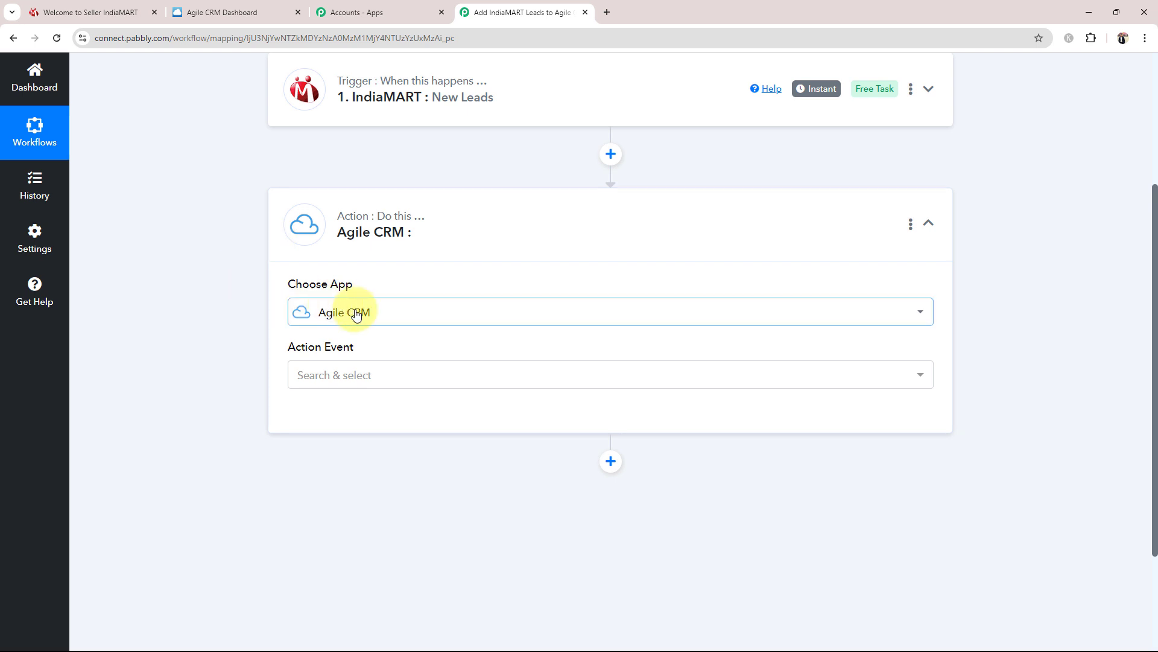
{"action": "left_click", "coordinate": [315, 384]}
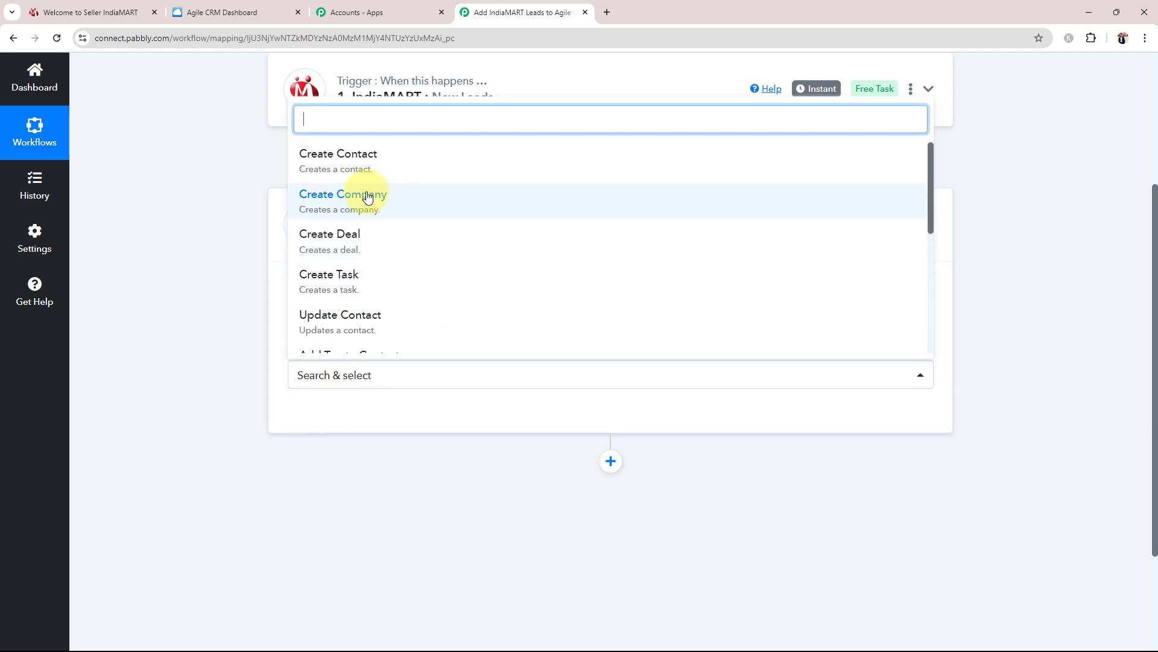
{"action": "left_click", "coordinate": [345, 168]}
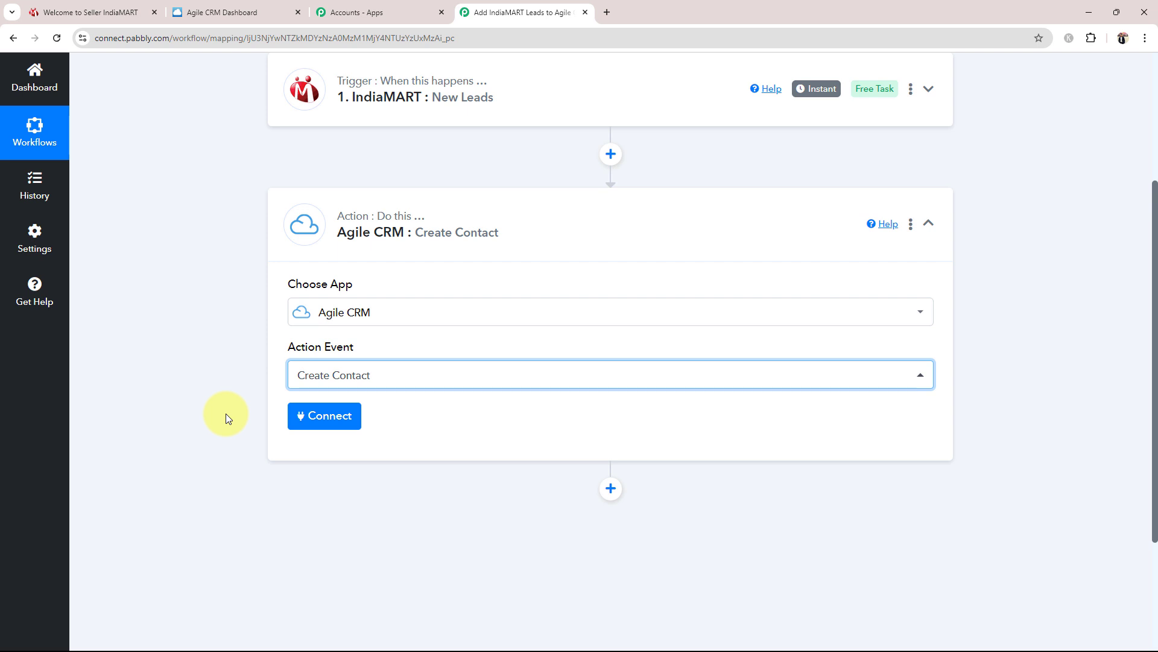
{"action": "left_click", "coordinate": [476, 241]}
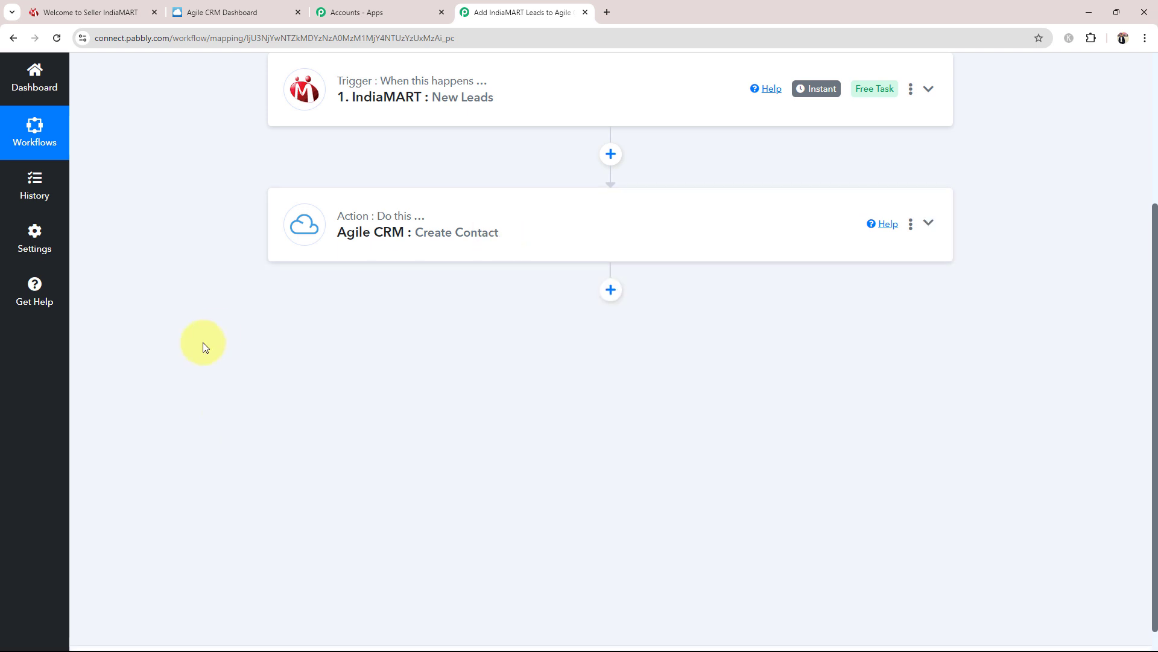
{"action": "scroll", "coordinate": [203, 342], "scroll_direction": "up", "scroll_amount": 4}
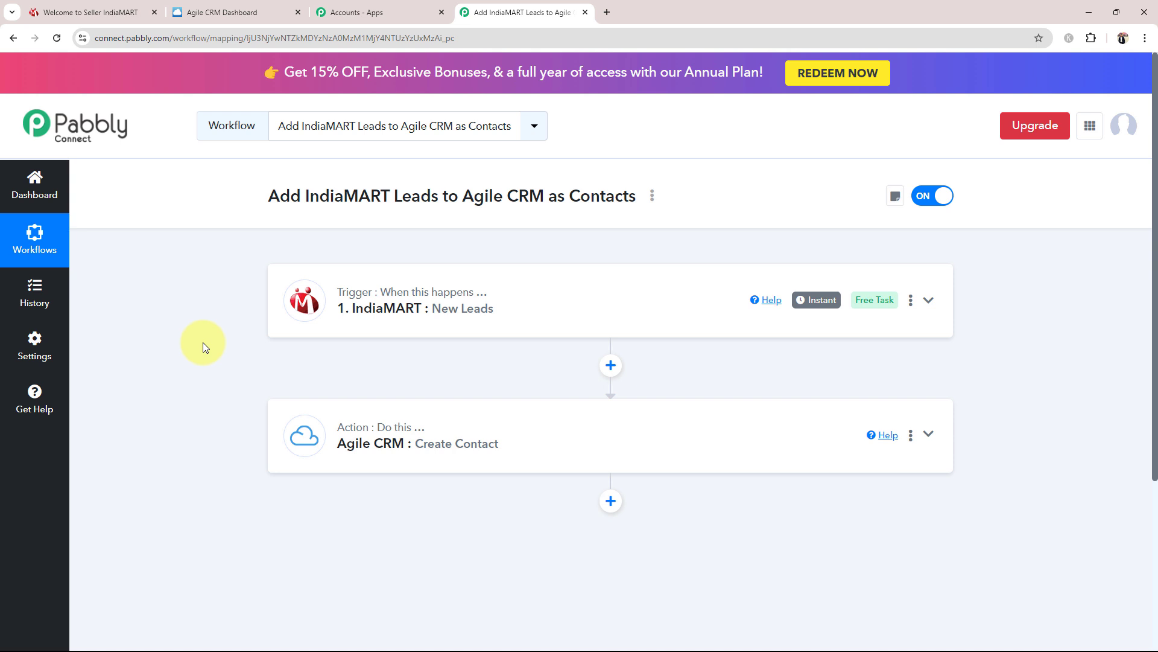
Step: Reopen the IndiaMART trigger and copy its webhook URL so webhook response capture starts
{"action": "left_click", "coordinate": [421, 326]}
{"action": "scroll", "coordinate": [241, 375], "scroll_direction": "down", "scroll_amount": 4}
{"action": "scroll", "coordinate": [328, 490], "scroll_direction": "up", "scroll_amount": 2}
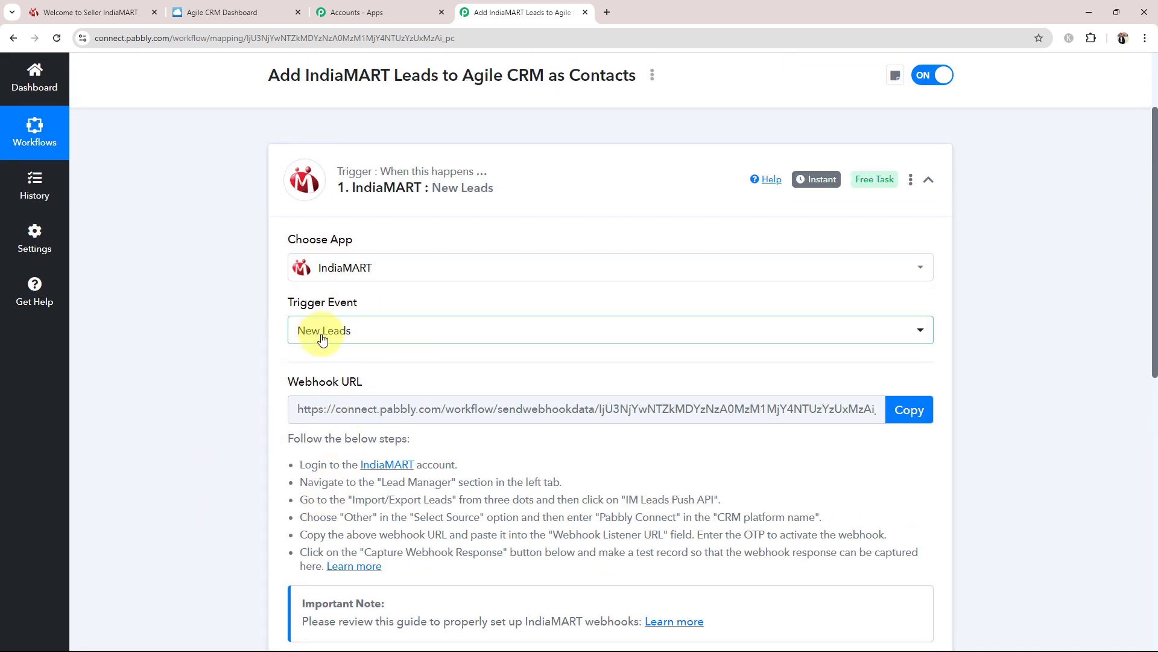
{"action": "scroll", "coordinate": [228, 400], "scroll_direction": "down", "scroll_amount": 3}
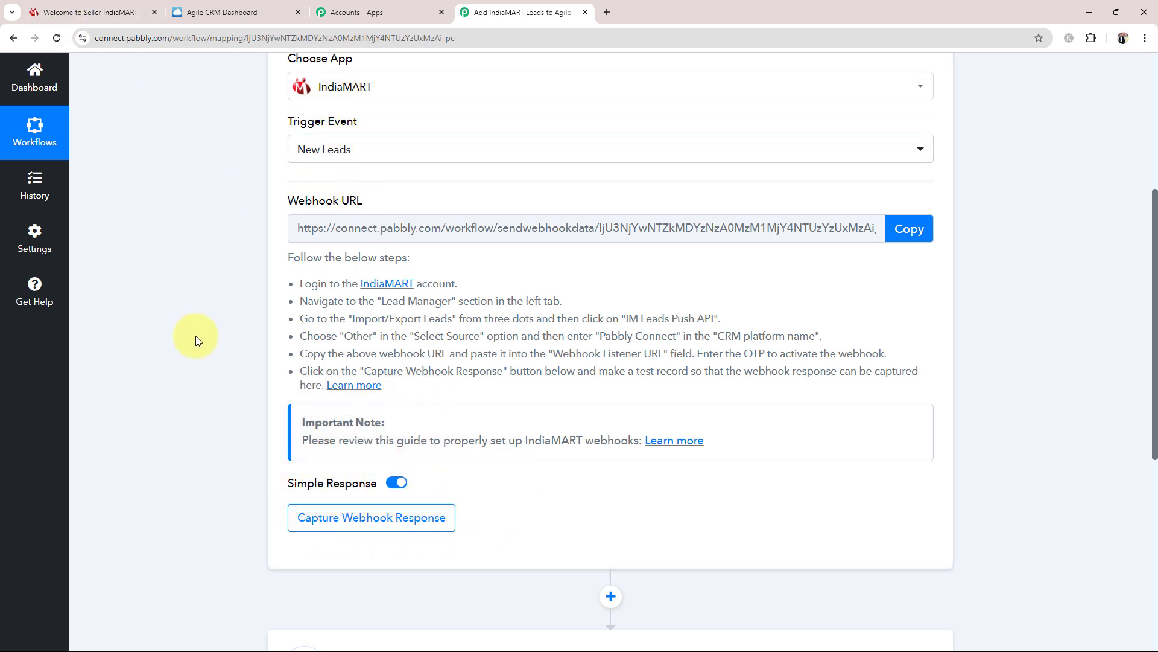
{"action": "scroll", "coordinate": [236, 366], "scroll_direction": "up", "scroll_amount": 1}
{"action": "left_click_drag", "start_coordinate": [289, 261], "coordinate": [356, 260]}
{"action": "left_click", "coordinate": [234, 292]}
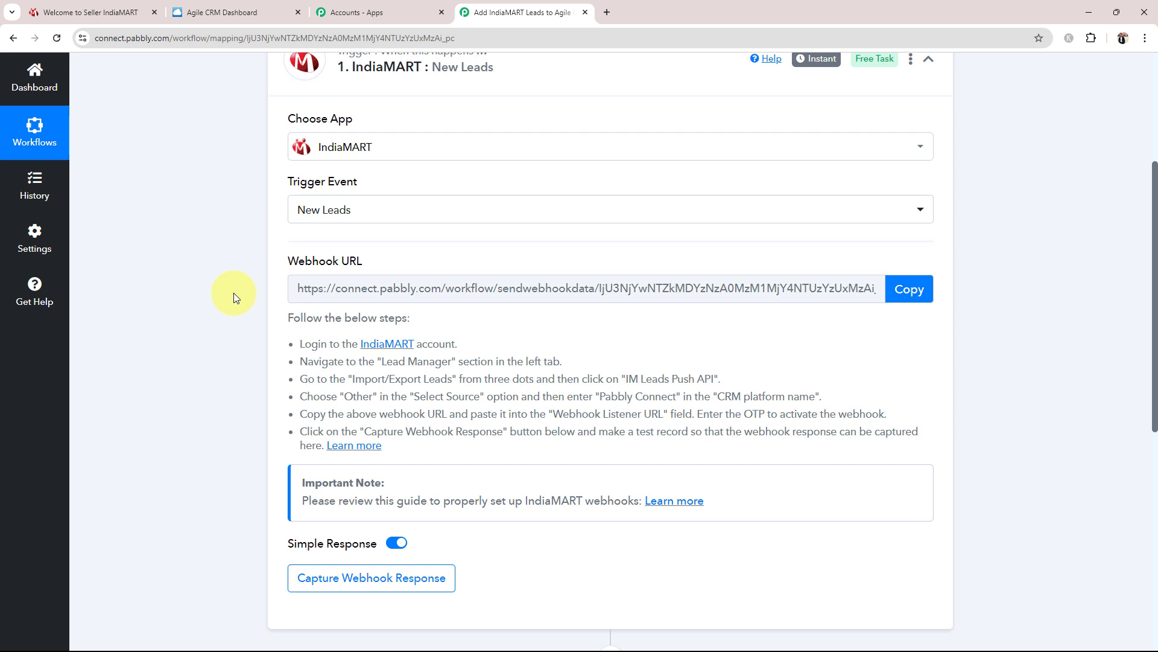
{"action": "mouse_move", "coordinate": [345, 266]}
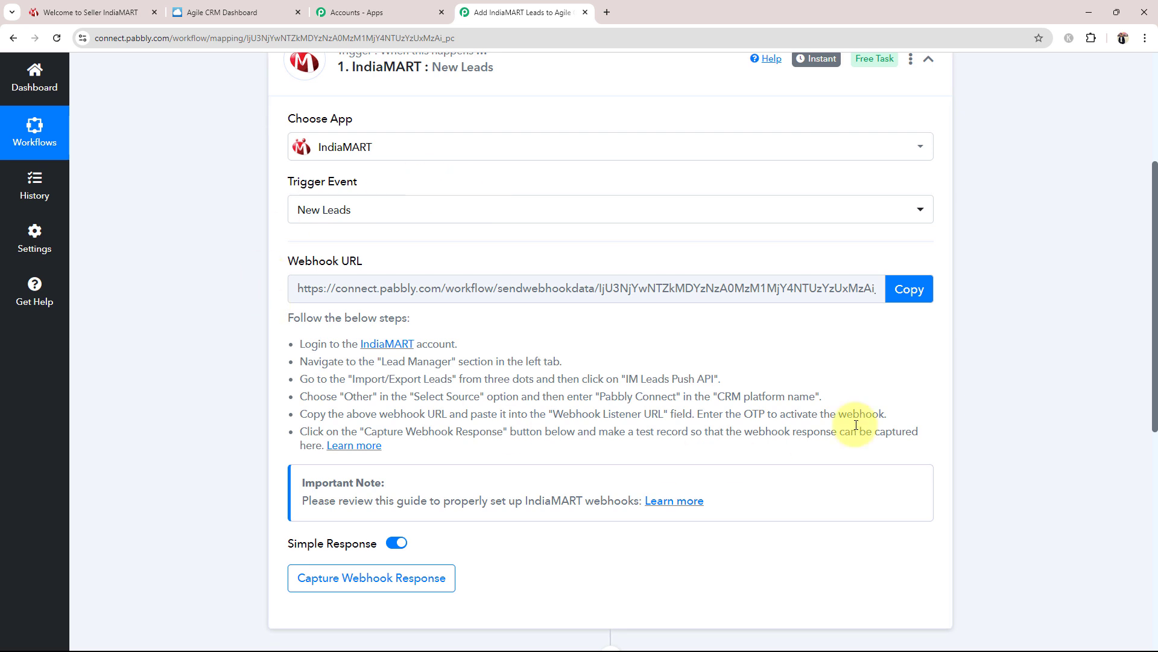
{"action": "left_click", "coordinate": [909, 289]}
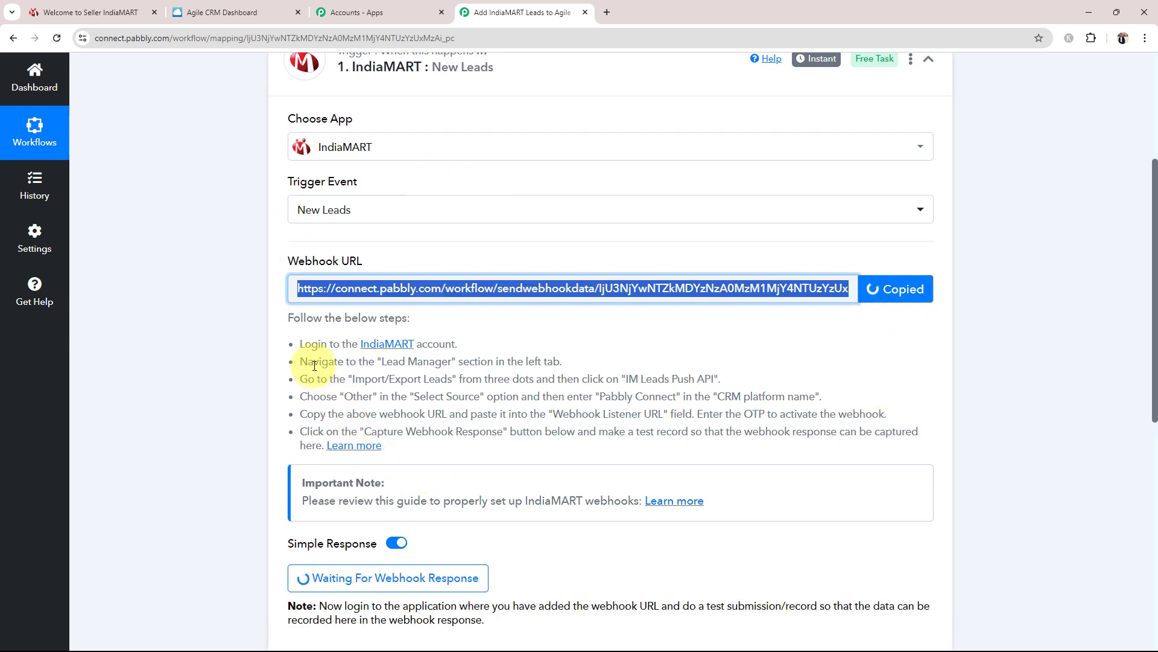
Step: Read the setup instructions, then move to the Welcome to Seller IndiaMART dashboard
{"action": "left_click_drag", "start_coordinate": [300, 341], "coordinate": [476, 430]}
{"action": "left_click", "coordinate": [237, 417]}
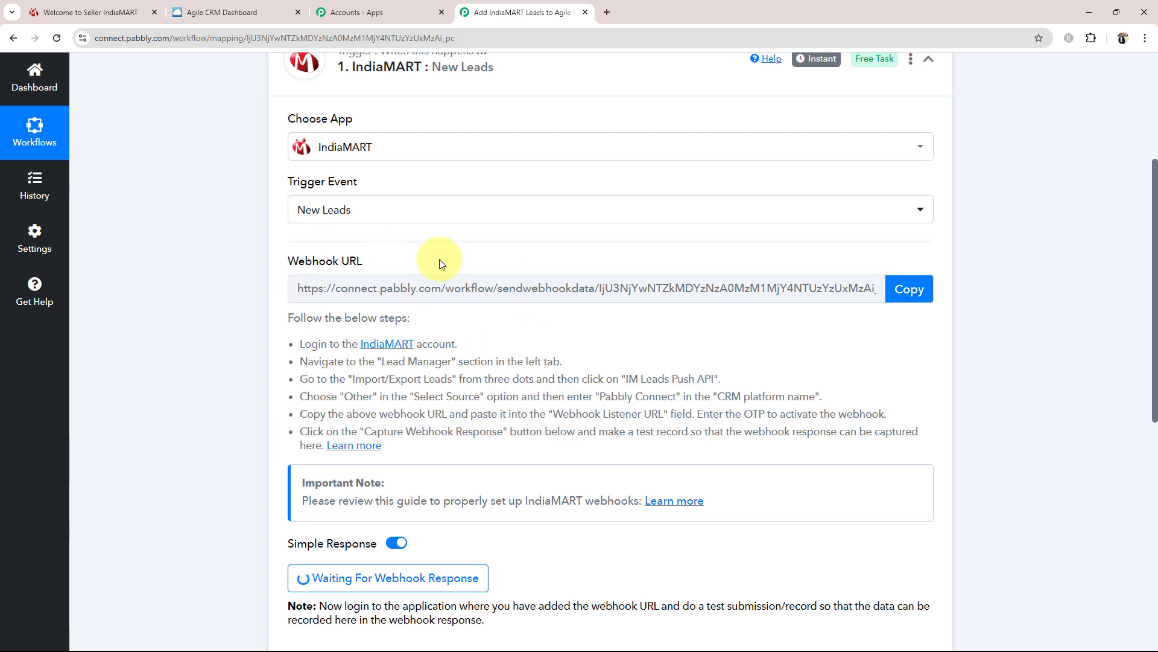
{"action": "left_click", "coordinate": [117, 11]}
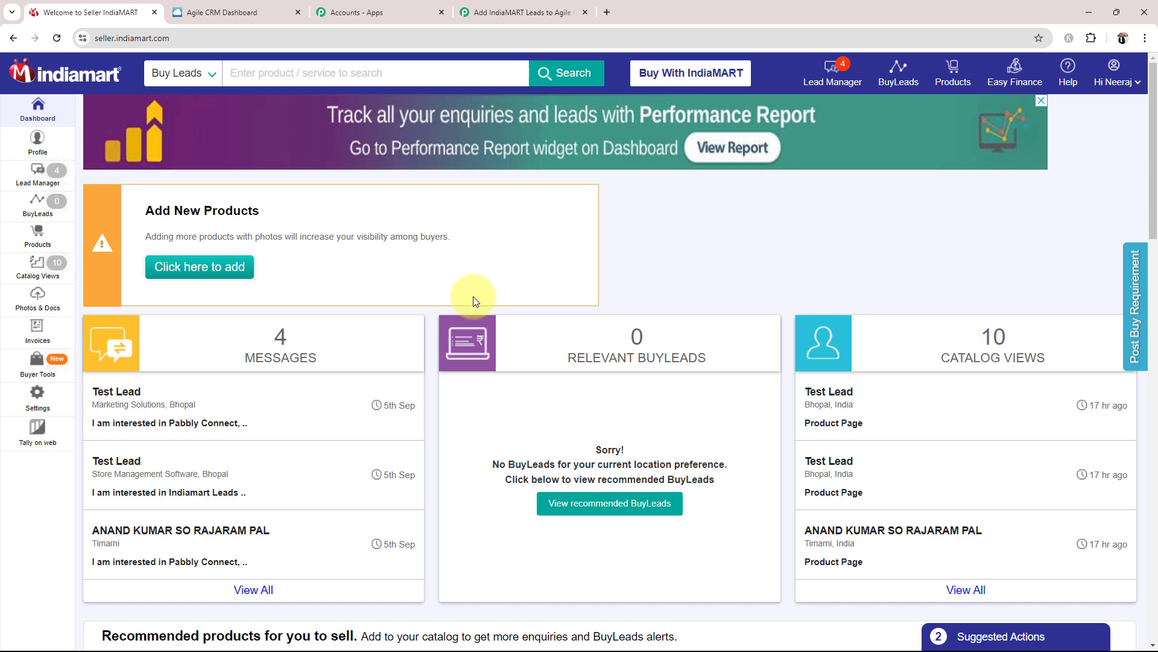
Step: Go to Lead Manager's Import / Export Leads > Push API page and select source Other
{"action": "left_click", "coordinate": [57, 181]}
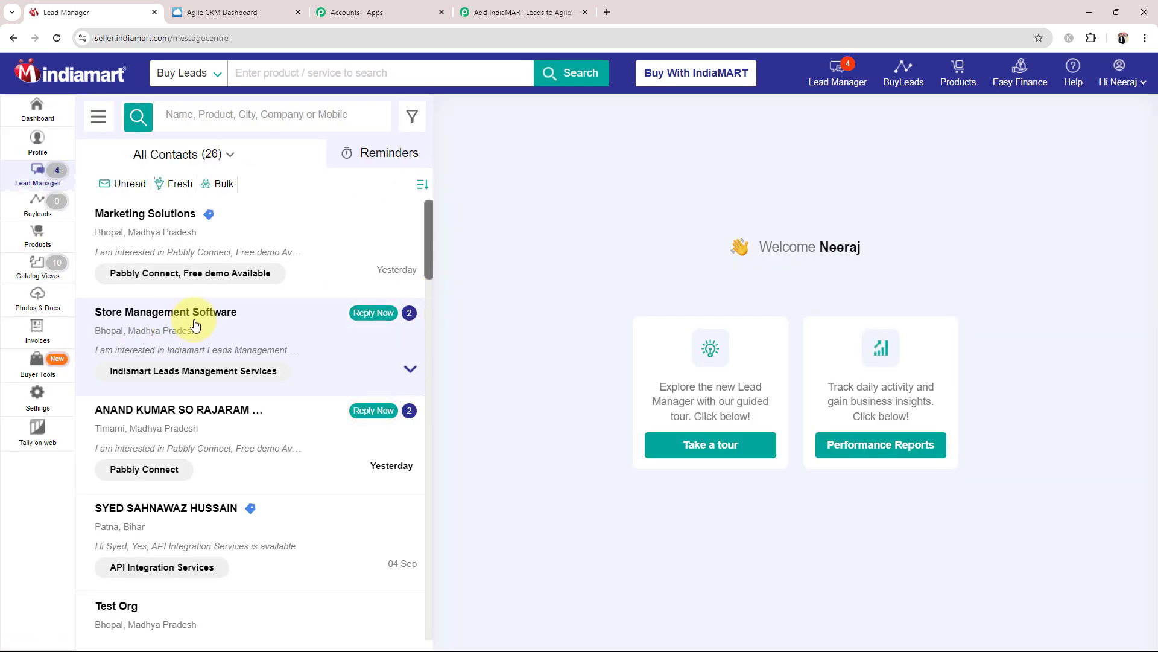
{"action": "left_click", "coordinate": [98, 116]}
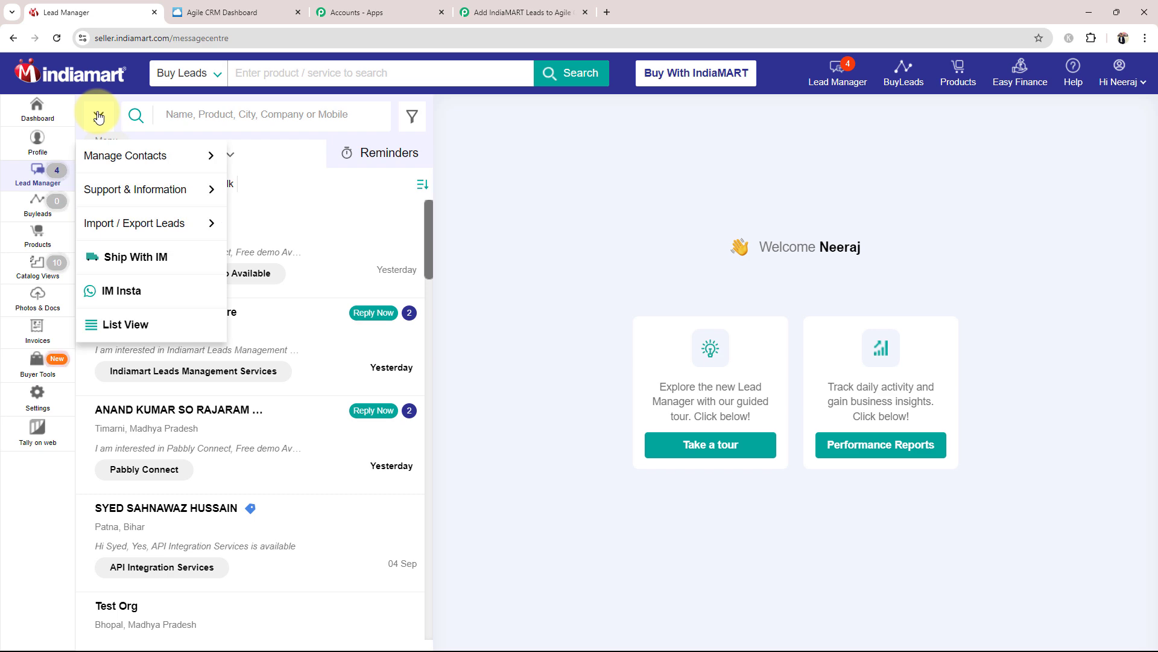
{"action": "mouse_move", "coordinate": [124, 225]}
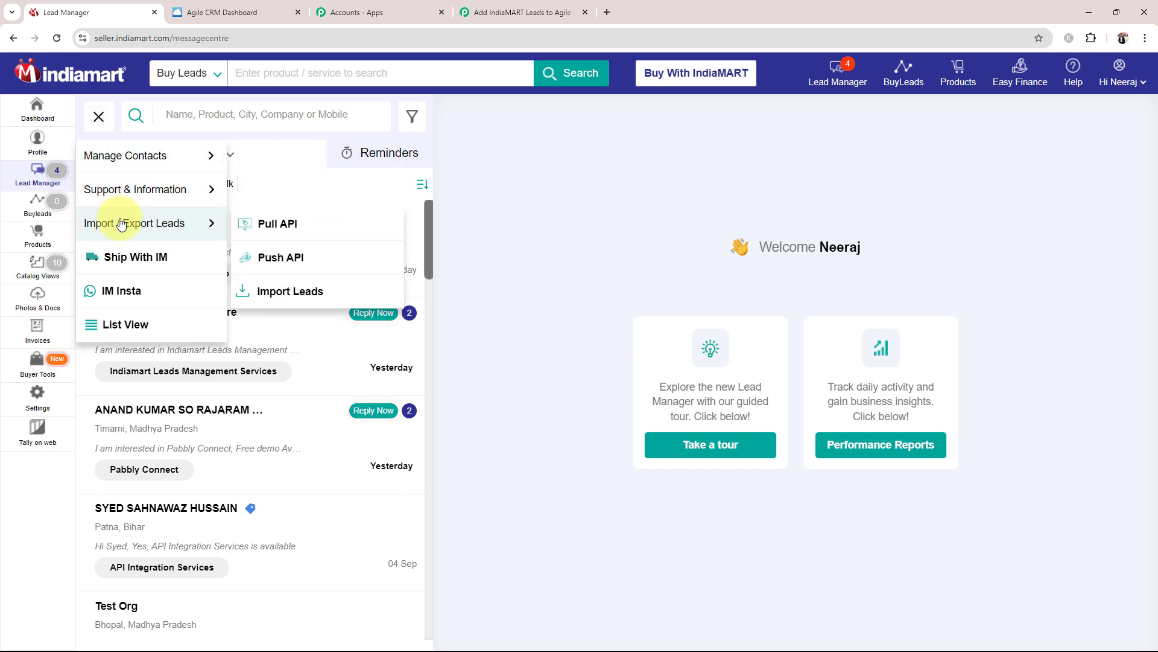
{"action": "left_click", "coordinate": [279, 257]}
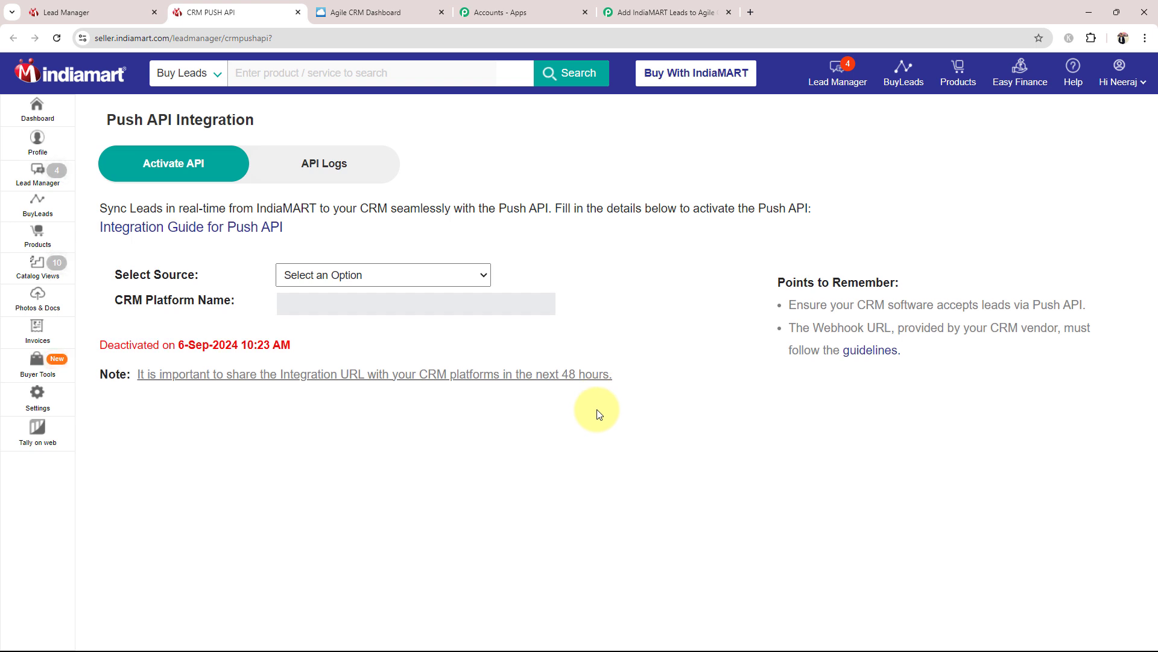
{"action": "left_click", "coordinate": [353, 273]}
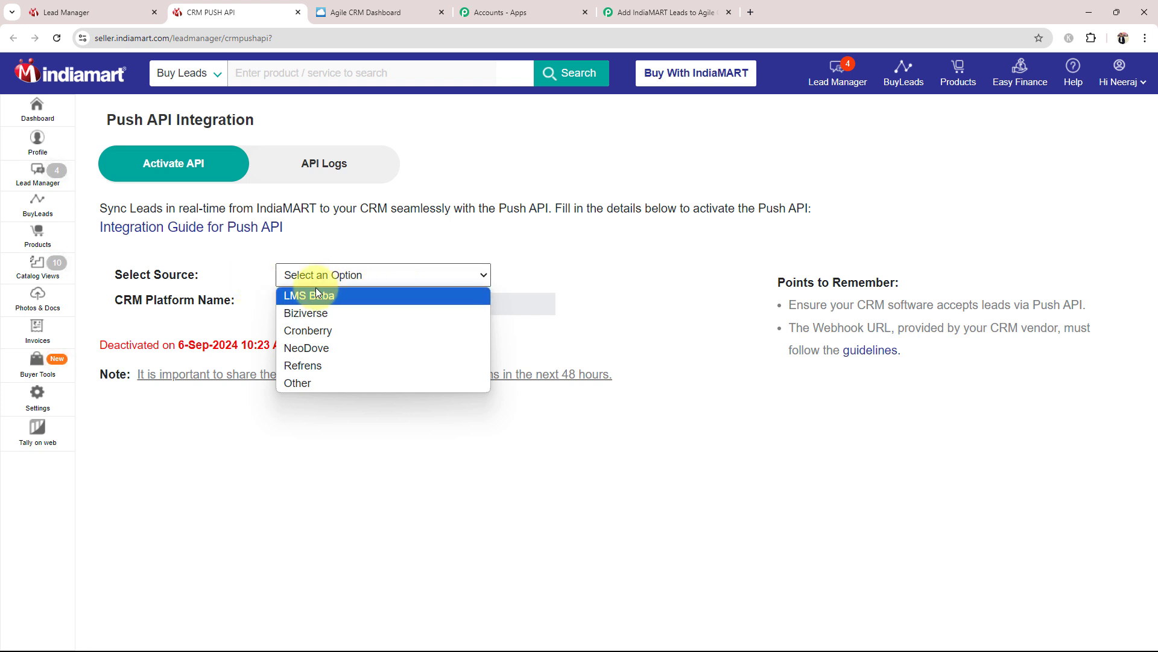
{"action": "left_click", "coordinate": [299, 383]}
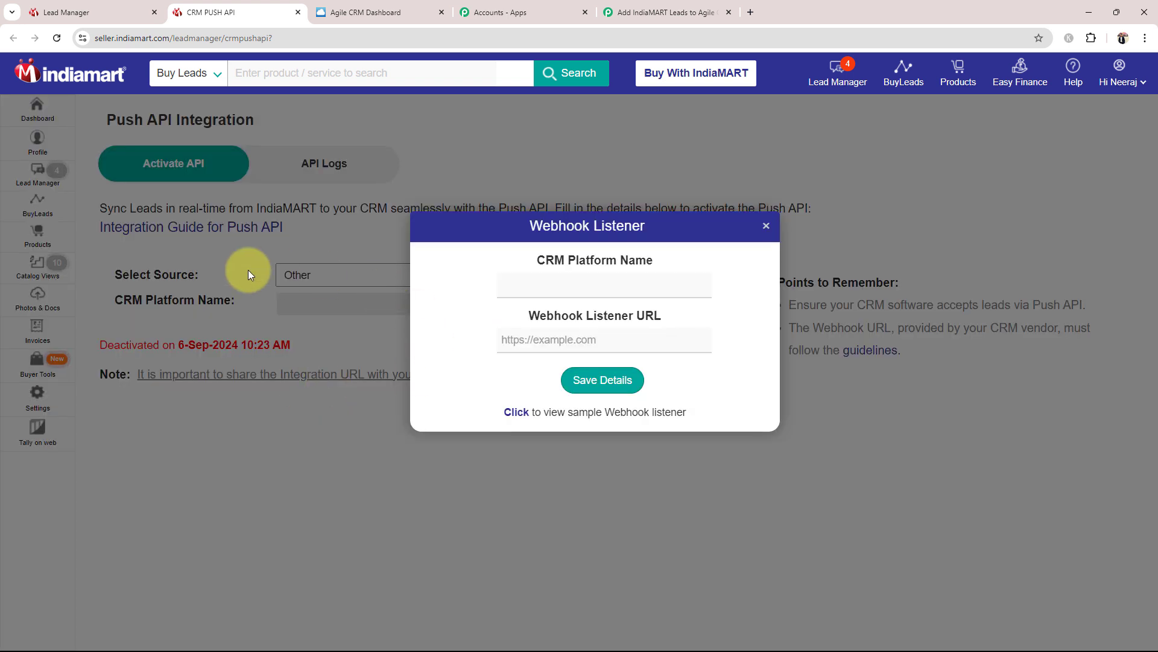
Step: Enter 'Pabbly Connect' as CRM Platform Name and paste the Pabbly webhook URL as listener
{"action": "left_click", "coordinate": [568, 283]}
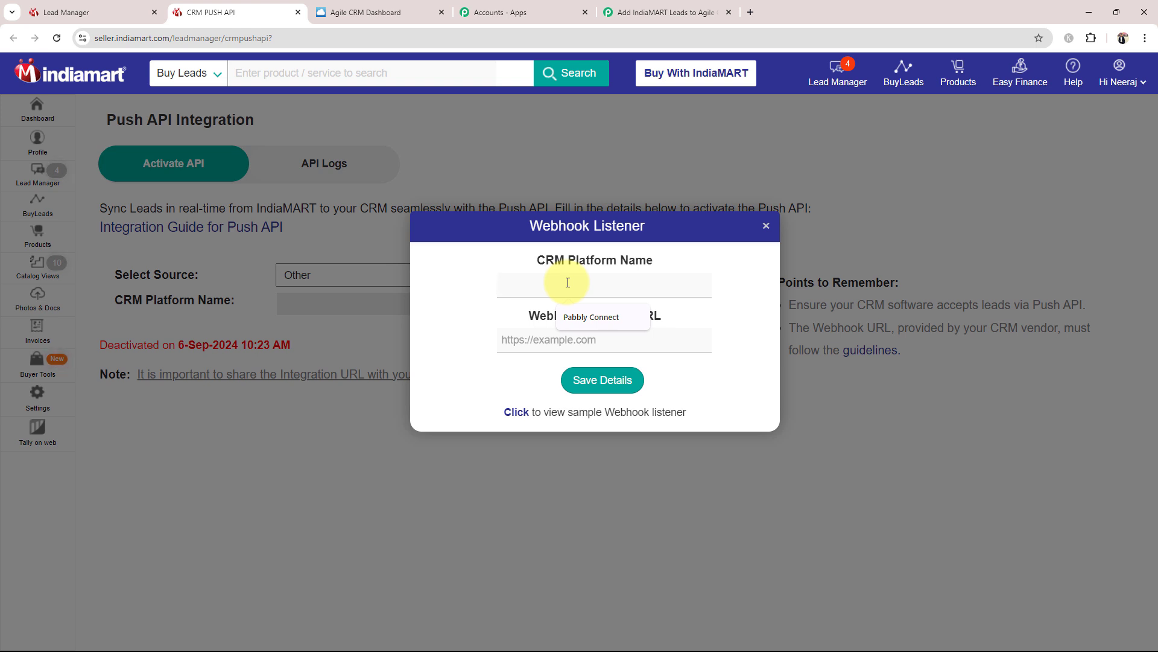
{"action": "left_click", "coordinate": [591, 310]}
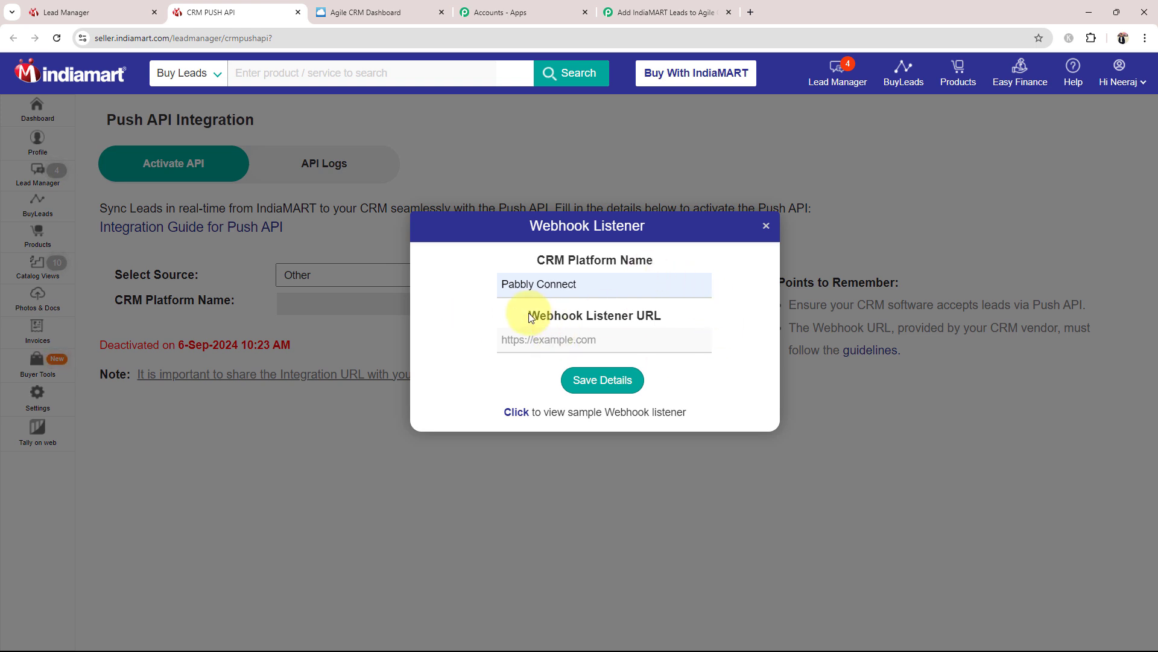
{"action": "left_click_drag", "start_coordinate": [519, 315], "coordinate": [649, 317]}
{"action": "left_click", "coordinate": [520, 333]}
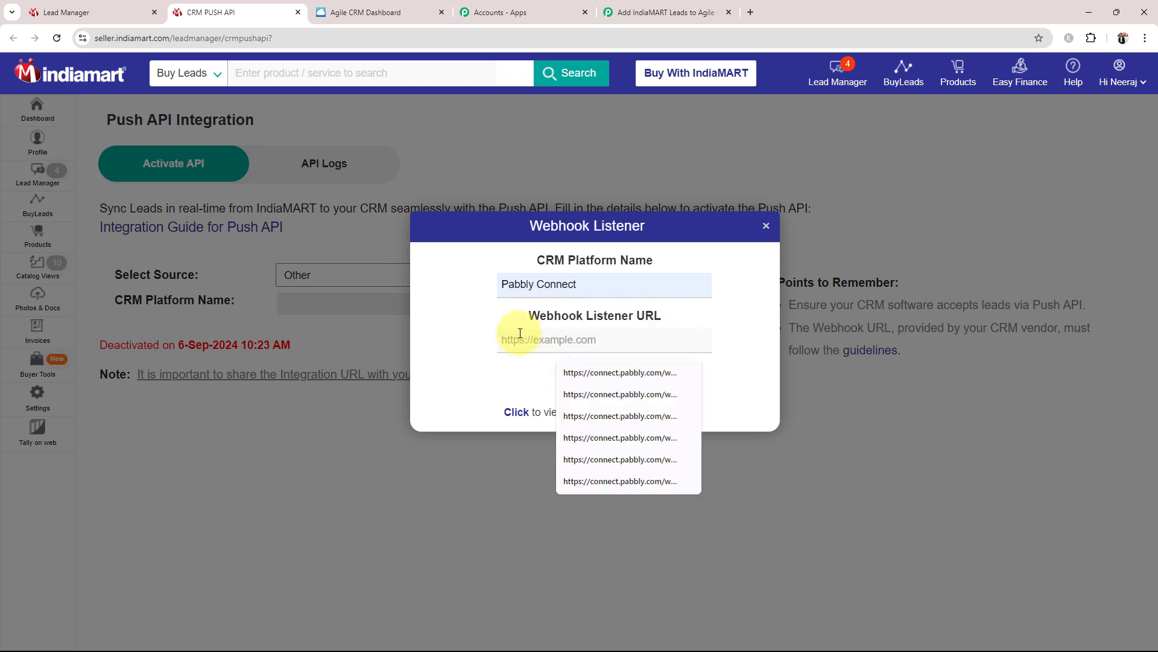
{"action": "key", "text": "ctrl+v"}
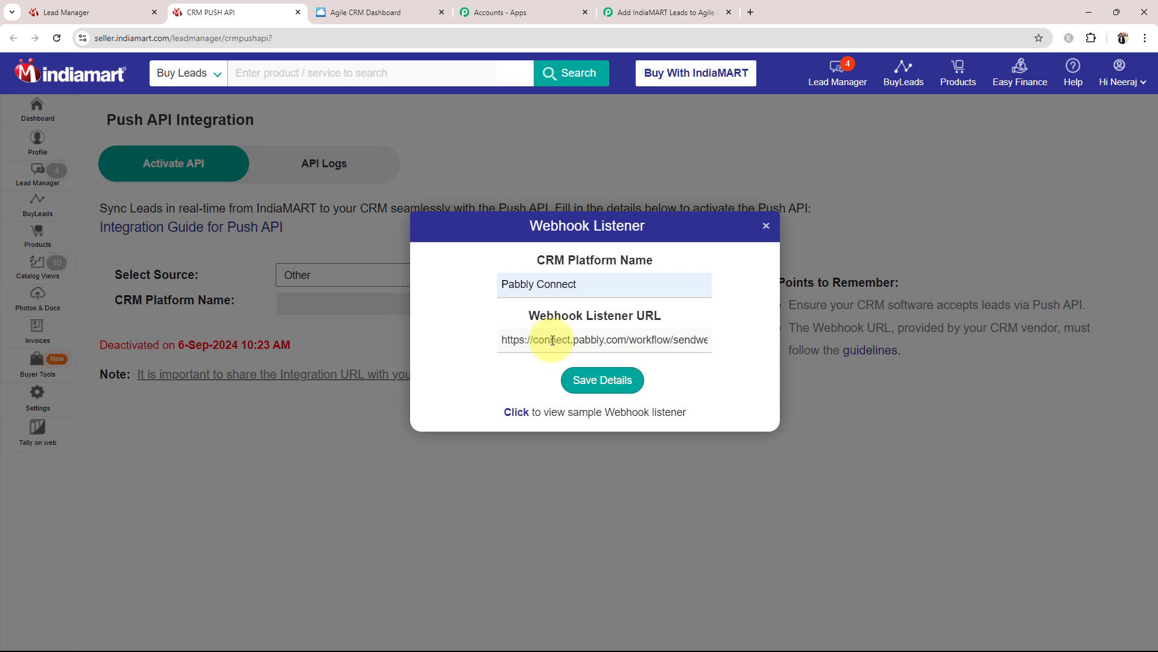
{"action": "left_click", "coordinate": [664, 12]}
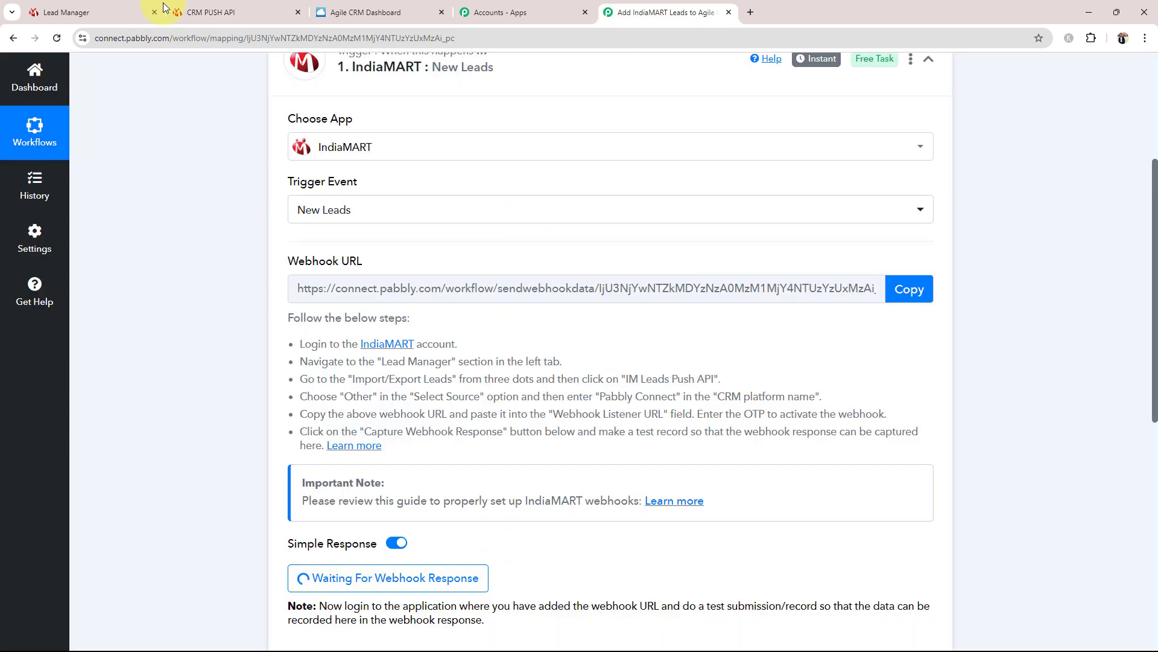
{"action": "left_click", "coordinate": [193, 12]}
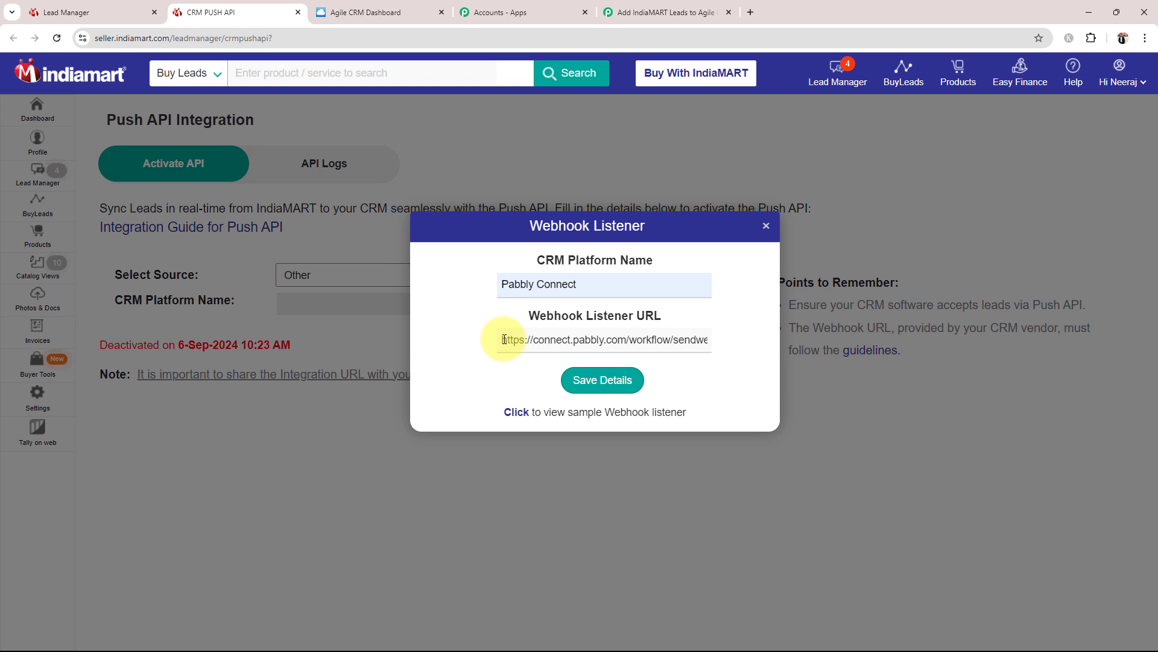
{"action": "left_click_drag", "start_coordinate": [504, 339], "coordinate": [628, 364]}
{"action": "left_click", "coordinate": [525, 362]}
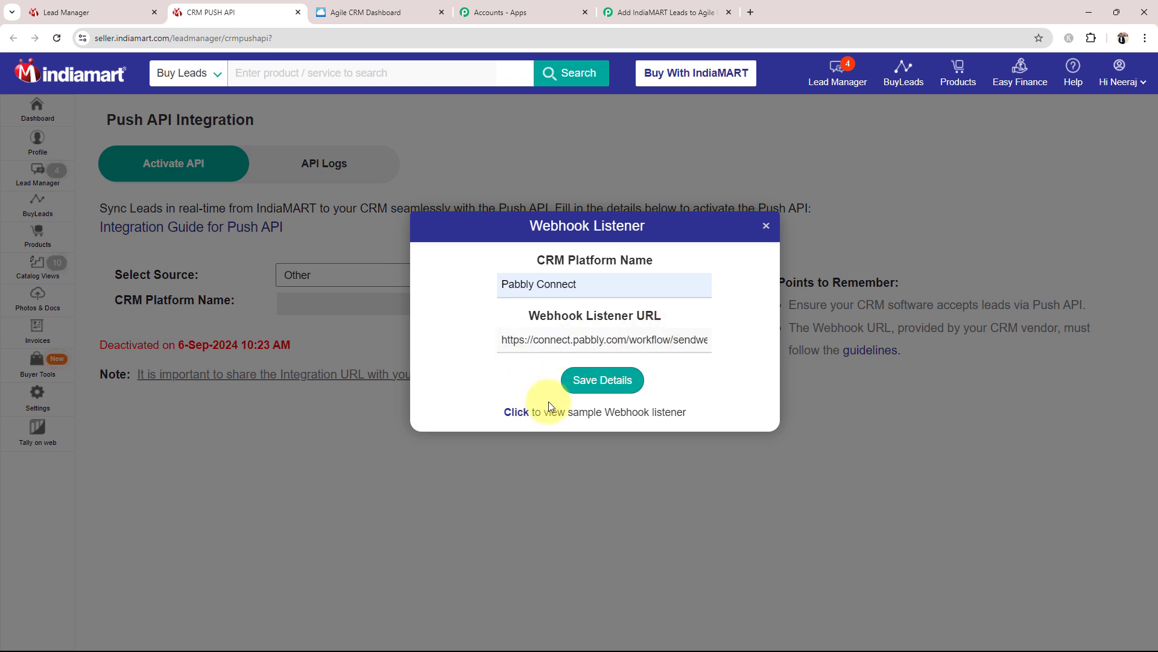
Step: Save the webhook listener details, giving 'My CRM has additional features' as the reason
{"action": "left_click", "coordinate": [570, 387]}
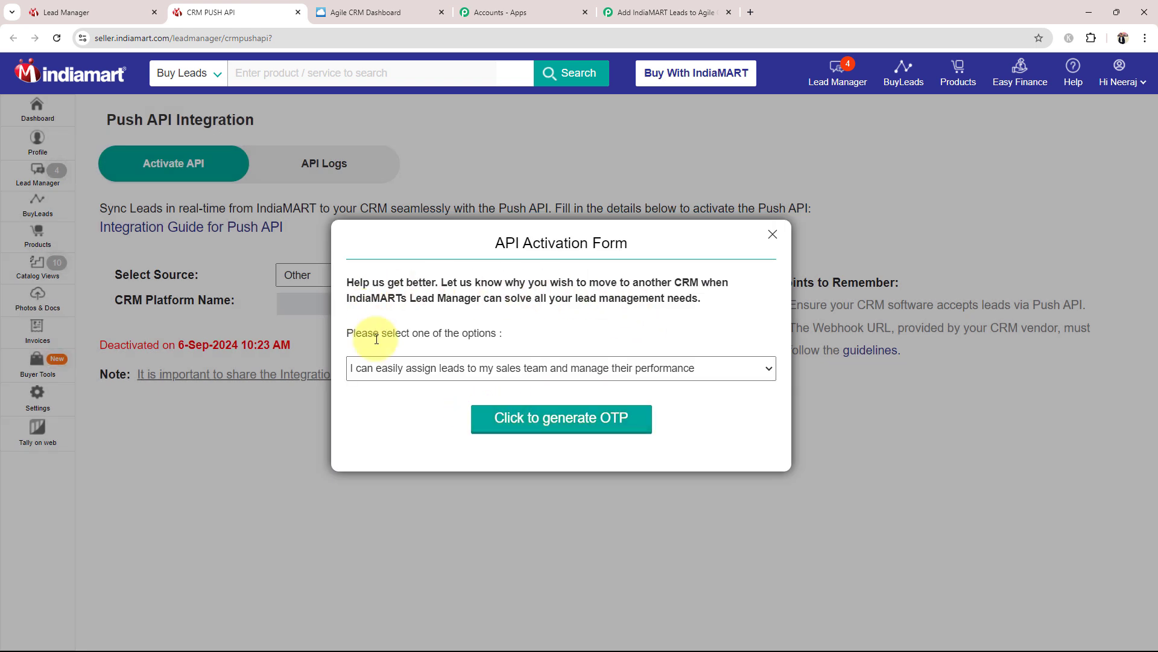
{"action": "left_click_drag", "start_coordinate": [347, 332], "coordinate": [551, 331]}
{"action": "left_click", "coordinate": [562, 331]}
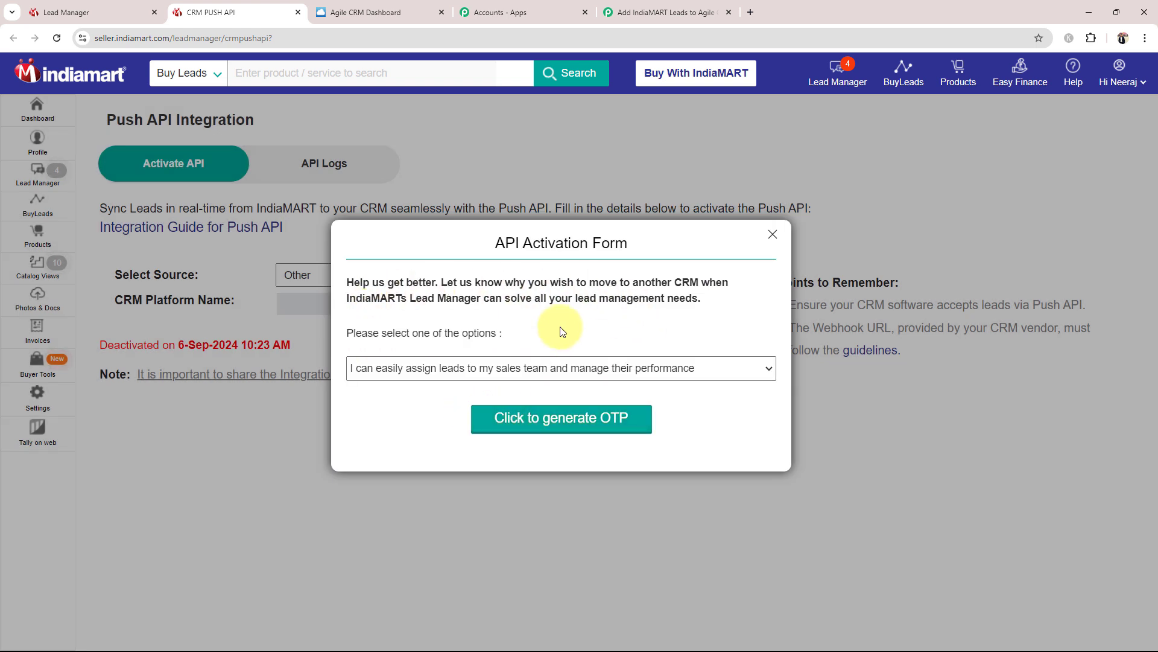
{"action": "left_click", "coordinate": [560, 360]}
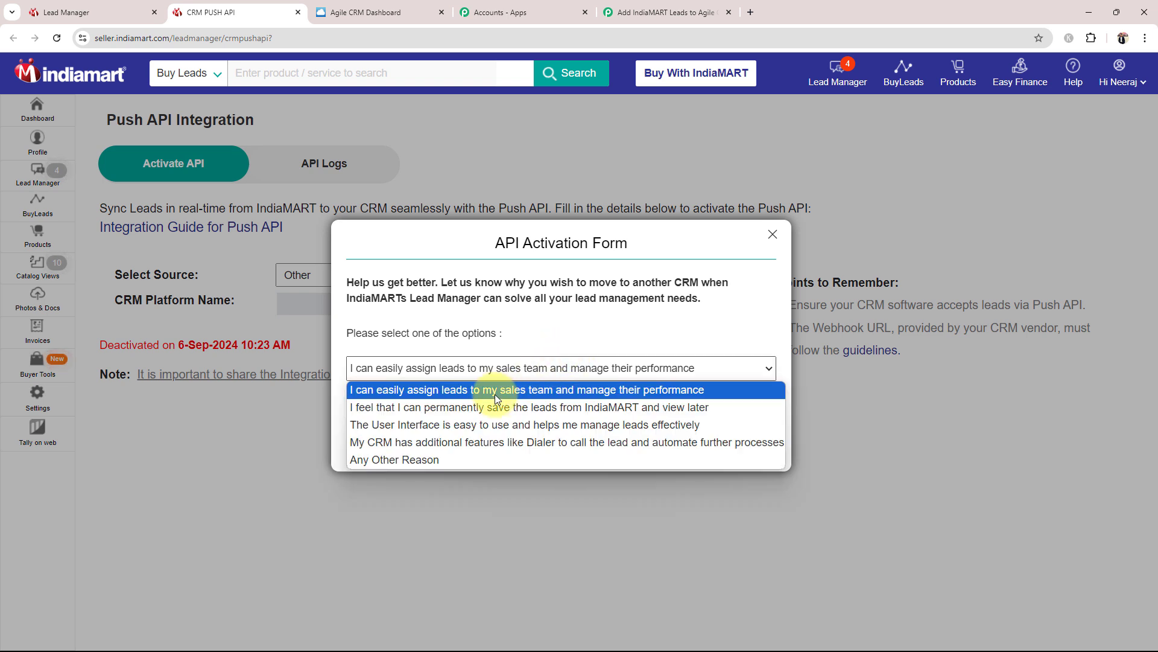
{"action": "left_click", "coordinate": [416, 442]}
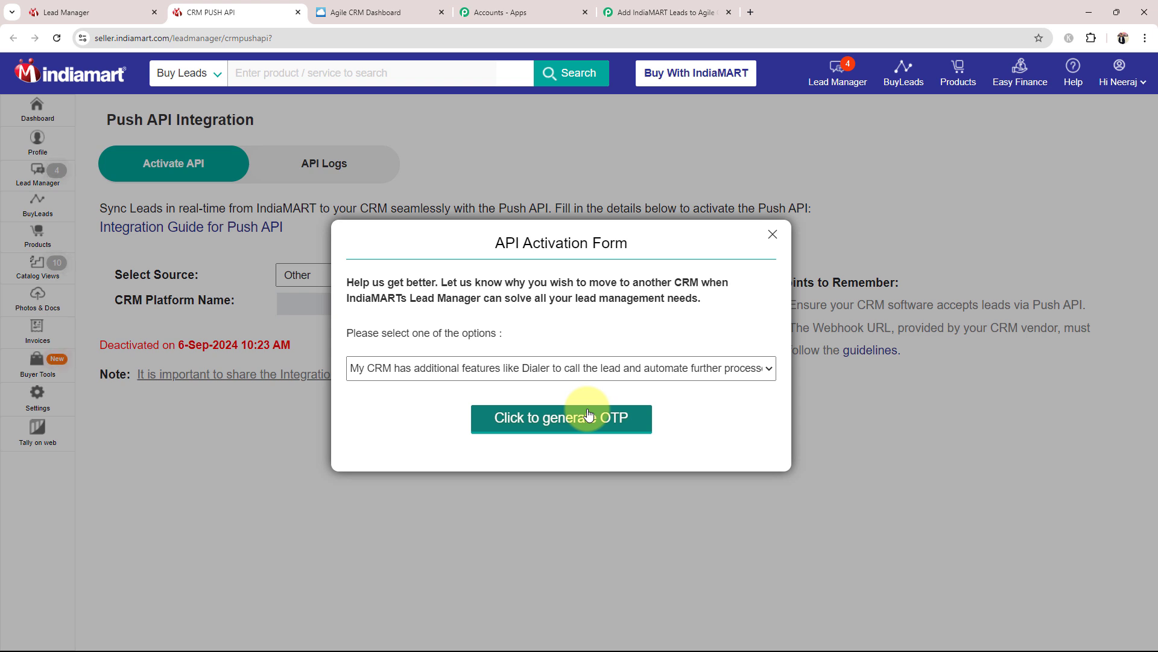
Step: Generate and submit the one-time password, making the integration live since 6-Sep-2024 10:48 AM
{"action": "left_click", "coordinate": [589, 415]}
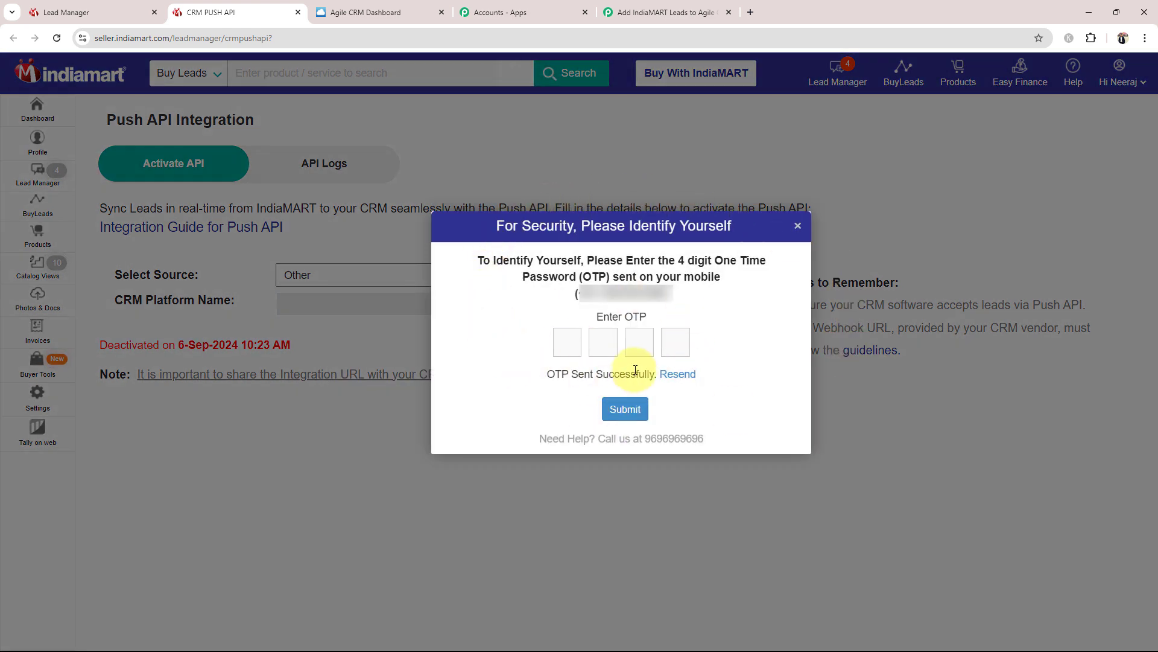
{"action": "left_click", "coordinate": [625, 408]}
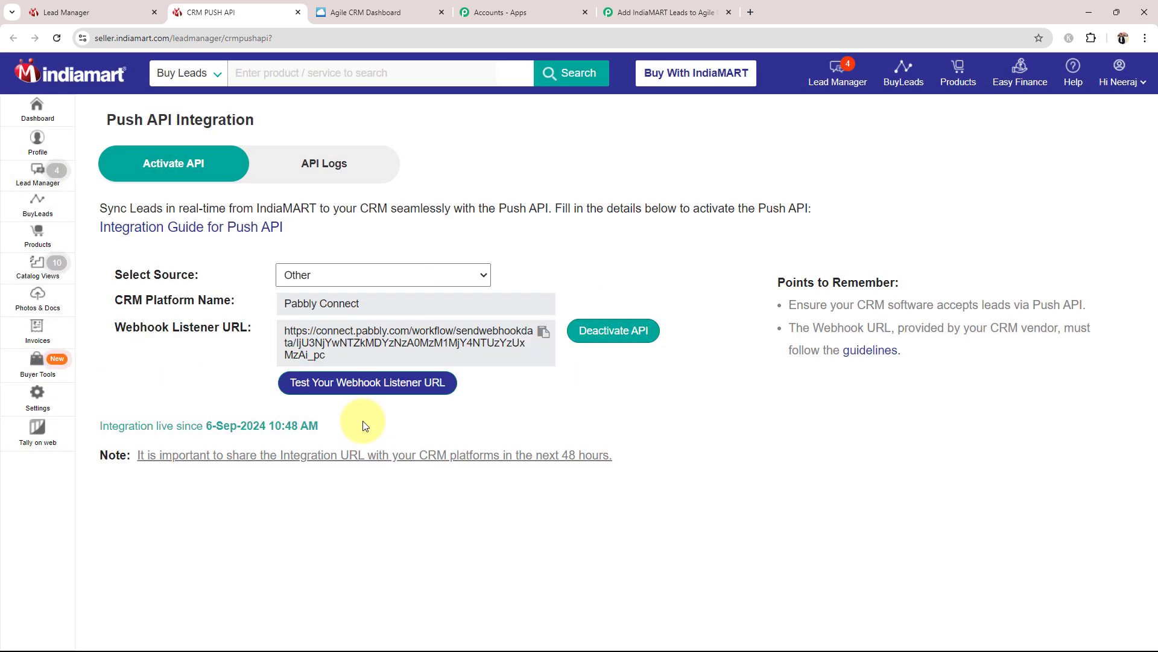
{"action": "left_click_drag", "start_coordinate": [101, 426], "coordinate": [246, 420]}
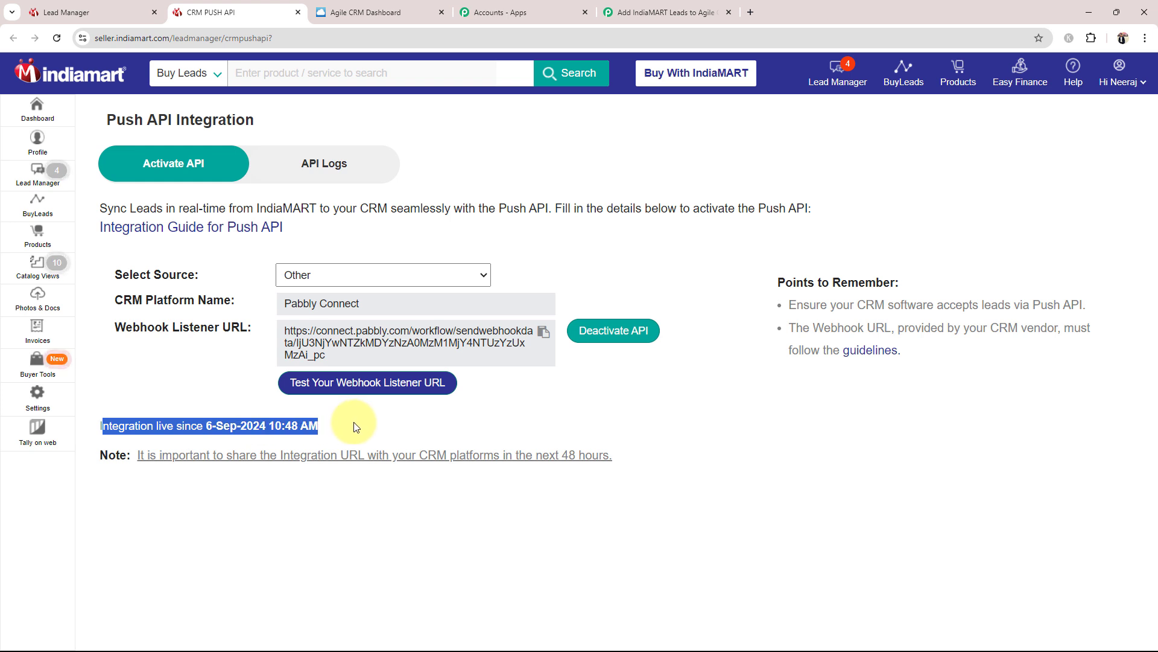
{"action": "left_click", "coordinate": [308, 522]}
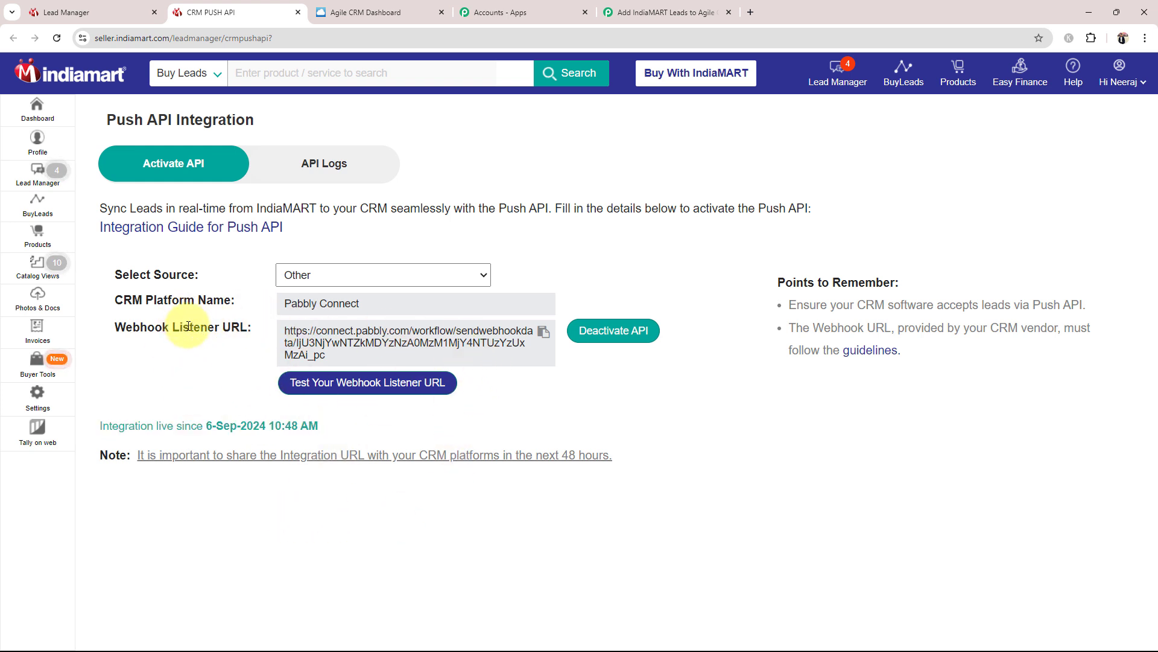
{"action": "left_click", "coordinate": [703, 6]}
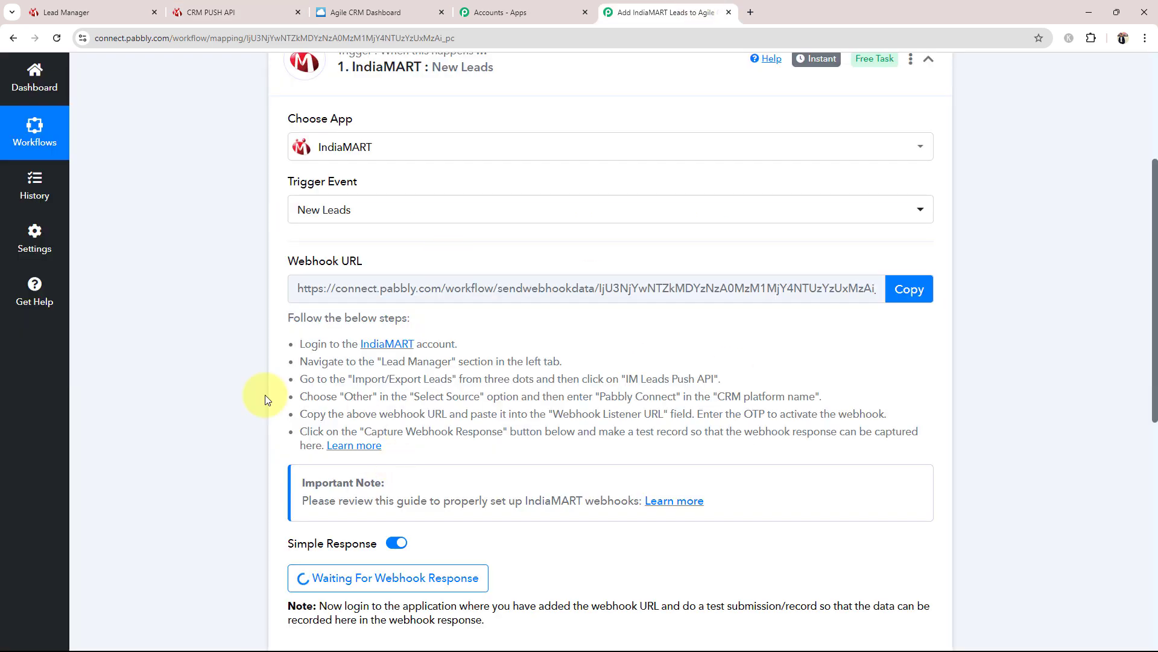
{"action": "scroll", "coordinate": [205, 395], "scroll_direction": "down", "scroll_amount": 1}
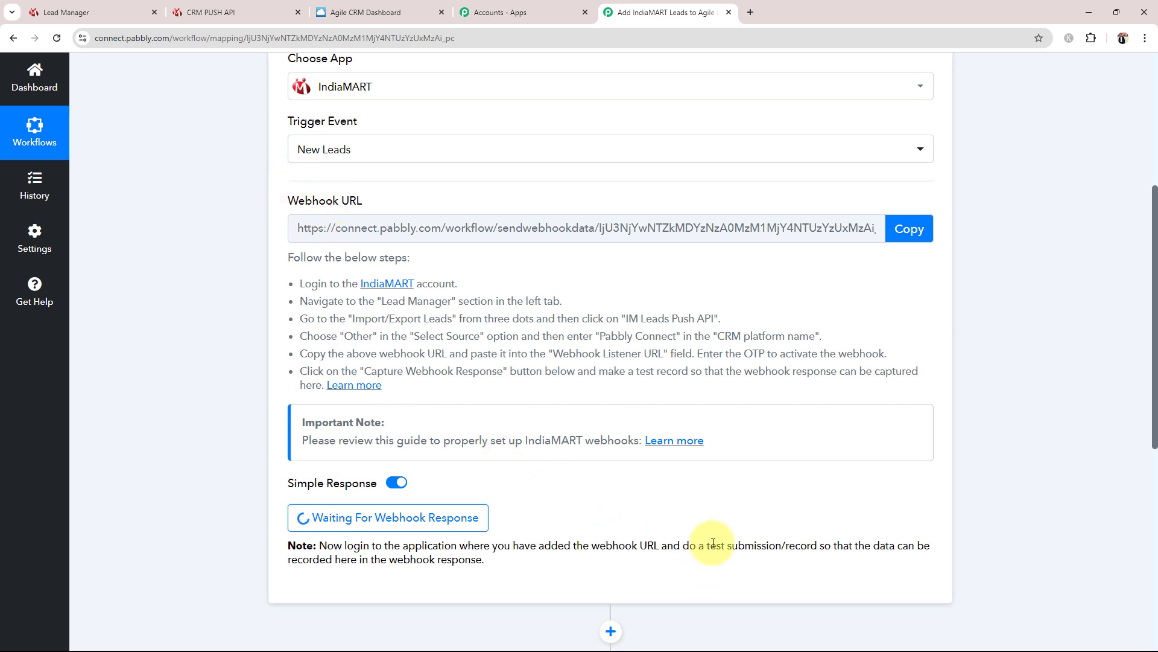
{"action": "left_click_drag", "start_coordinate": [707, 546], "coordinate": [835, 548]}
{"action": "left_click", "coordinate": [765, 509]}
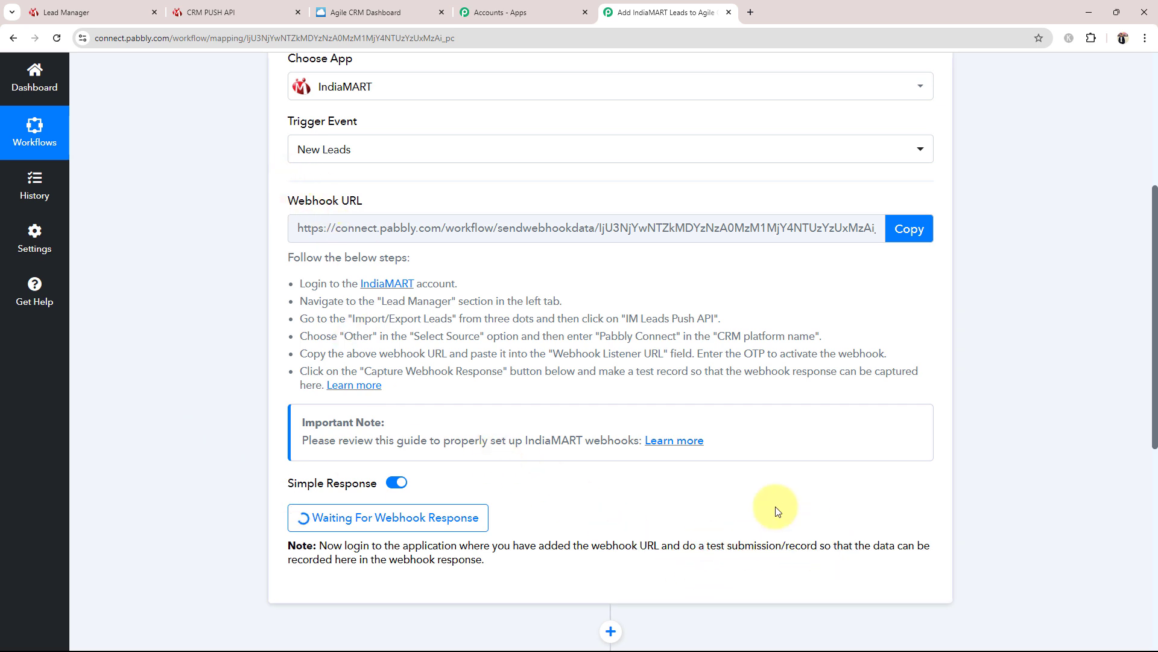
{"action": "scroll", "coordinate": [773, 510], "scroll_direction": "up", "scroll_amount": 2}
{"action": "scroll", "coordinate": [776, 510], "scroll_direction": "up", "scroll_amount": 1}
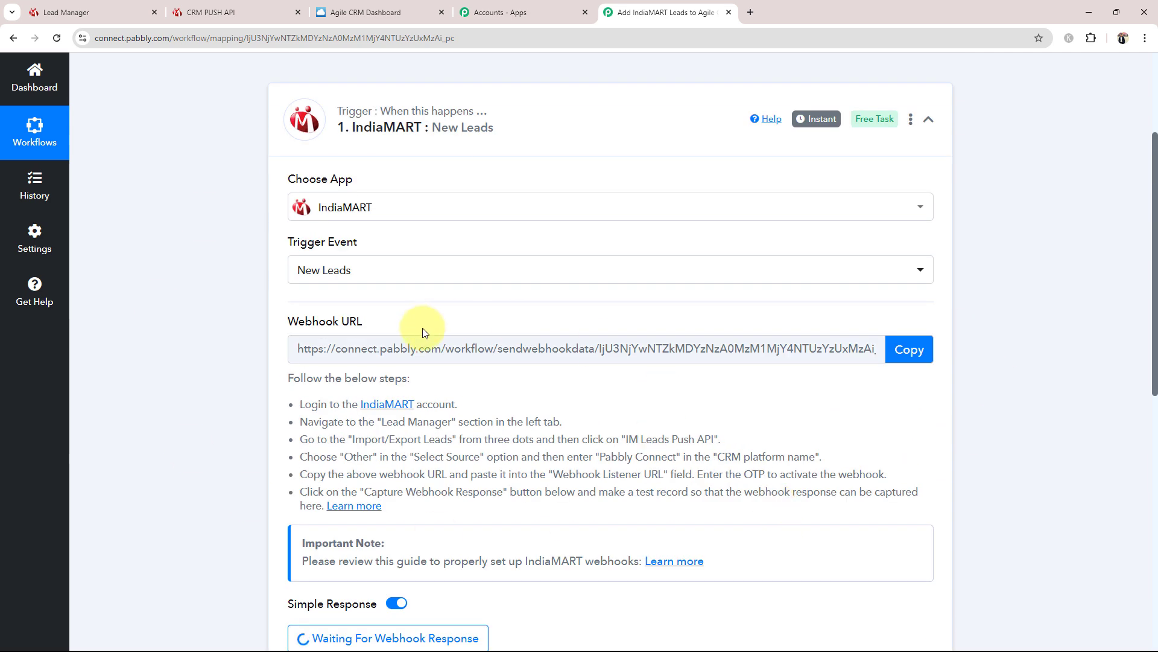
{"action": "scroll", "coordinate": [423, 329], "scroll_direction": "down", "scroll_amount": 2}
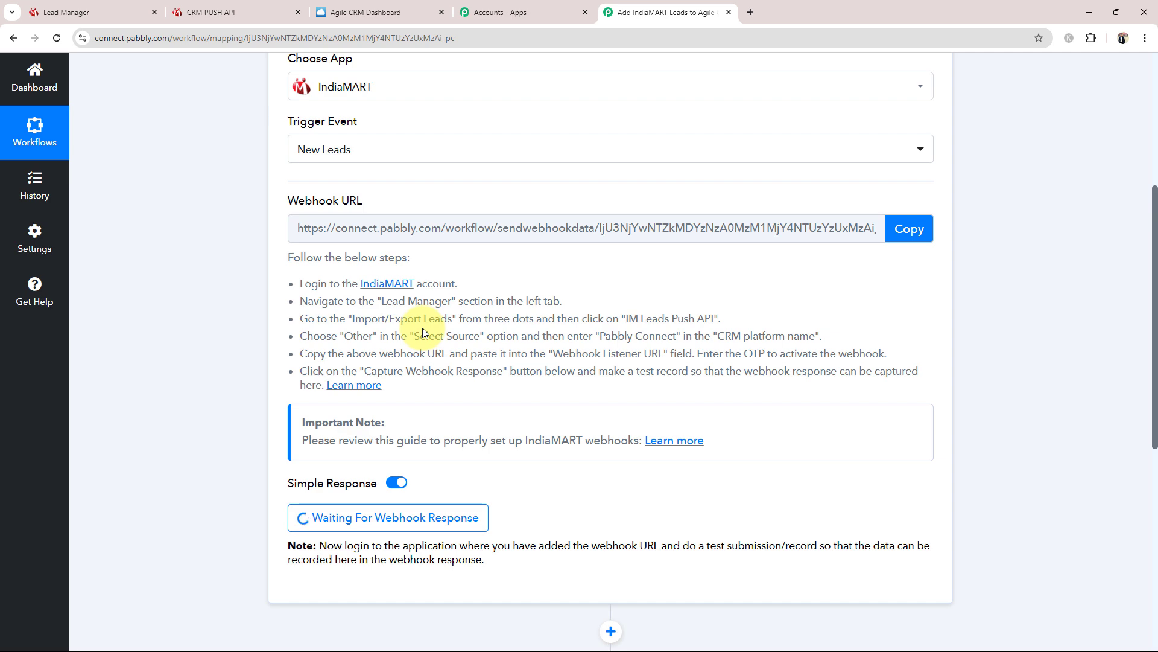
{"action": "left_click", "coordinate": [228, 12]}
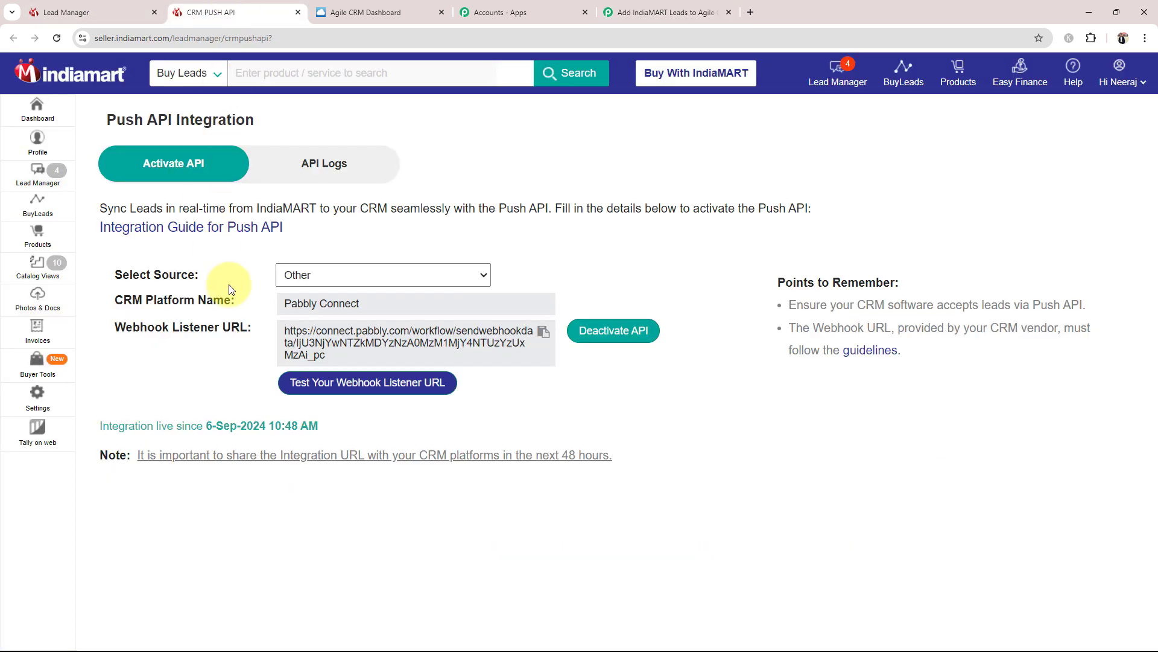
{"action": "left_click", "coordinate": [681, 4]}
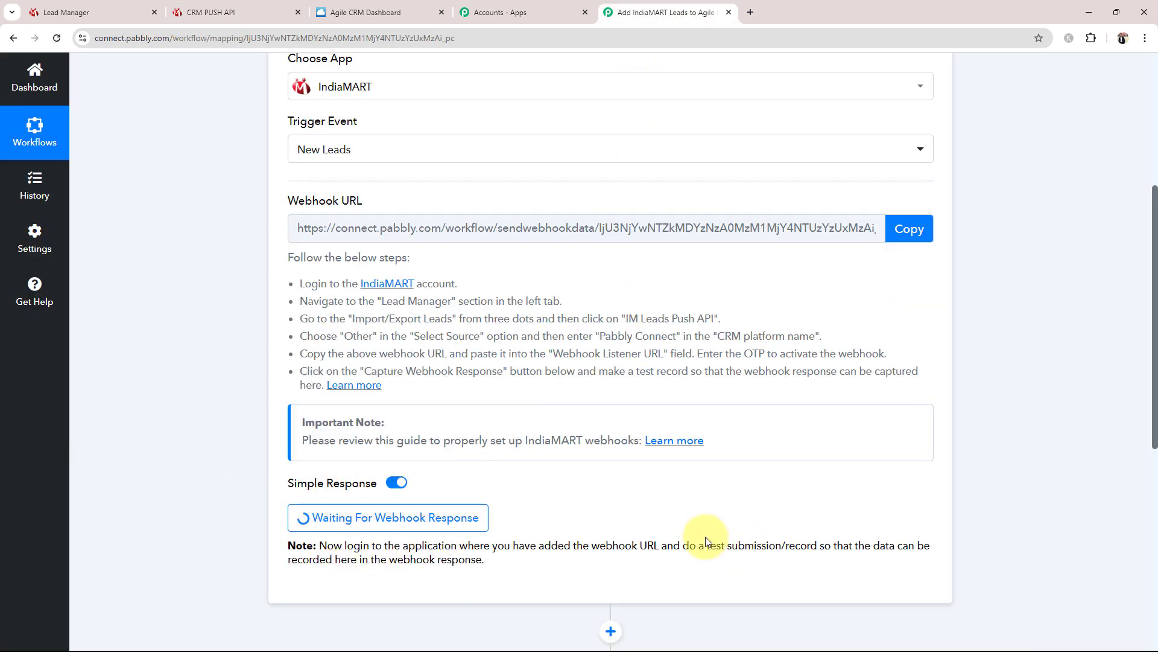
{"action": "left_click_drag", "start_coordinate": [705, 546], "coordinate": [818, 546]}
{"action": "left_click", "coordinate": [776, 517]}
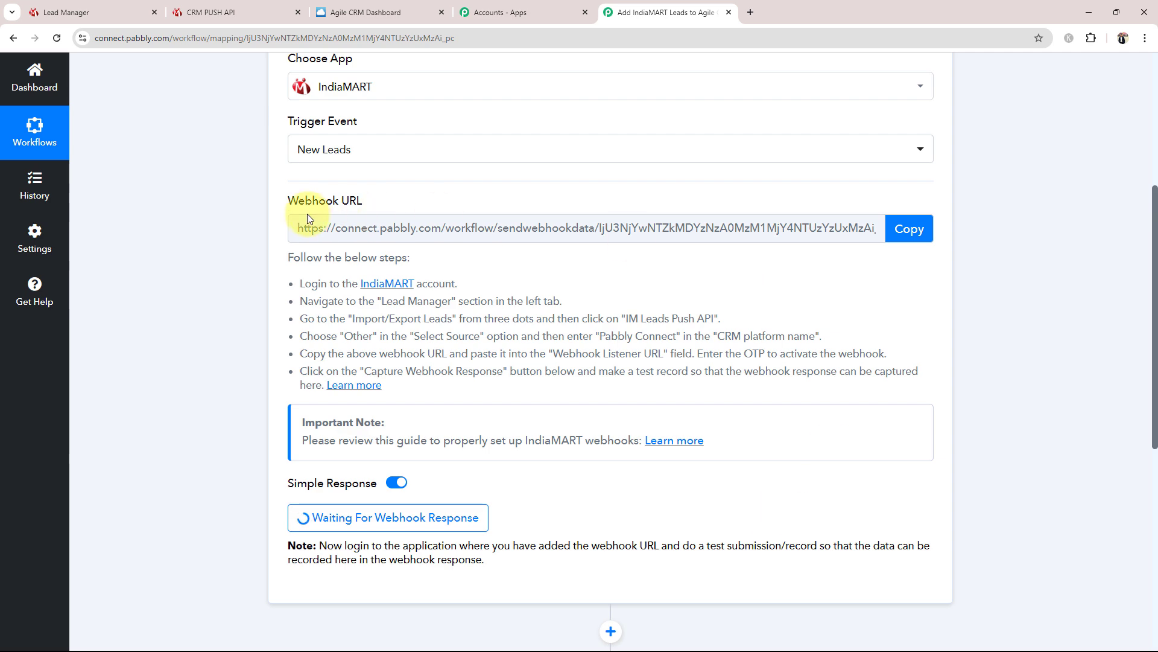
{"action": "left_click_drag", "start_coordinate": [289, 201], "coordinate": [365, 202]}
{"action": "left_click", "coordinate": [249, 297]}
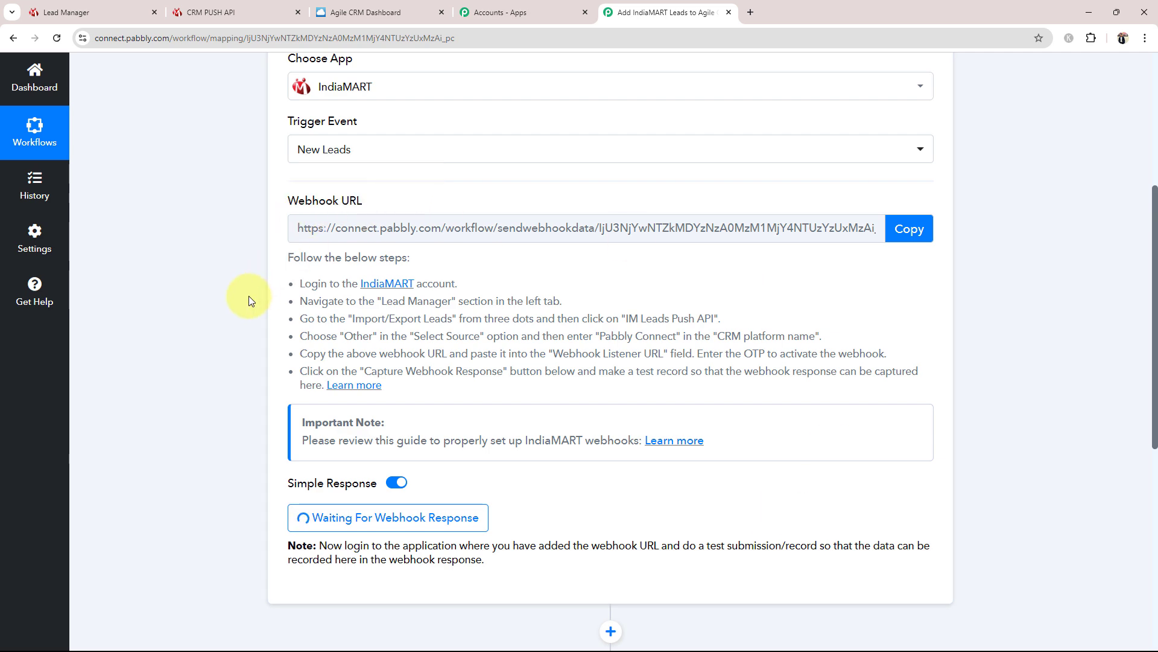
Step: Test the Pabbly webhook listener URL from IndiaMART's Push API page and confirm 200 OK
{"action": "left_click", "coordinate": [242, 15]}
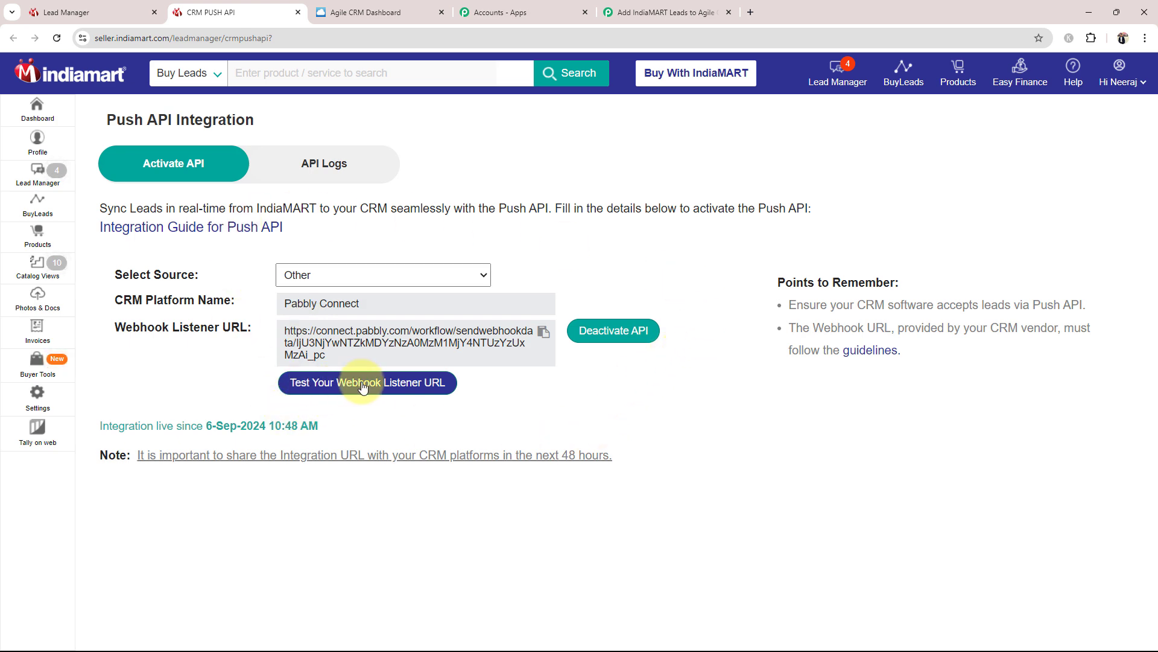
{"action": "left_click", "coordinate": [407, 382]}
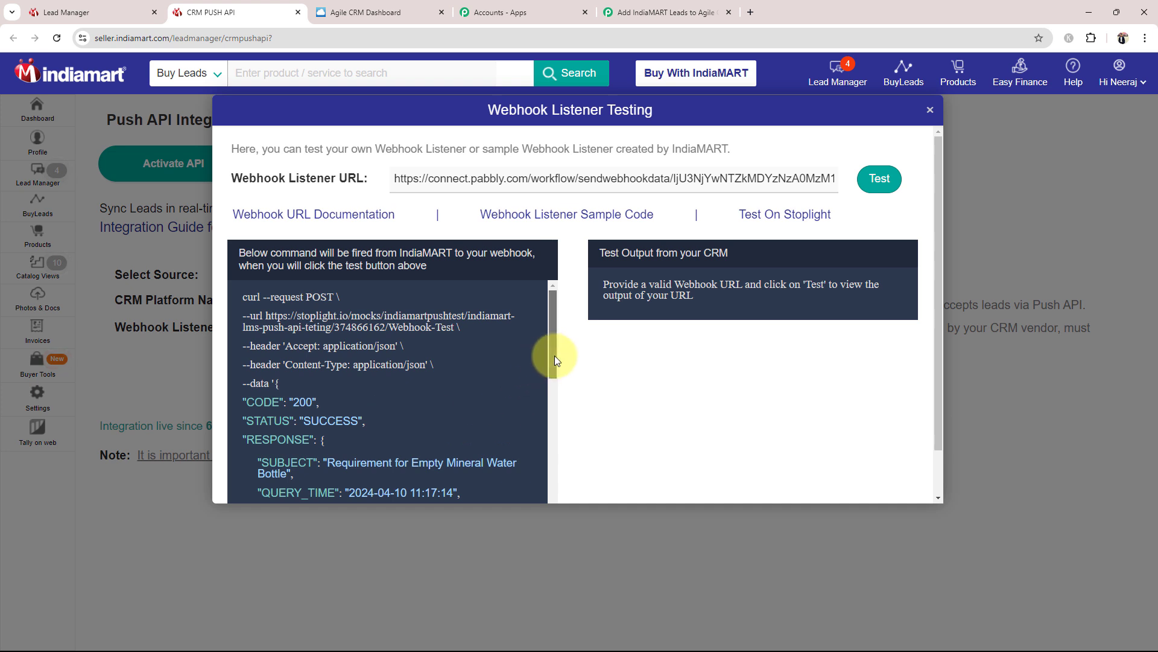
{"action": "left_click_drag", "start_coordinate": [555, 356], "coordinate": [550, 377]}
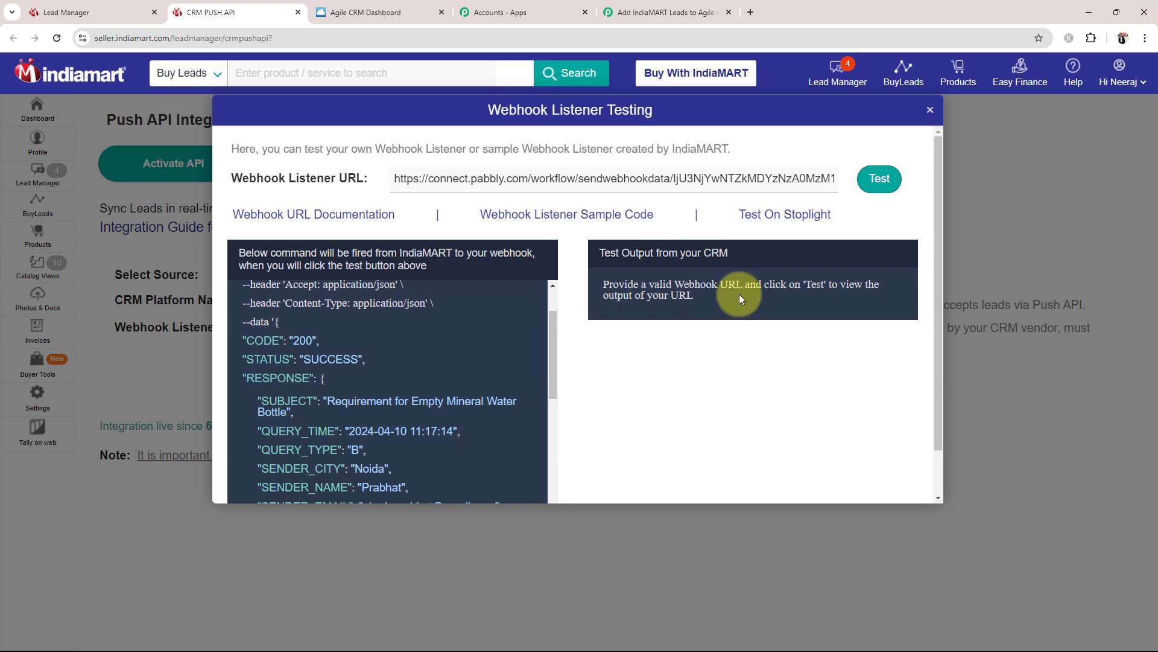
{"action": "left_click", "coordinate": [879, 179]}
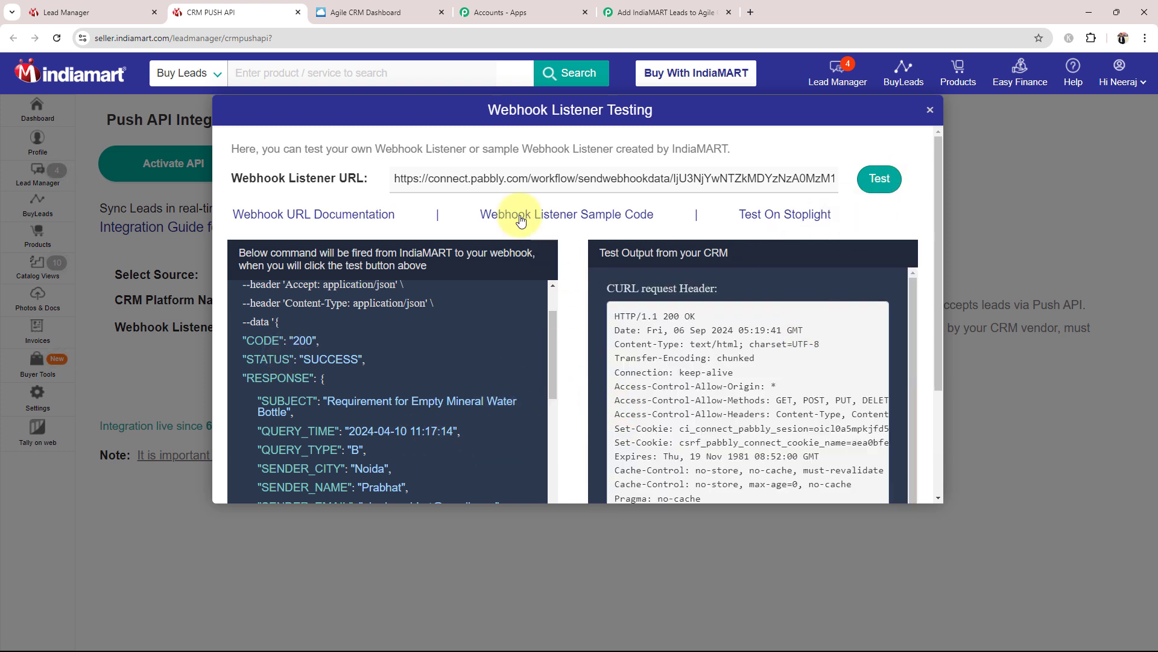
{"action": "left_click_drag", "start_coordinate": [394, 178], "coordinate": [706, 181]}
{"action": "left_click", "coordinate": [665, 209]}
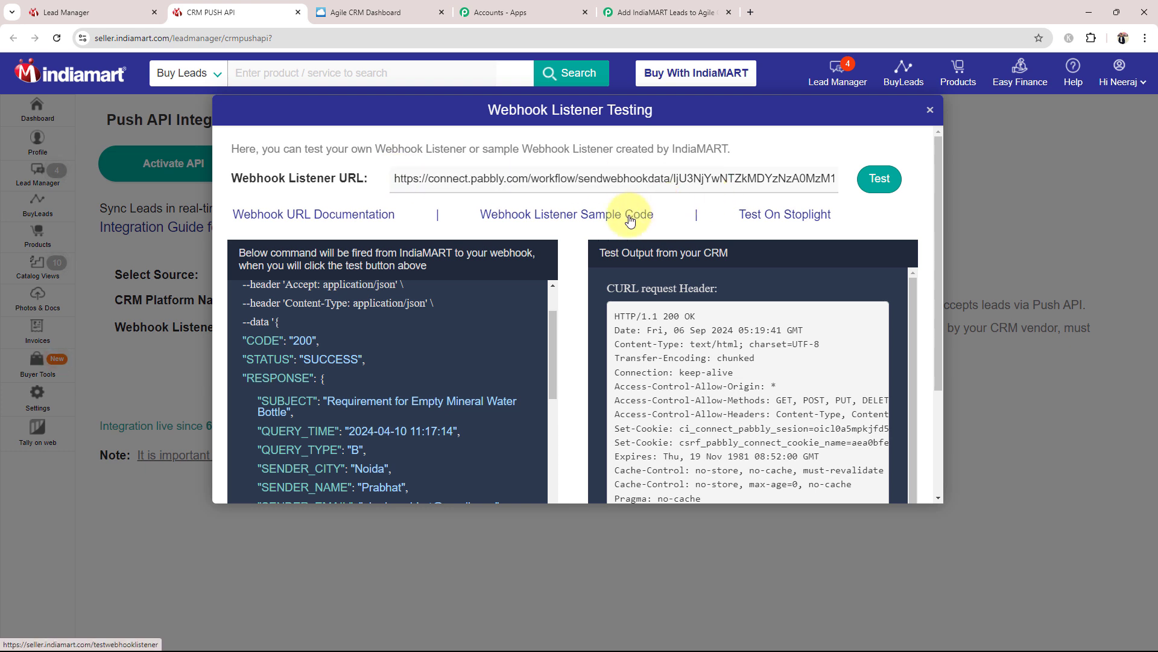
{"action": "left_click", "coordinate": [931, 109]}
Step: Review the captured test lead's query ID, subject, sender name, phone, address, product and message
{"action": "left_click", "coordinate": [664, 12]}
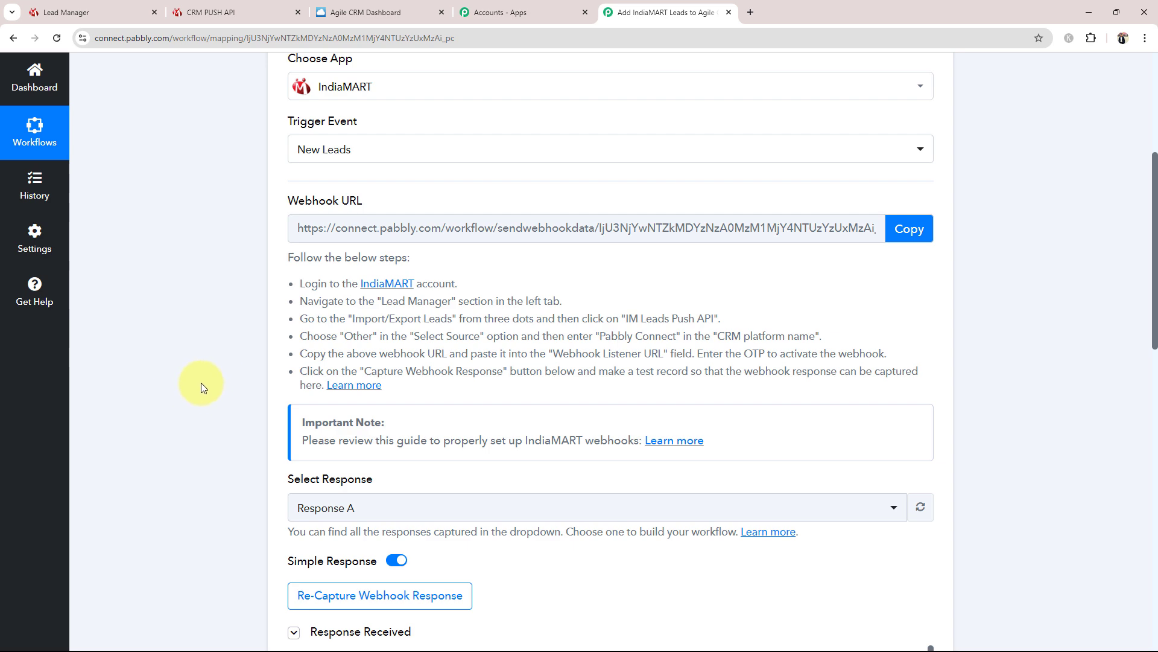
{"action": "scroll", "coordinate": [184, 389], "scroll_direction": "down", "scroll_amount": 7}
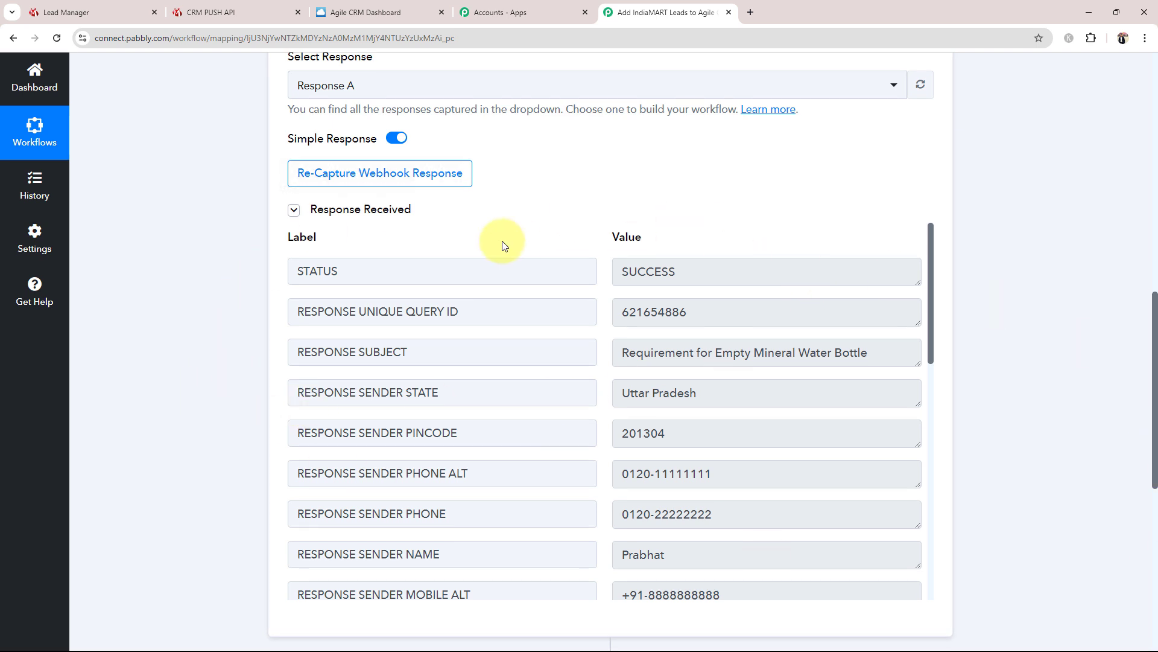
{"action": "left_click_drag", "start_coordinate": [620, 315], "coordinate": [711, 316]}
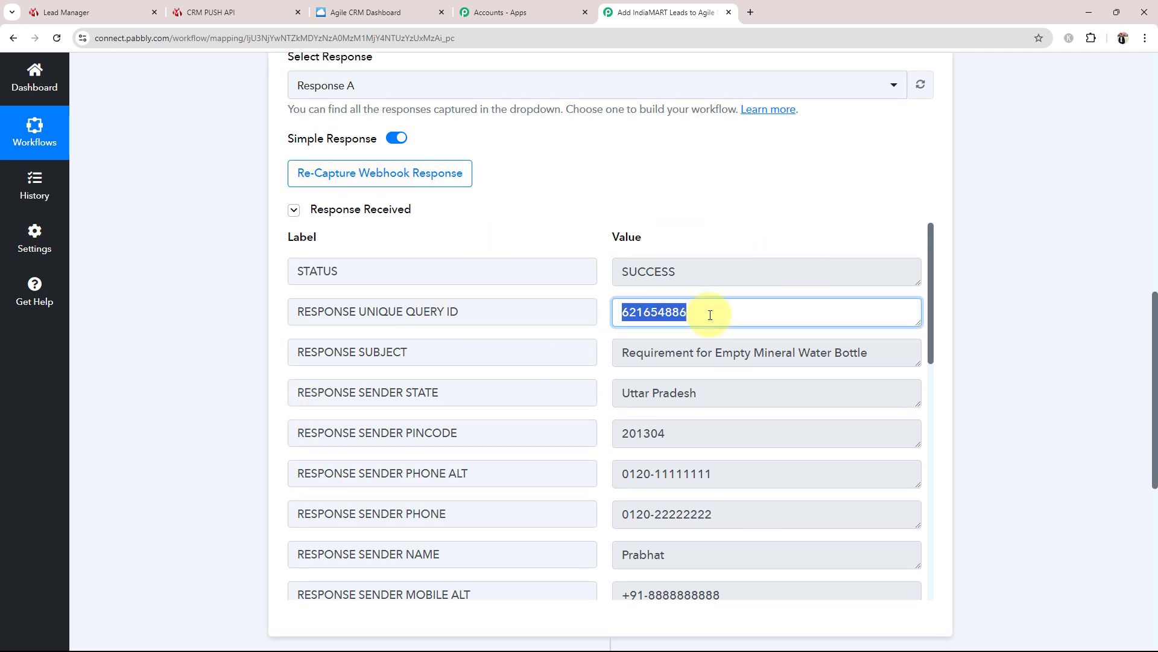
{"action": "left_click_drag", "start_coordinate": [620, 352], "coordinate": [871, 352]}
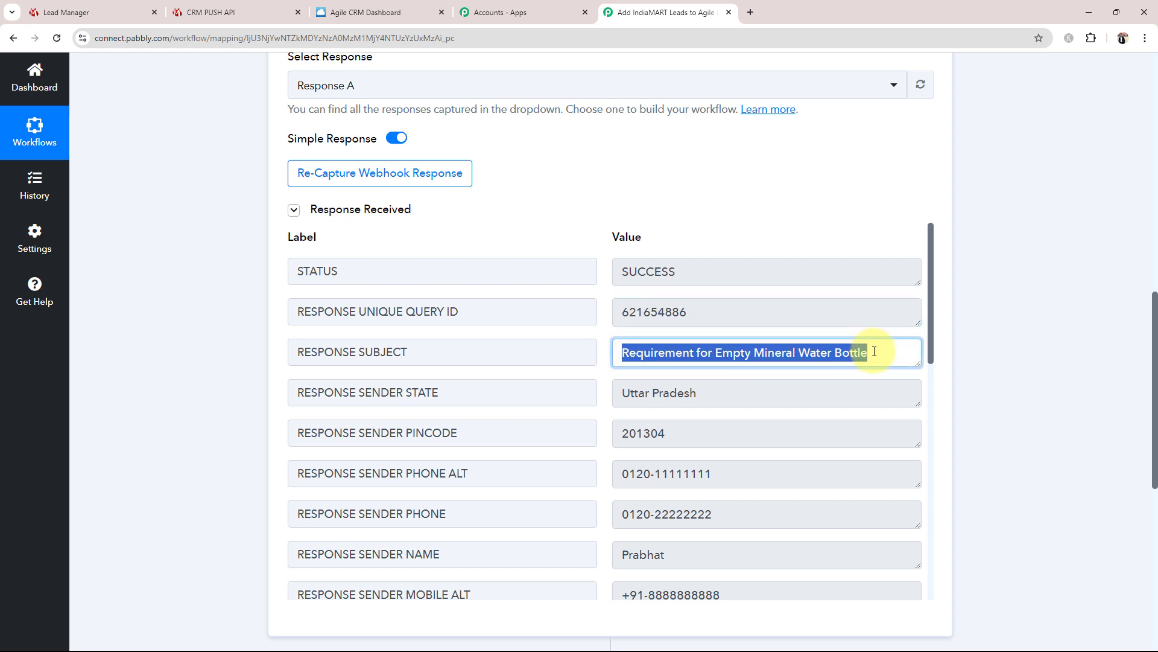
{"action": "left_click", "coordinate": [543, 383]}
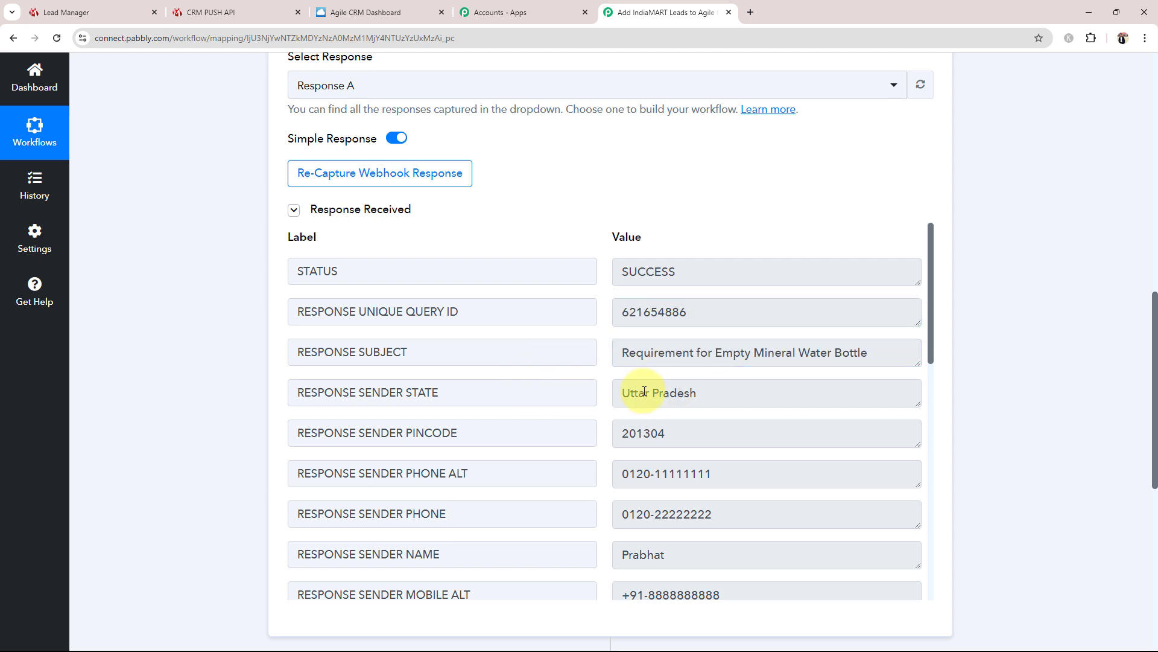
{"action": "left_click", "coordinate": [742, 513]}
{"action": "left_click", "coordinate": [678, 553]}
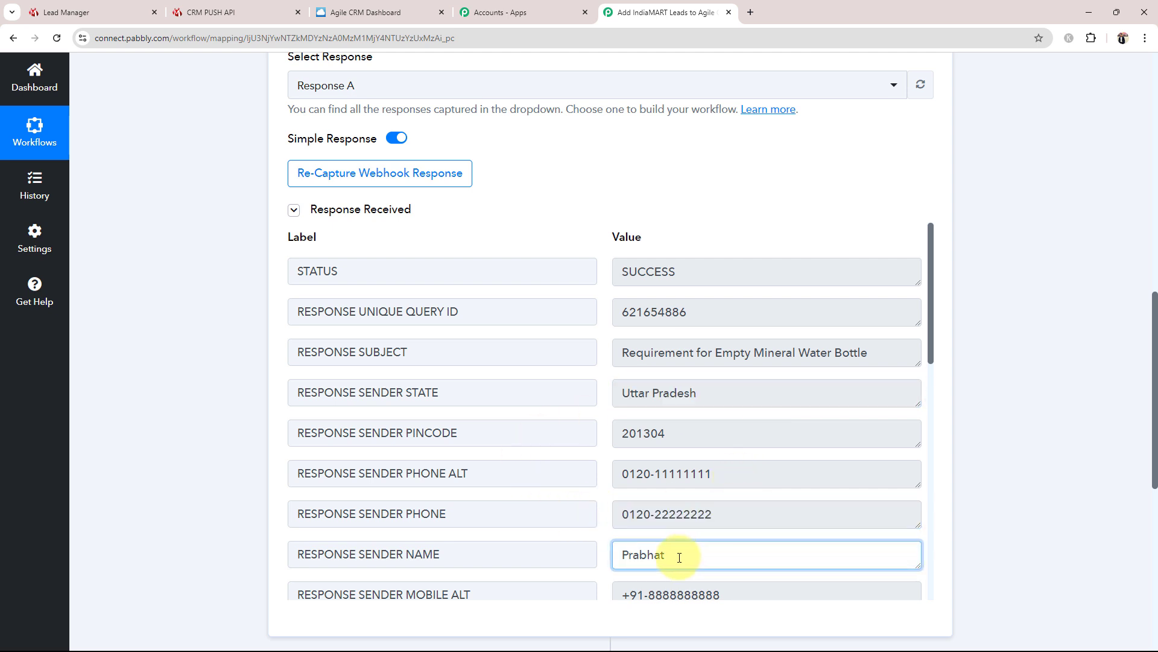
{"action": "left_click_drag", "start_coordinate": [922, 327], "coordinate": [944, 589]}
{"action": "left_click_drag", "start_coordinate": [623, 459], "coordinate": [943, 455]}
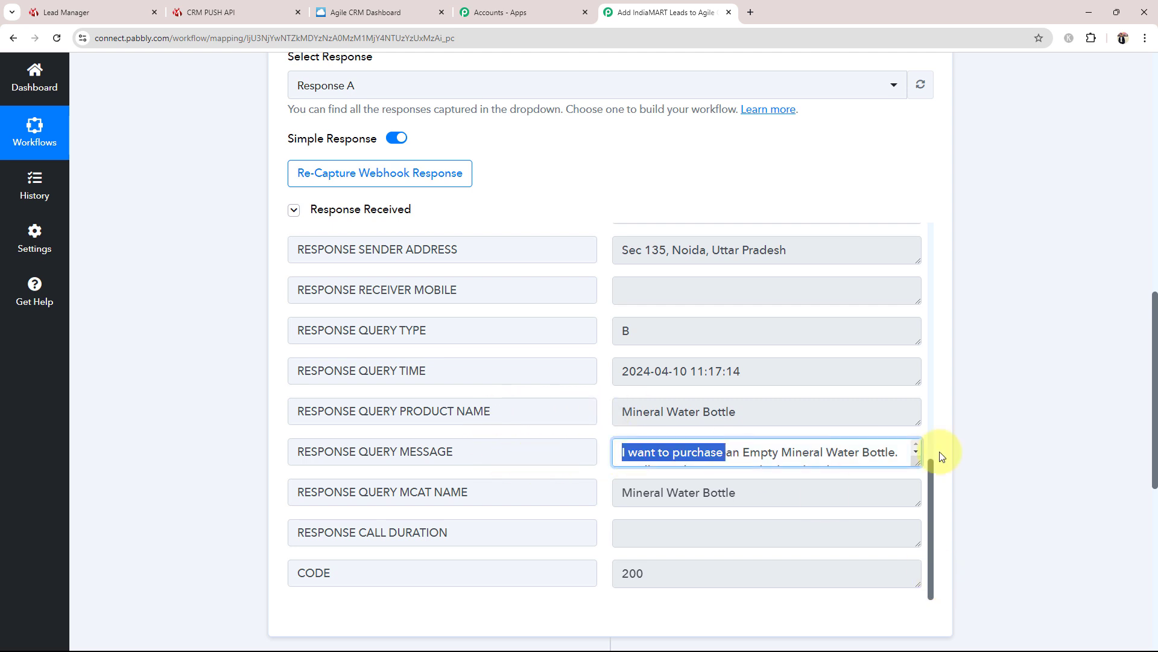
{"action": "left_click", "coordinate": [771, 400]}
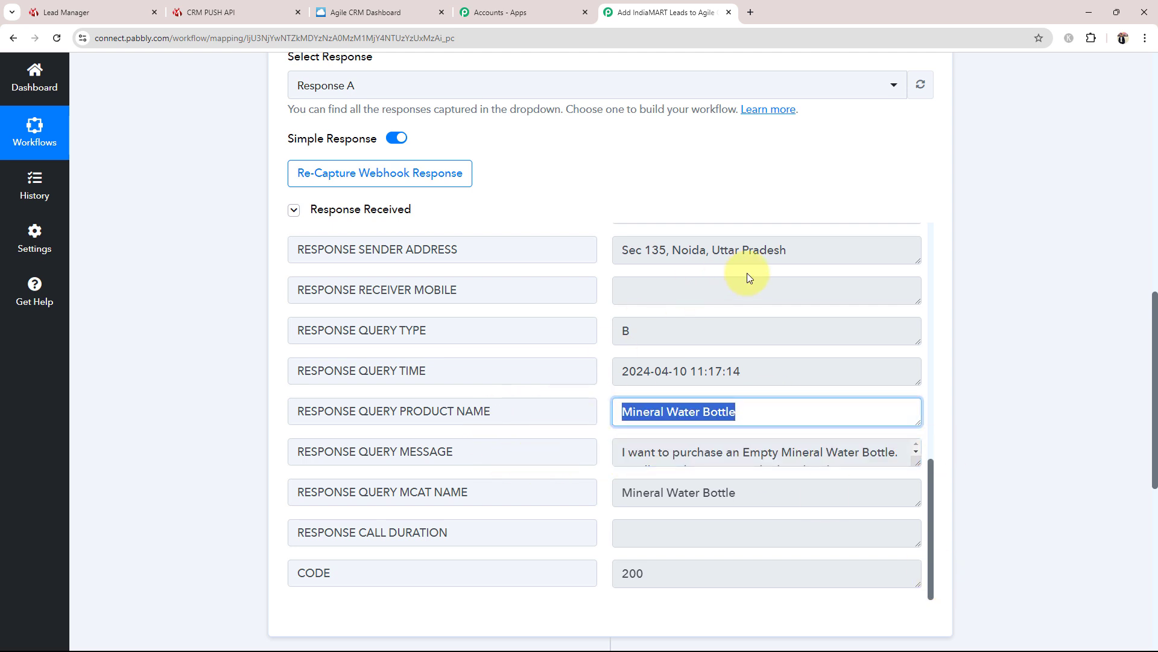
{"action": "left_click", "coordinate": [770, 251]}
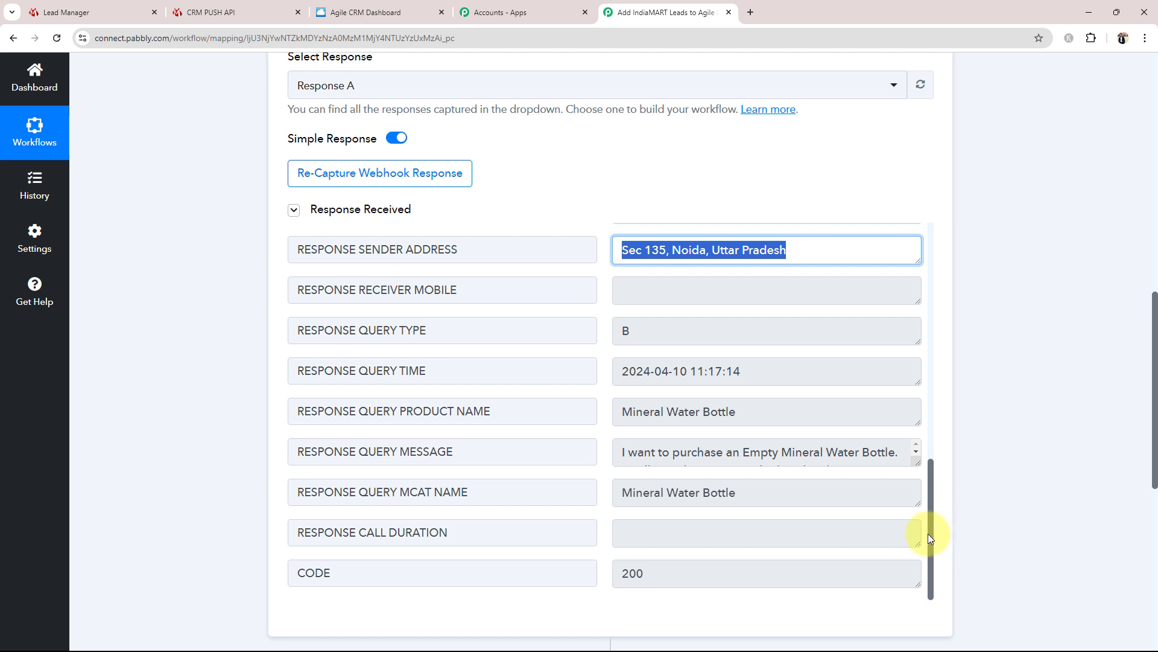
{"action": "left_click", "coordinate": [900, 537]}
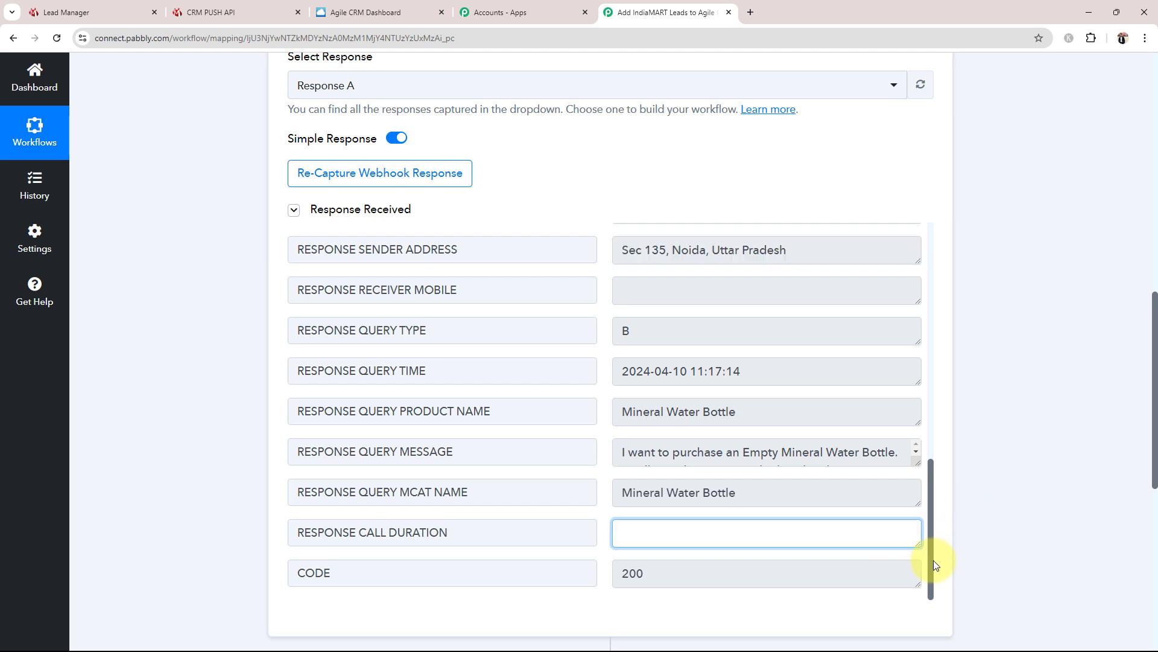
{"action": "left_click_drag", "start_coordinate": [932, 560], "coordinate": [898, 201]}
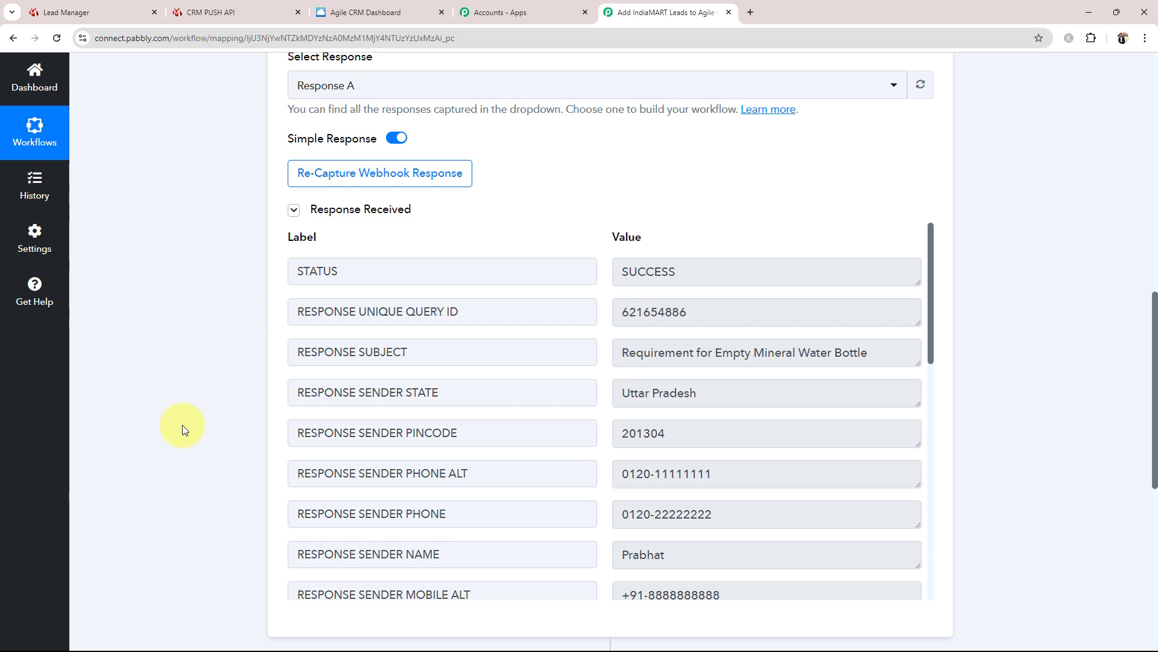
Step: Collapse the IndiaMART trigger and expand the Agile CRM Create Contact action
{"action": "scroll", "coordinate": [182, 425], "scroll_direction": "up", "scroll_amount": 10}
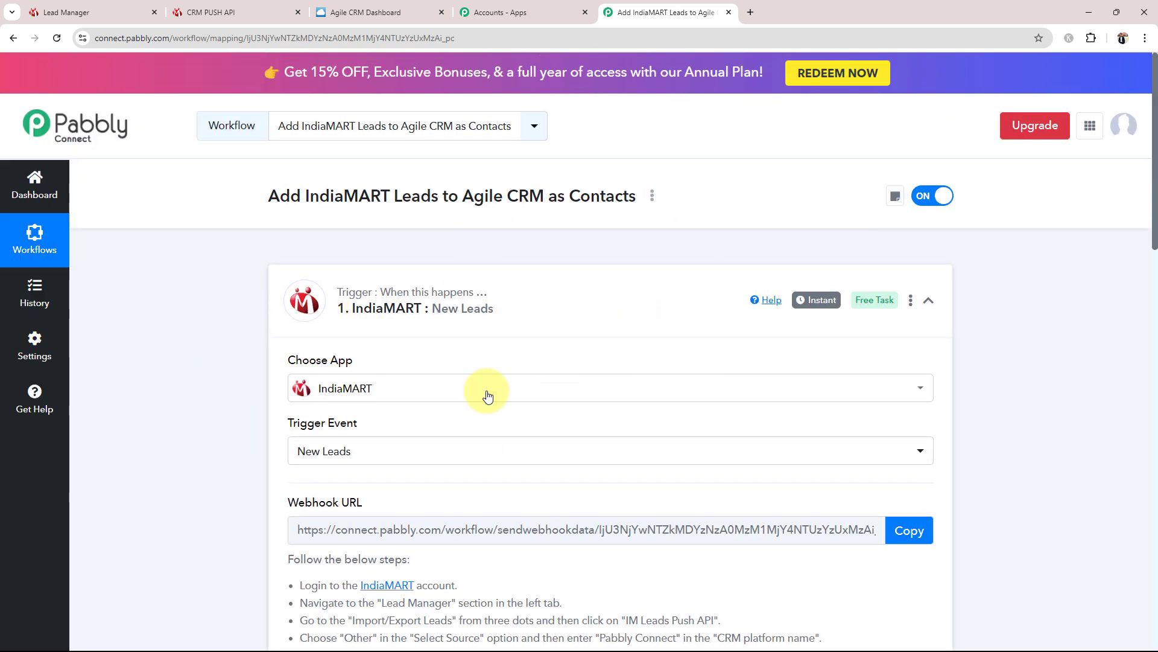
{"action": "scroll", "coordinate": [280, 402], "scroll_direction": "down", "scroll_amount": 10}
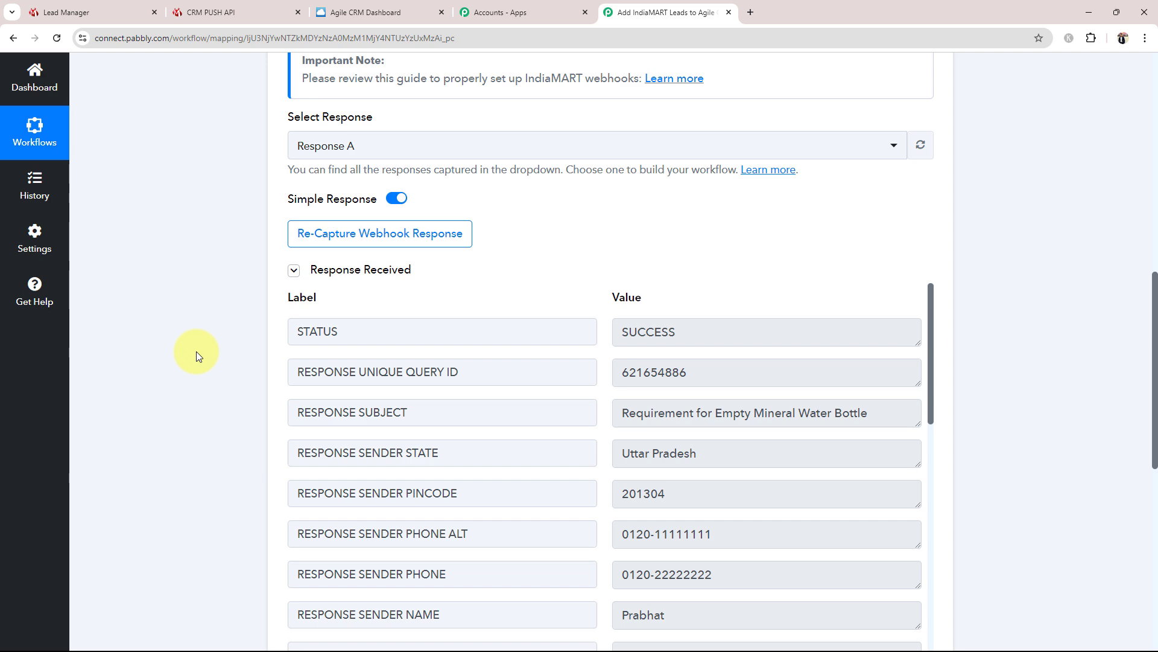
{"action": "scroll", "coordinate": [196, 351], "scroll_direction": "up", "scroll_amount": 10}
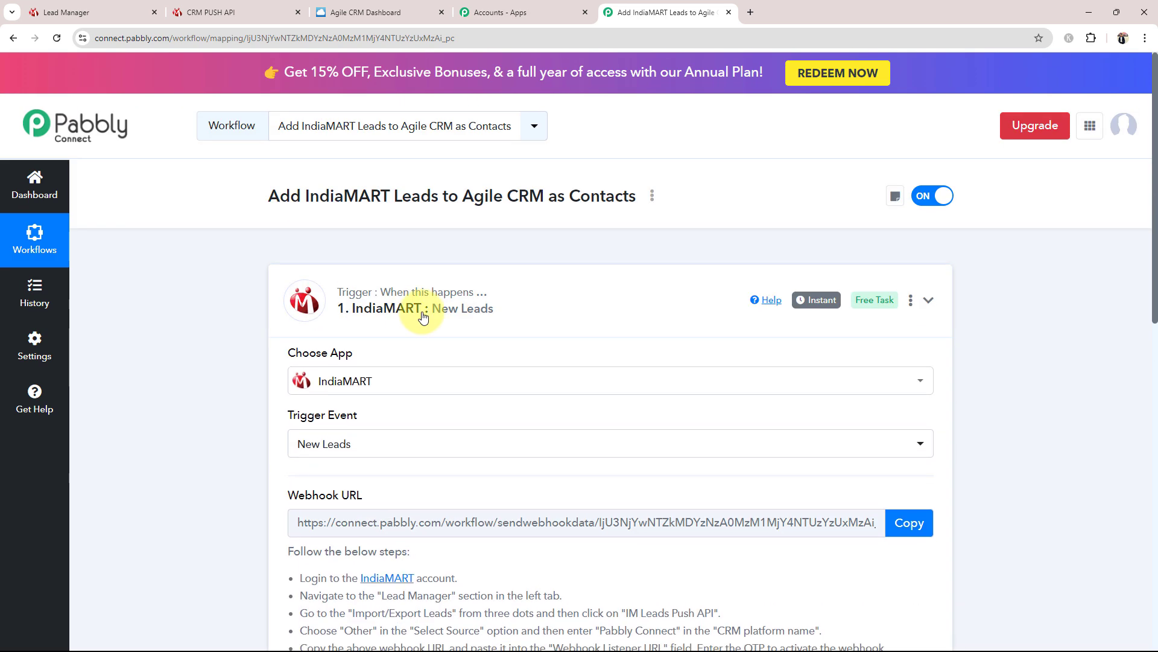
{"action": "left_click", "coordinate": [422, 315]}
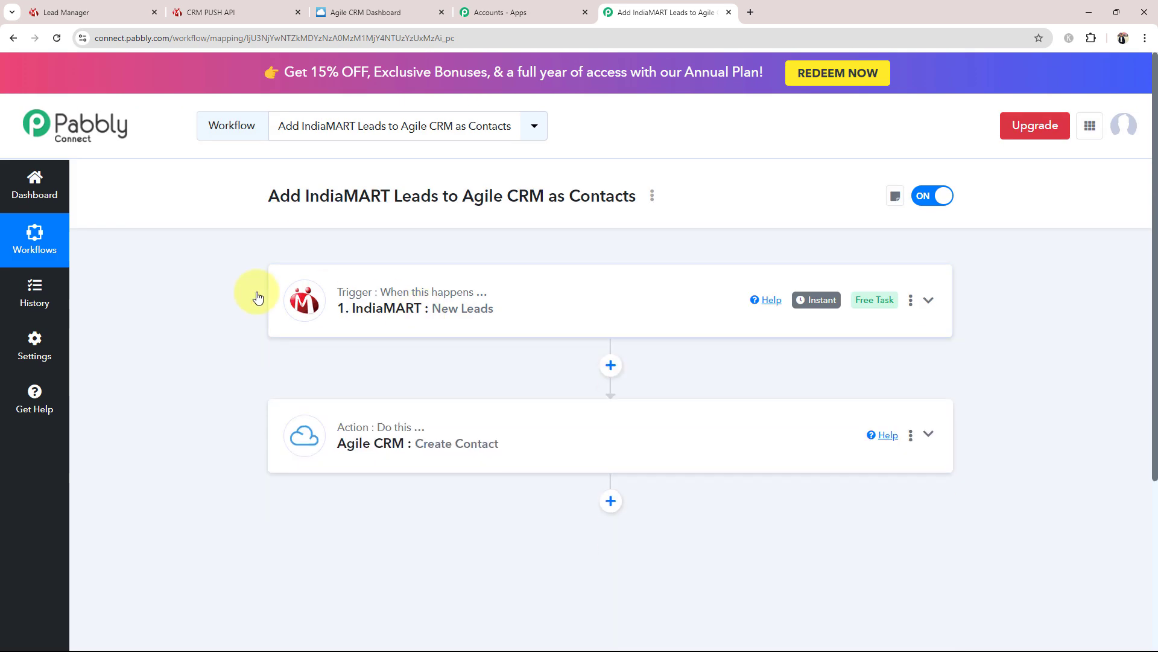
{"action": "left_click", "coordinate": [407, 447]}
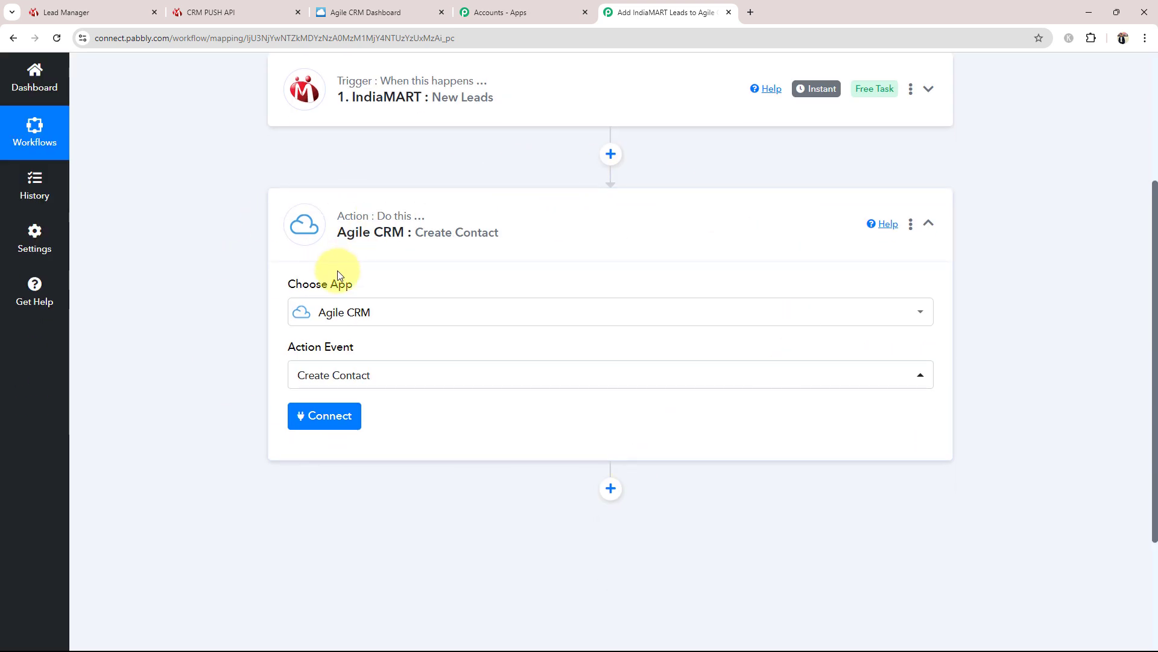
Step: Add a new Agile CRM #6 connection, noting its Login Email, API Key and Domain fields
{"action": "left_click", "coordinate": [318, 423]}
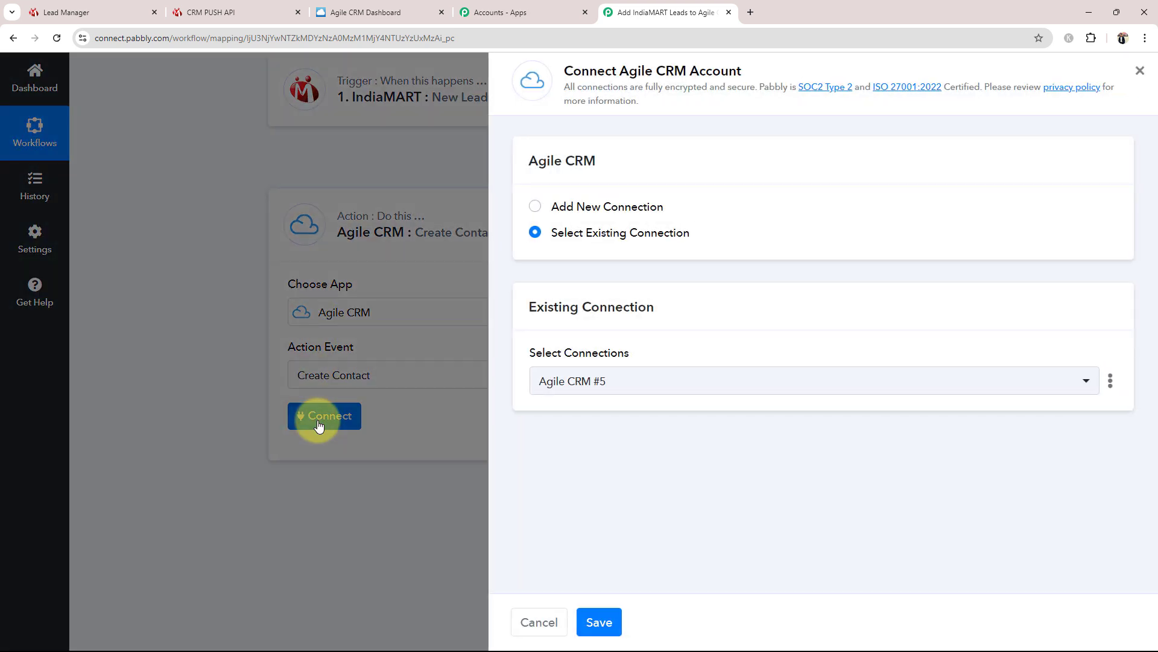
{"action": "left_click", "coordinate": [535, 206]}
{"action": "scroll", "coordinate": [706, 401], "scroll_direction": "down", "scroll_amount": 2}
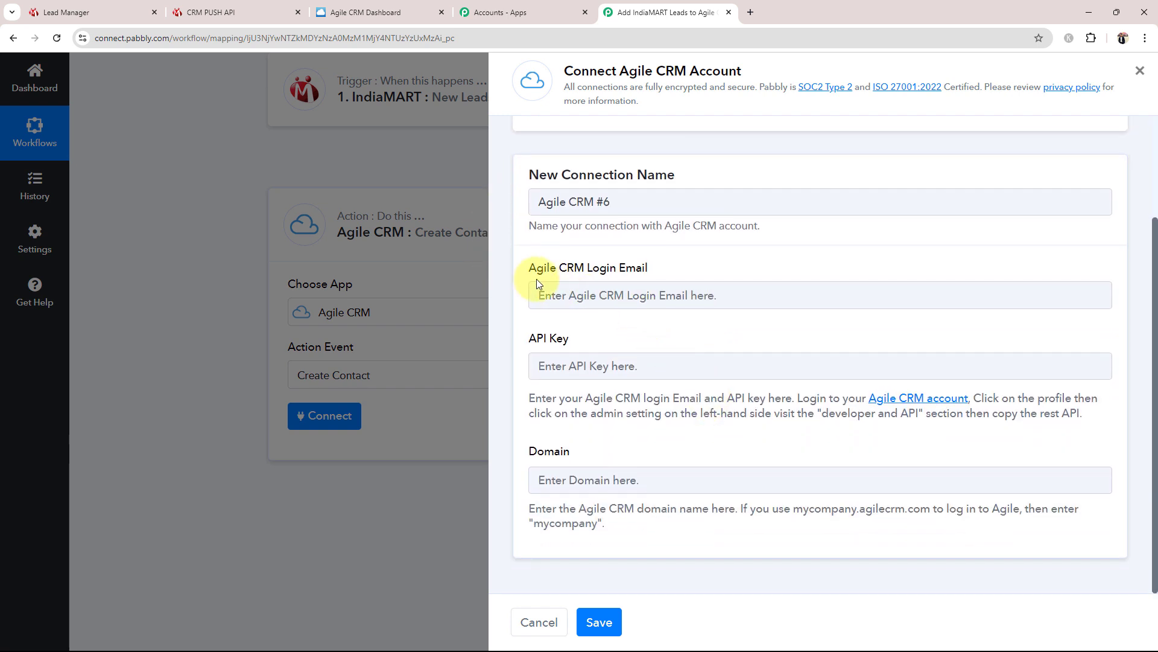
{"action": "left_click_drag", "start_coordinate": [523, 273], "coordinate": [648, 273]}
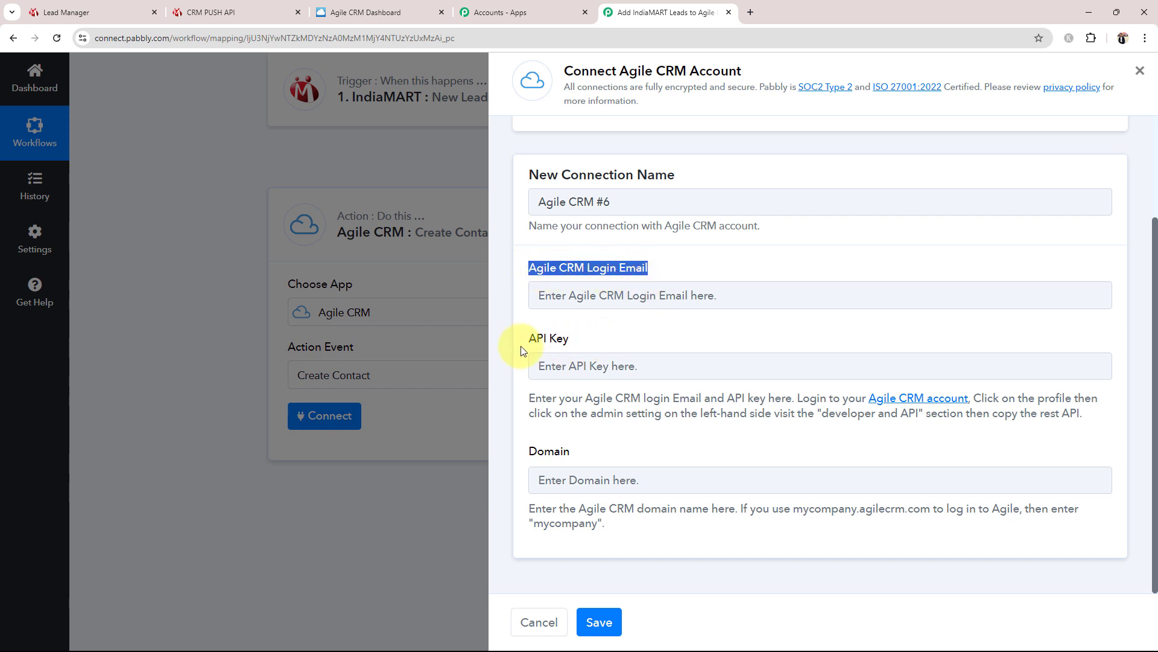
{"action": "left_click_drag", "start_coordinate": [531, 336], "coordinate": [590, 344]}
{"action": "left_click_drag", "start_coordinate": [540, 462], "coordinate": [599, 456]}
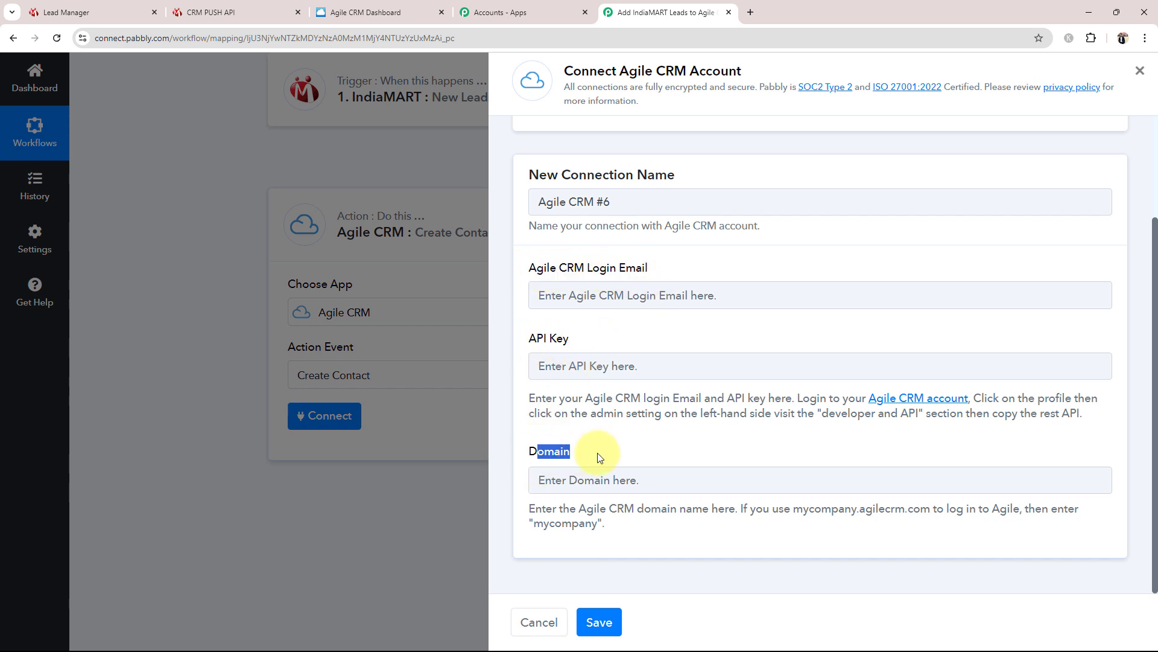
{"action": "left_click", "coordinate": [600, 457]}
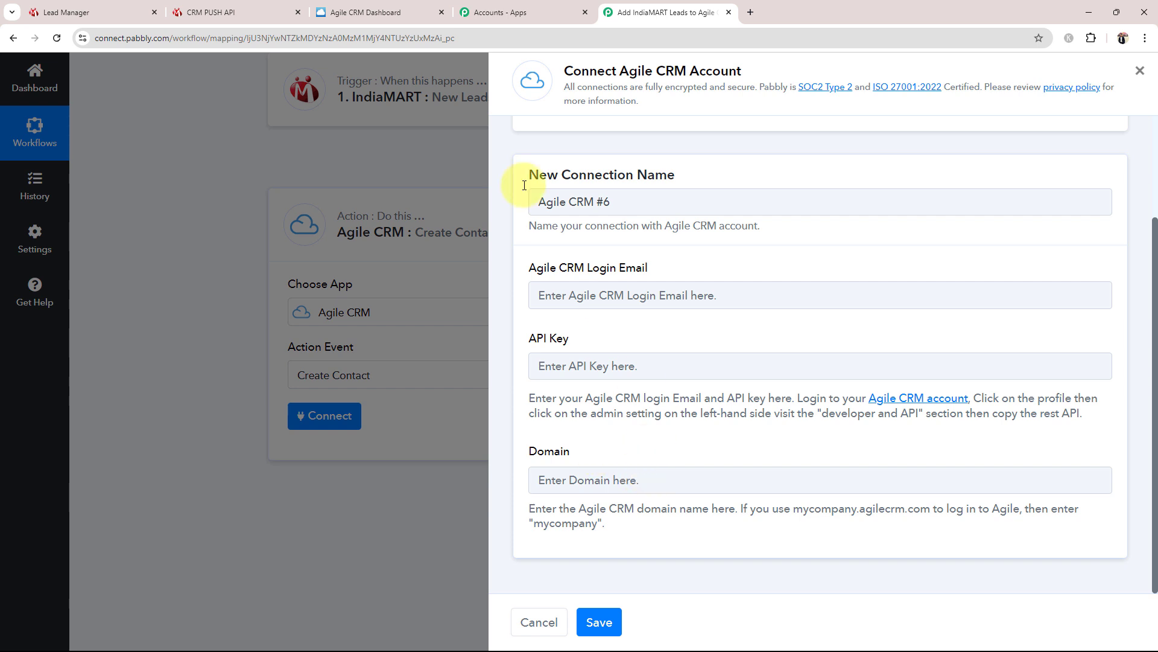
{"action": "left_click", "coordinate": [353, 12]}
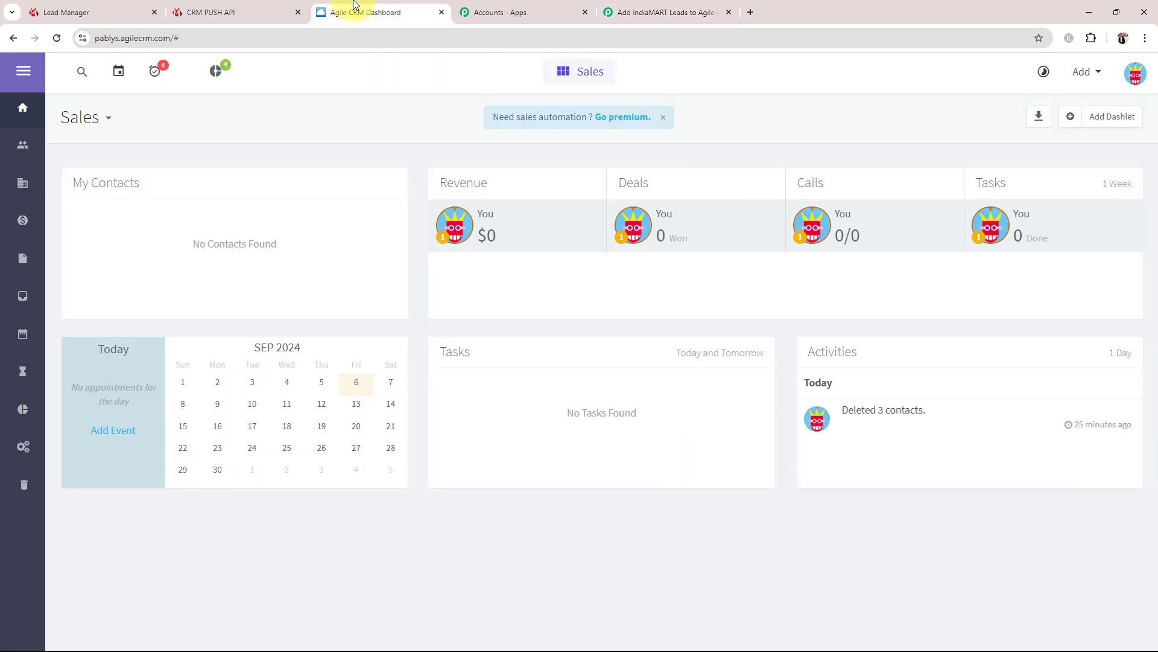
Step: Find and select the REST API key on Agile CRM's Admin Settings > Developers & API page, then return to Pabbly
{"action": "left_click", "coordinate": [1136, 75]}
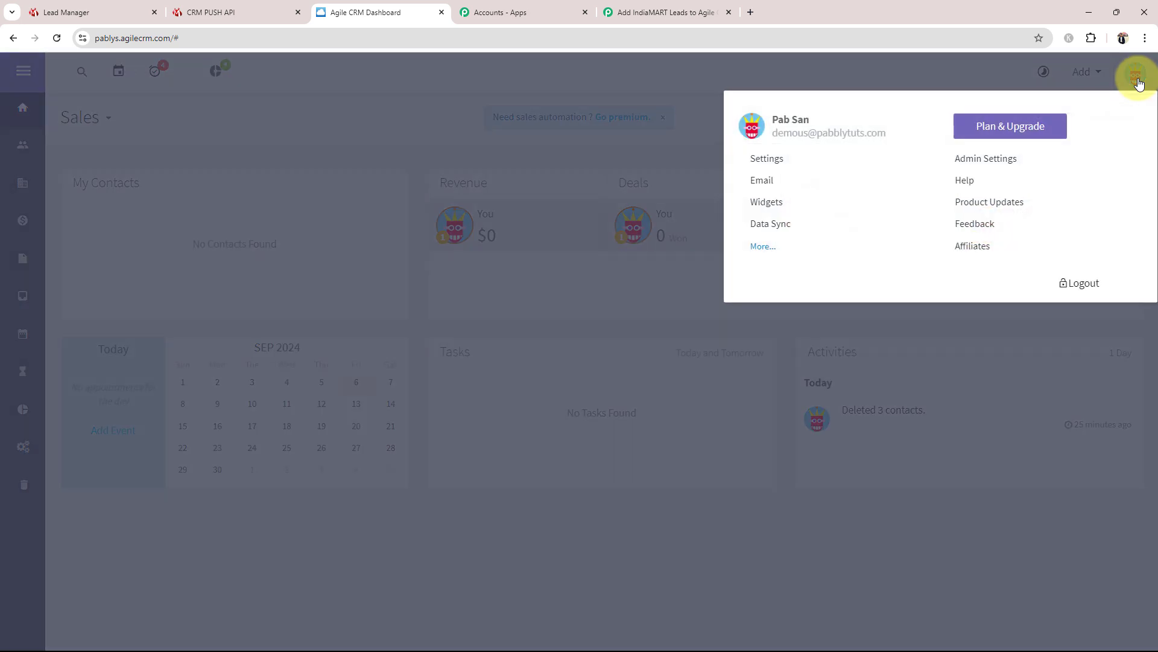
{"action": "left_click", "coordinate": [989, 158]}
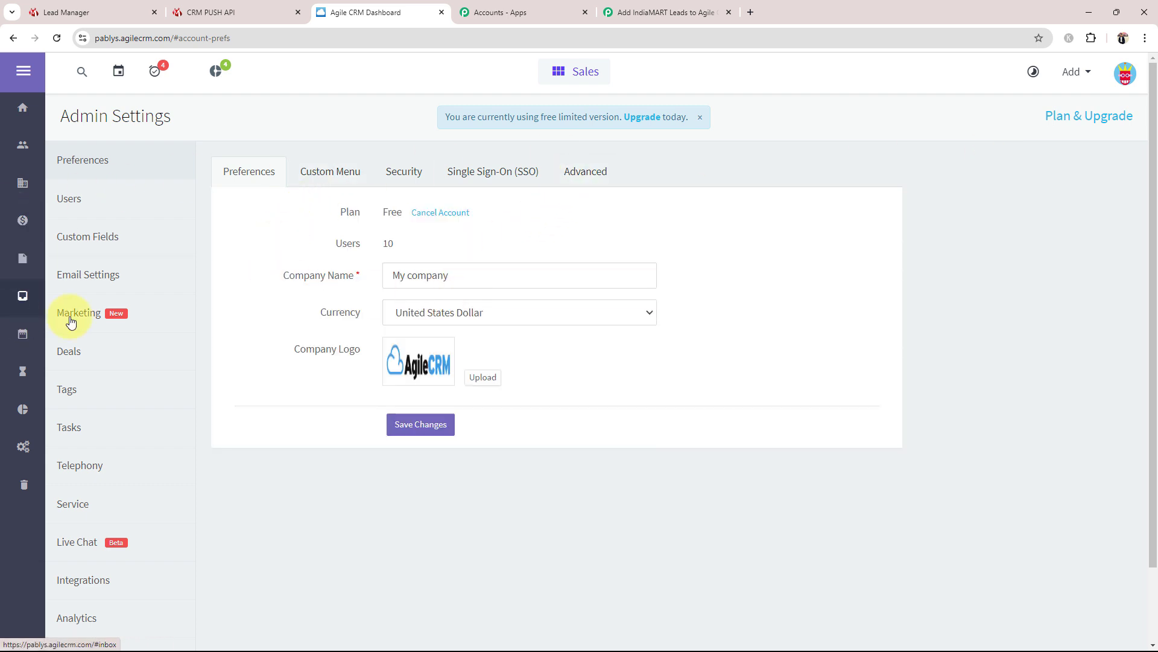
{"action": "scroll", "coordinate": [91, 307], "scroll_direction": "down", "scroll_amount": 2}
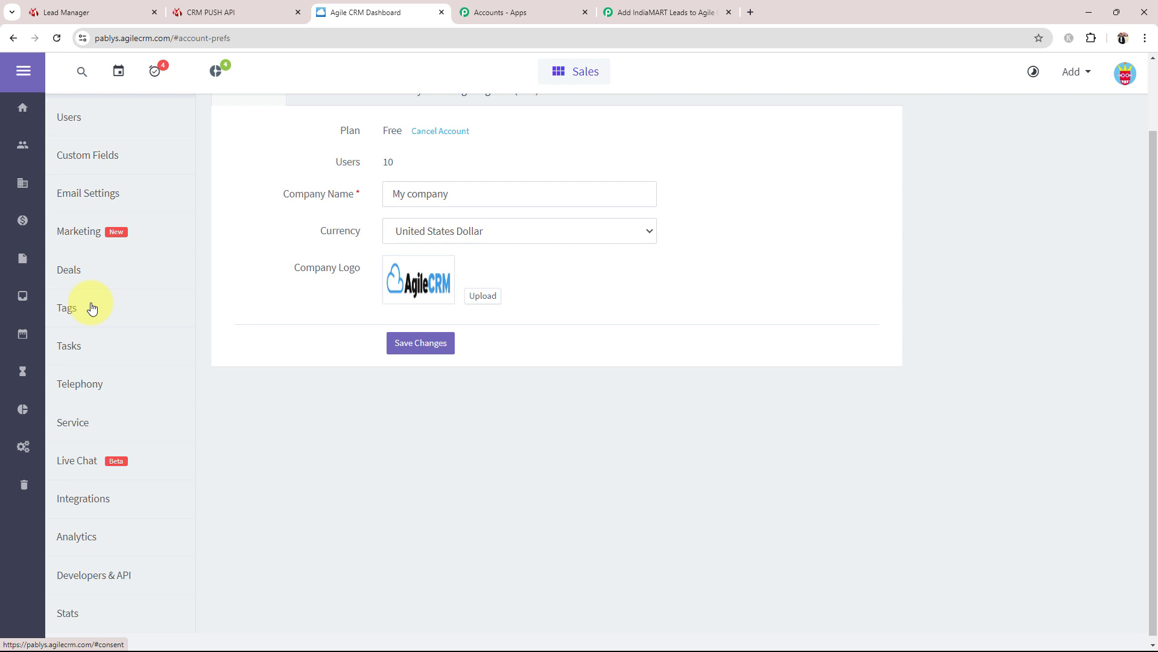
{"action": "left_click", "coordinate": [88, 578]}
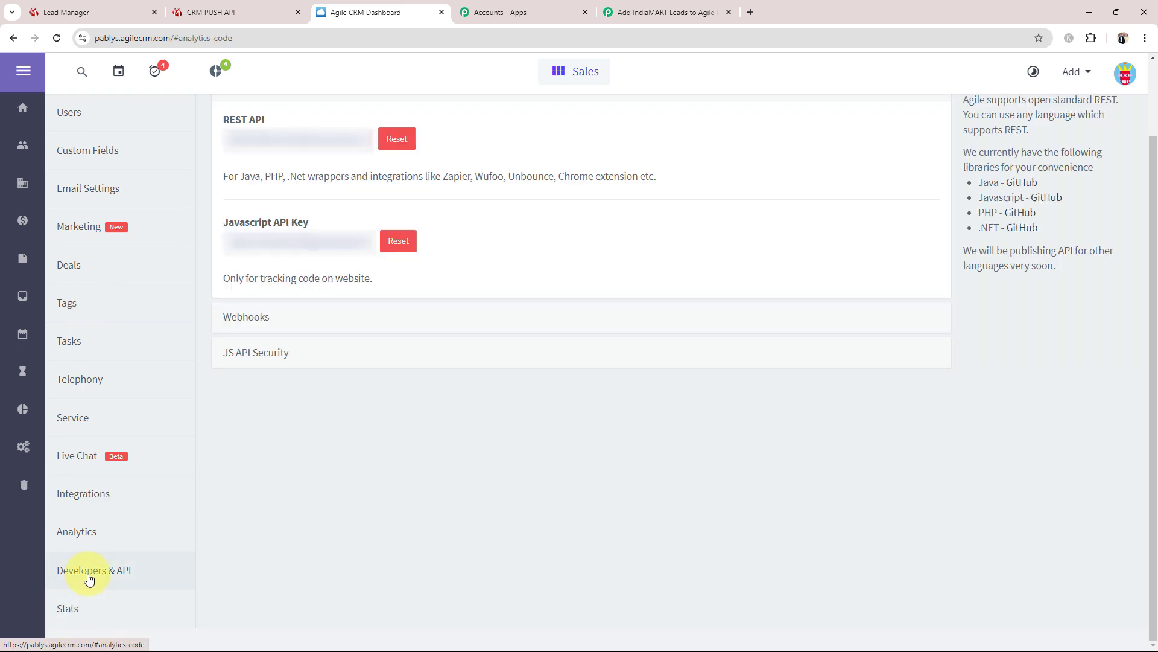
{"action": "scroll", "coordinate": [350, 477], "scroll_direction": "up", "scroll_amount": 2}
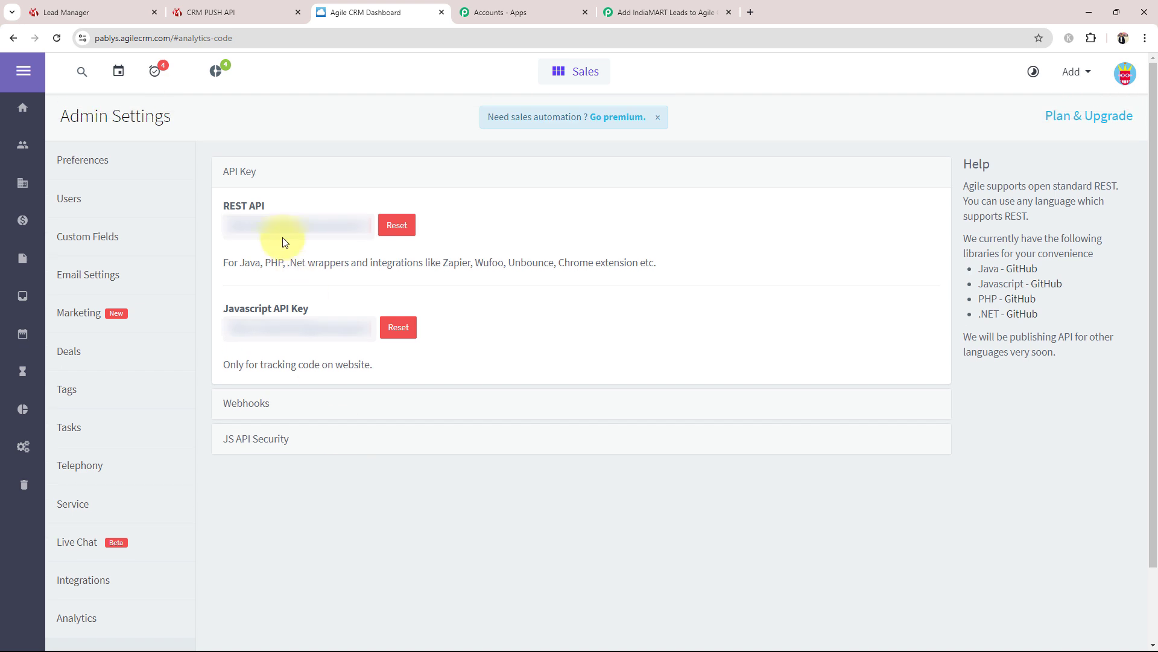
{"action": "left_click_drag", "start_coordinate": [232, 223], "coordinate": [364, 222]}
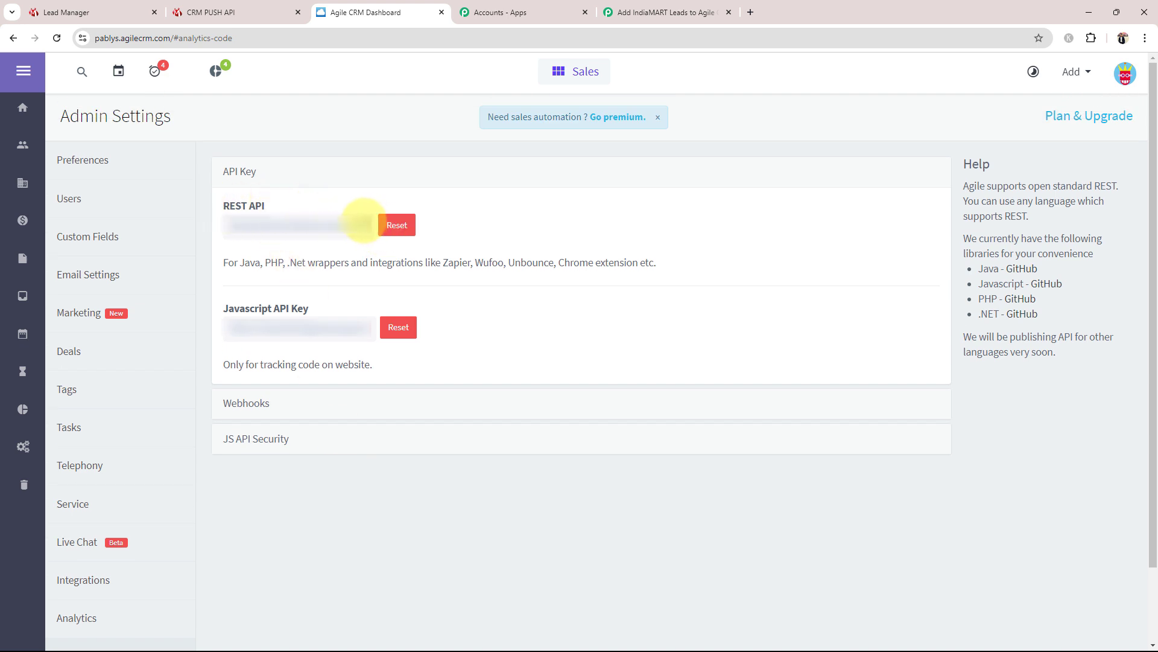
{"action": "left_click", "coordinate": [650, 17]}
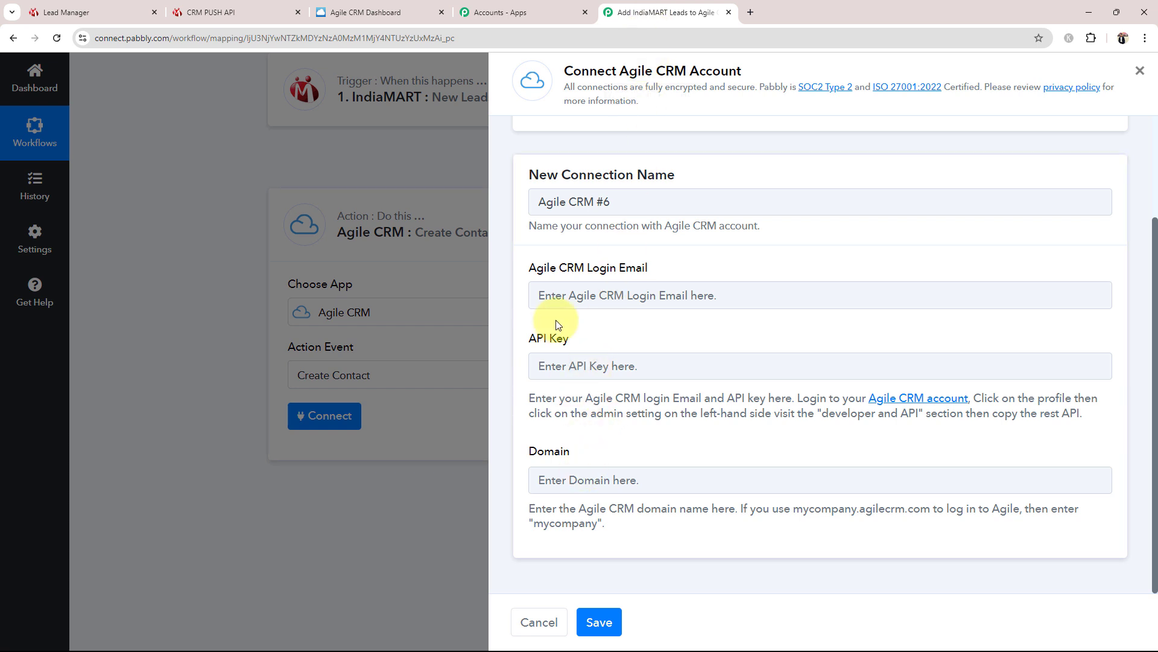
Step: Check the Agile CRM login email in the account menu, then select the full Agile CRM web address
{"action": "left_click", "coordinate": [323, 13]}
{"action": "left_click", "coordinate": [1128, 75]}
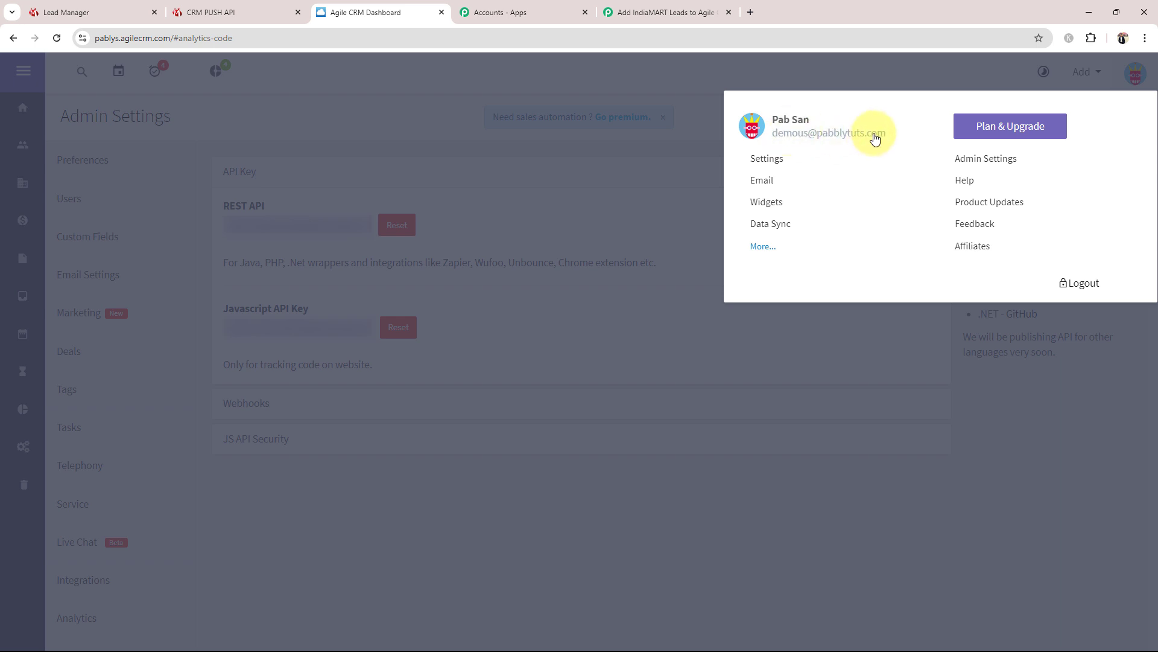
{"action": "left_click", "coordinate": [748, 534]}
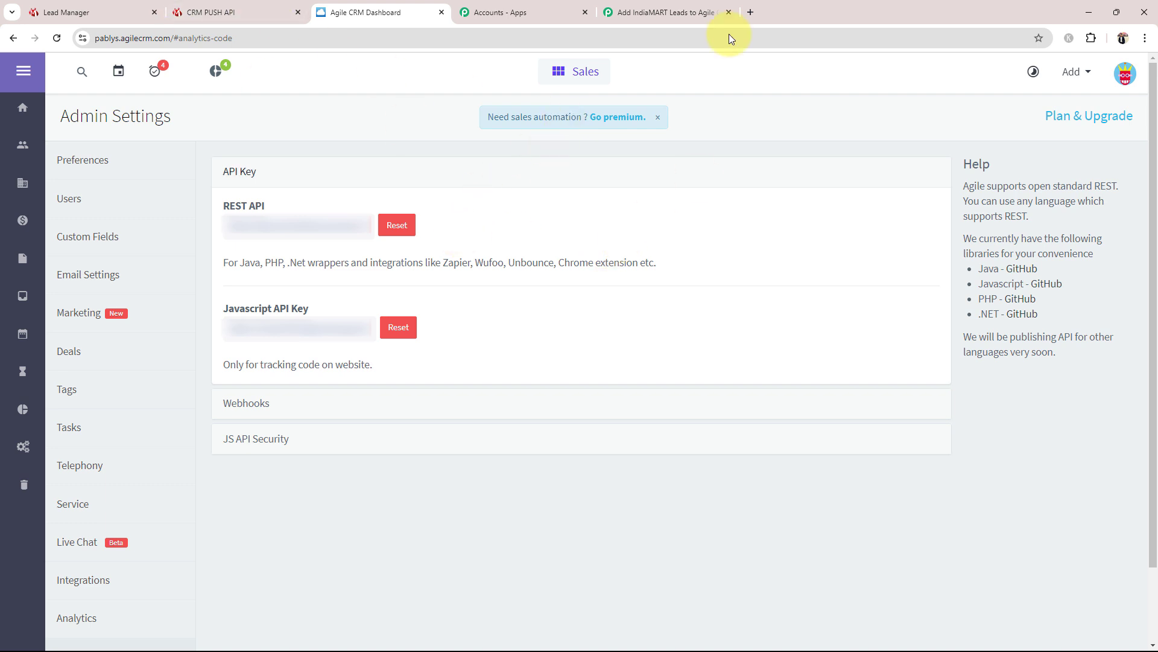
{"action": "left_click", "coordinate": [248, 38]}
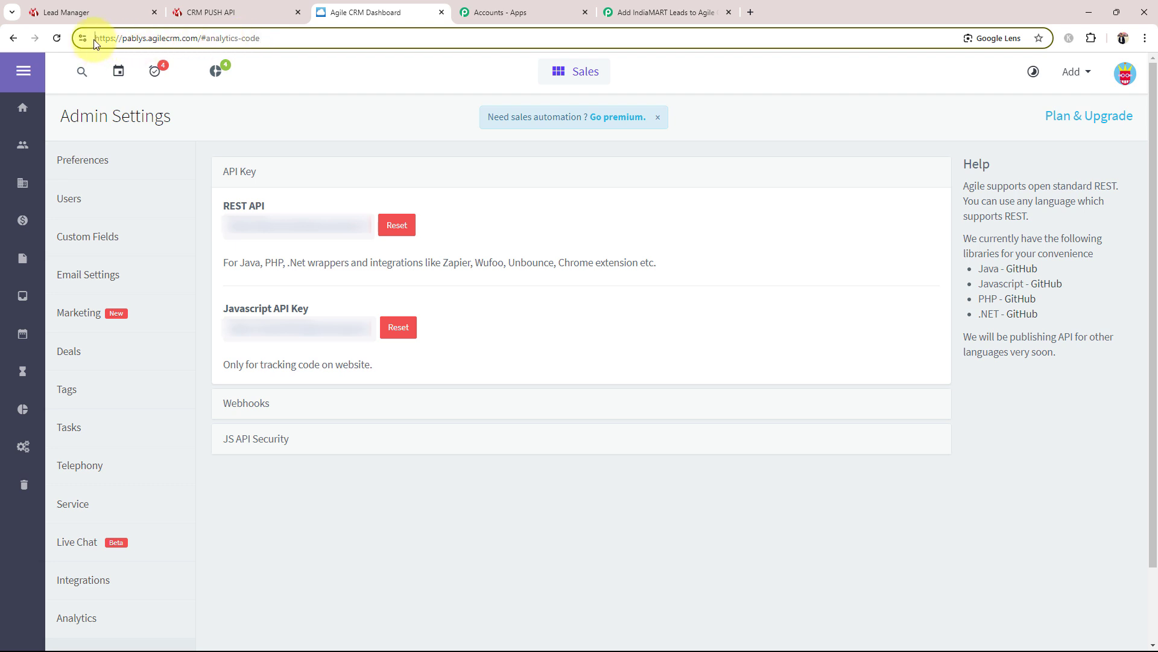
{"action": "left_click_drag", "start_coordinate": [297, 44], "coordinate": [94, 40]}
{"action": "key", "text": "ctrl+c"}
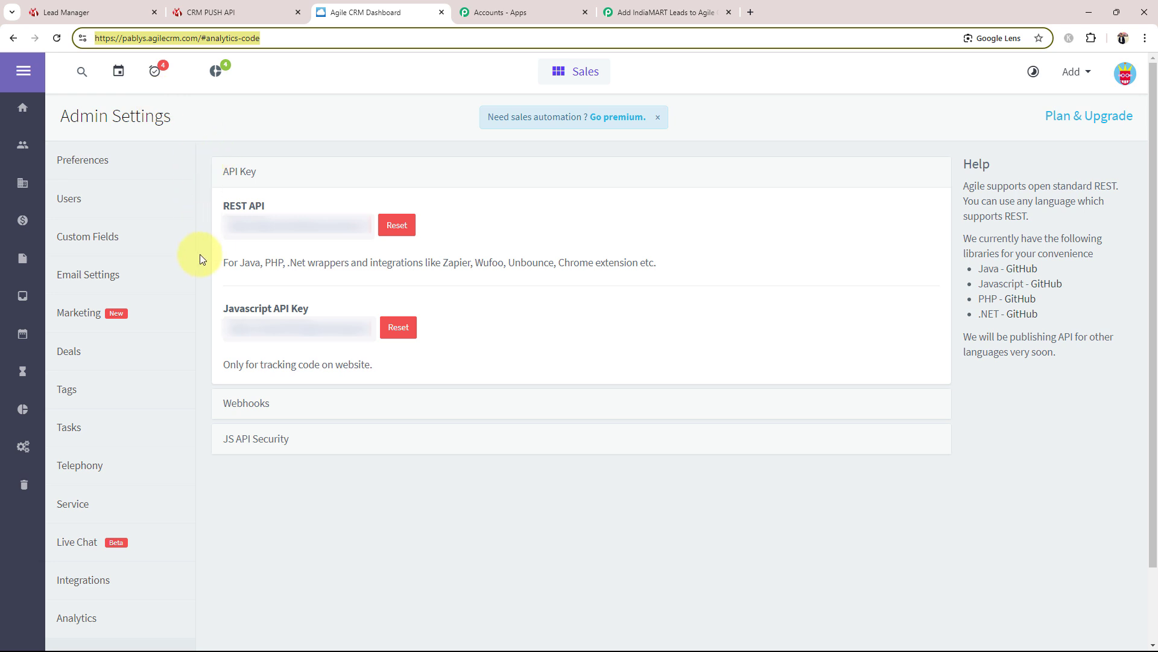
Step: Paste the Agile CRM address into Domain and compare it with the mycompany.agilecrm.com help example
{"action": "left_click", "coordinate": [625, 6]}
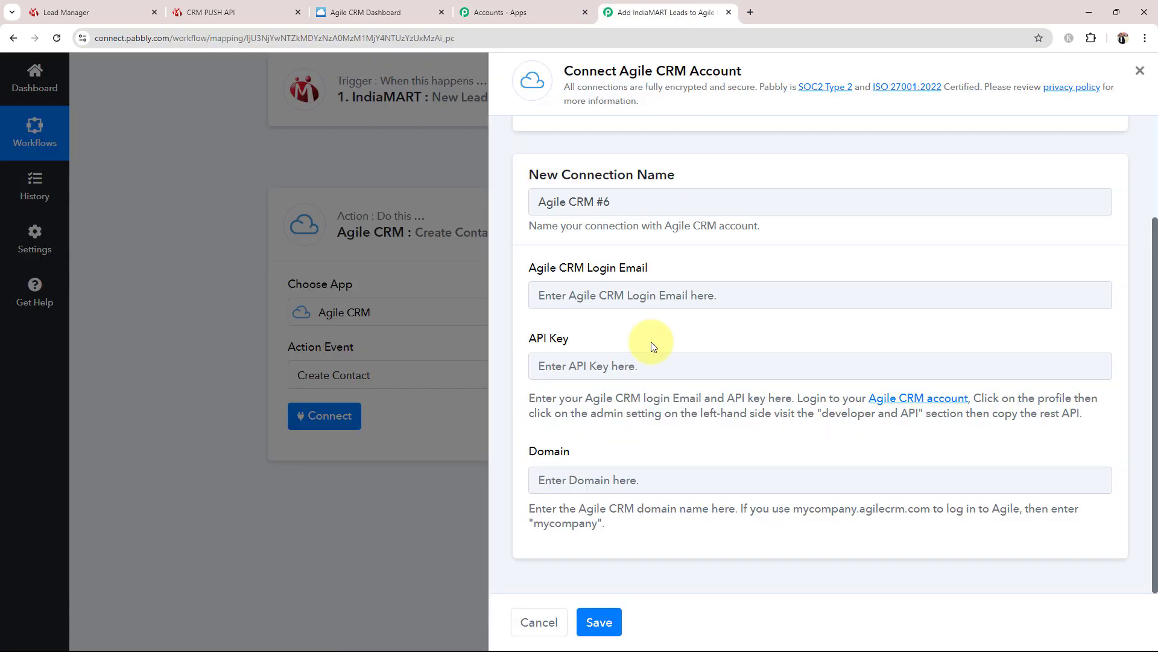
{"action": "left_click", "coordinate": [566, 480]}
{"action": "key", "text": "ctrl+v"}
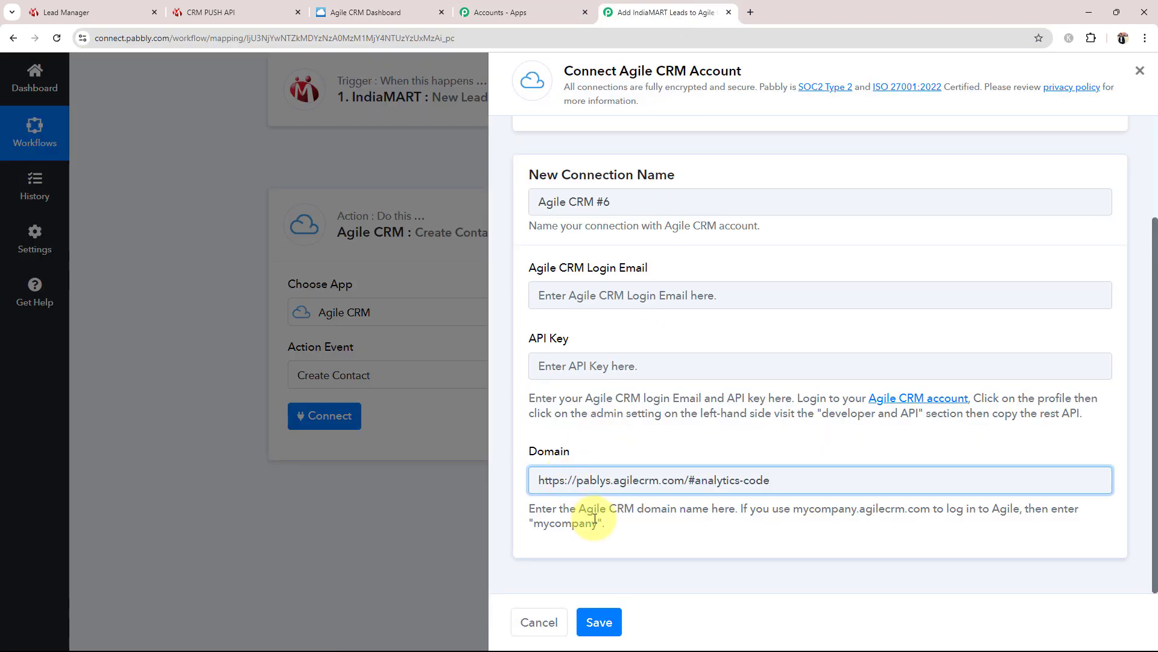
{"action": "double_click", "coordinate": [624, 530]}
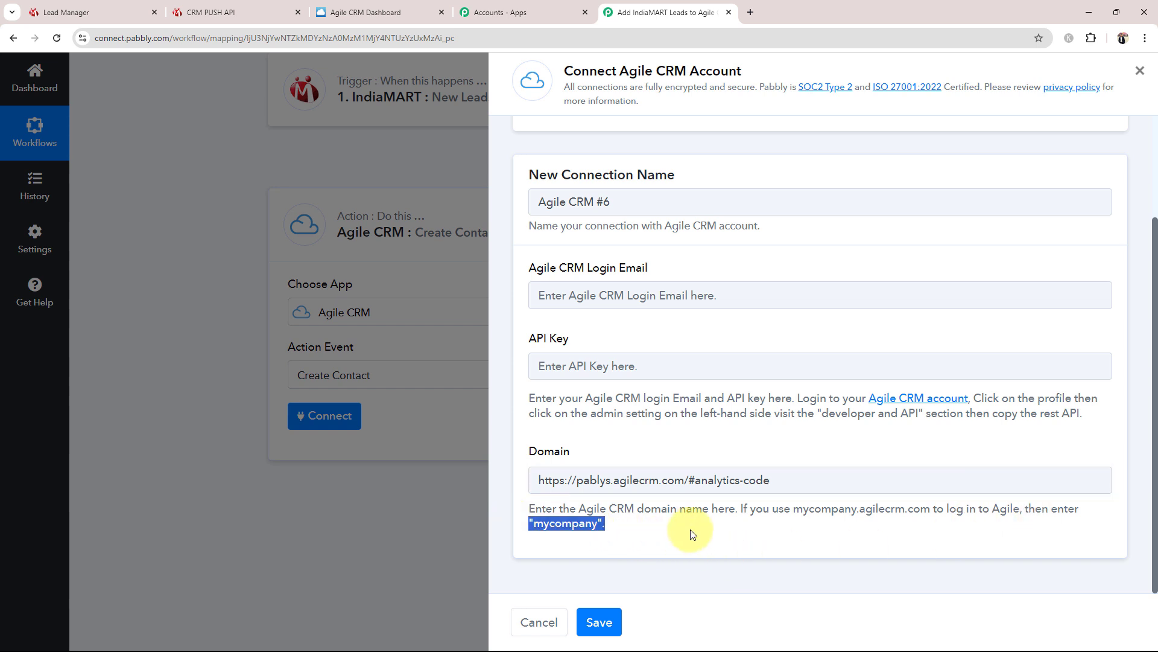
{"action": "left_click", "coordinate": [691, 534]}
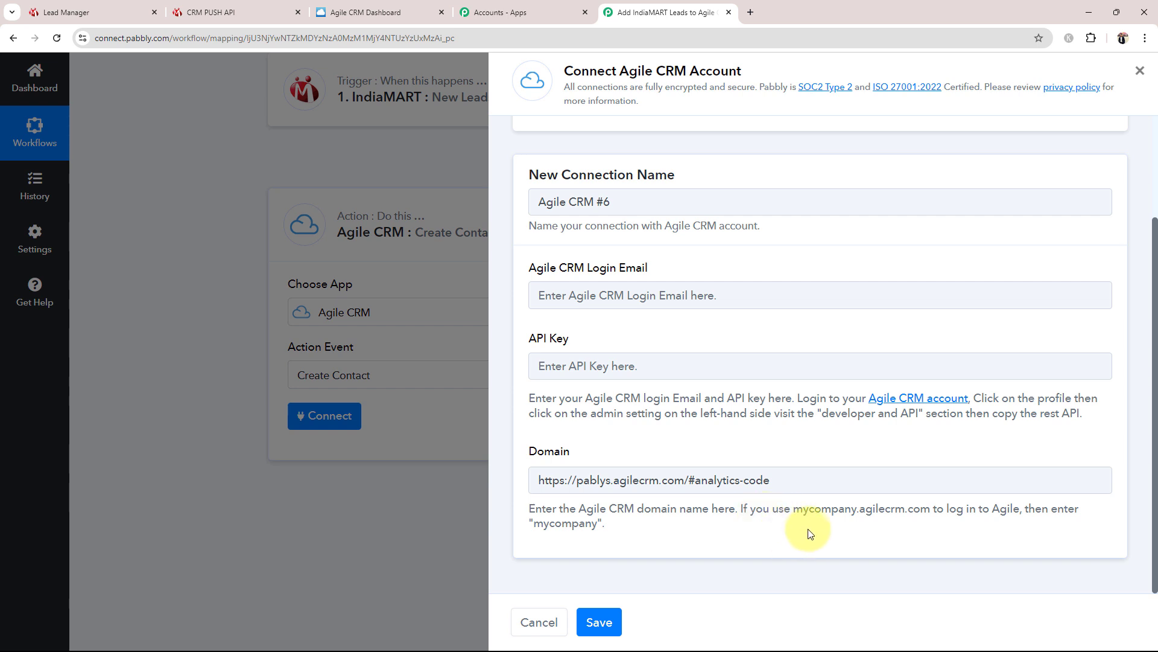
{"action": "left_click_drag", "start_coordinate": [793, 509], "coordinate": [932, 510]}
{"action": "left_click", "coordinate": [911, 526]}
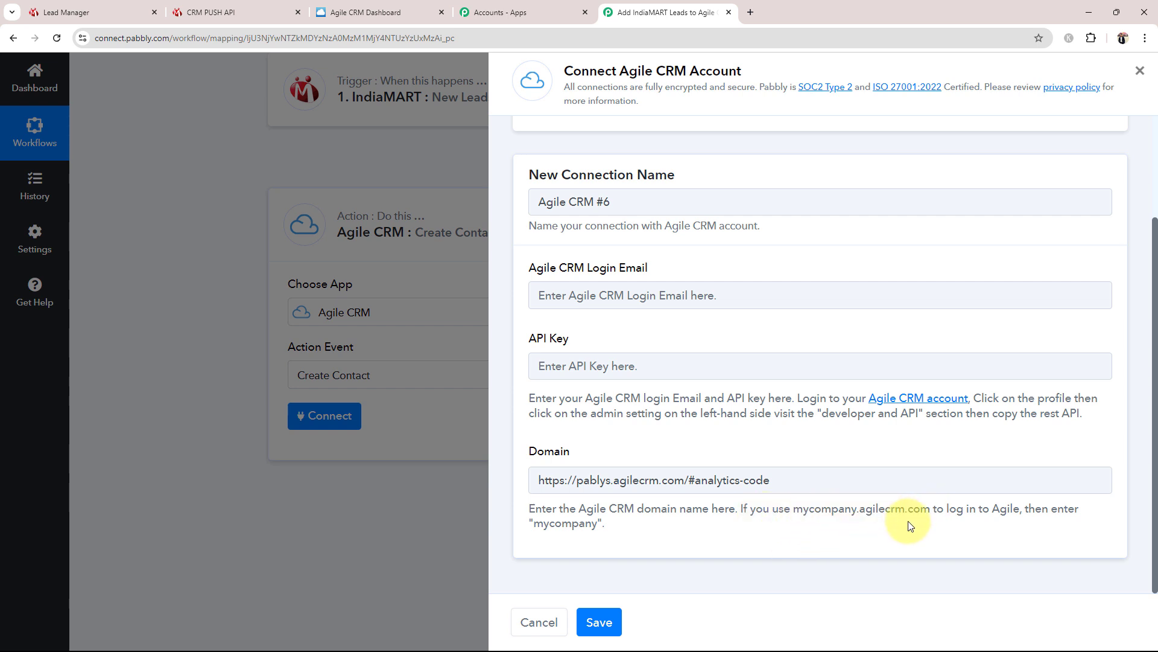
{"action": "left_click_drag", "start_coordinate": [857, 508], "coordinate": [799, 510]}
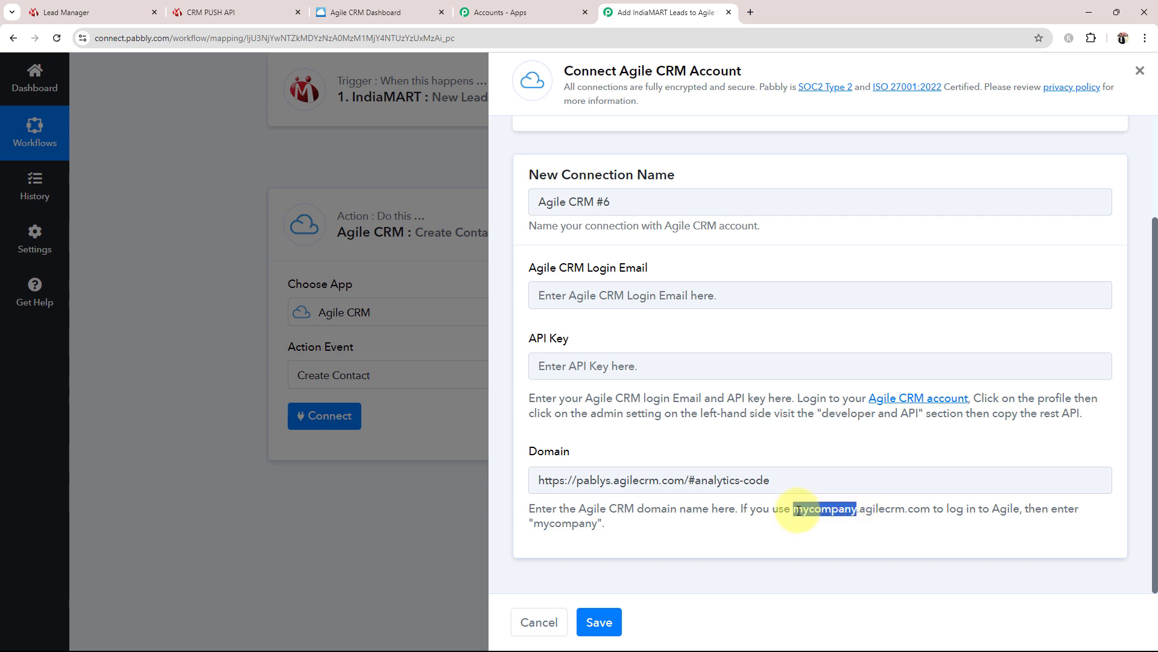
{"action": "left_click", "coordinate": [732, 530]}
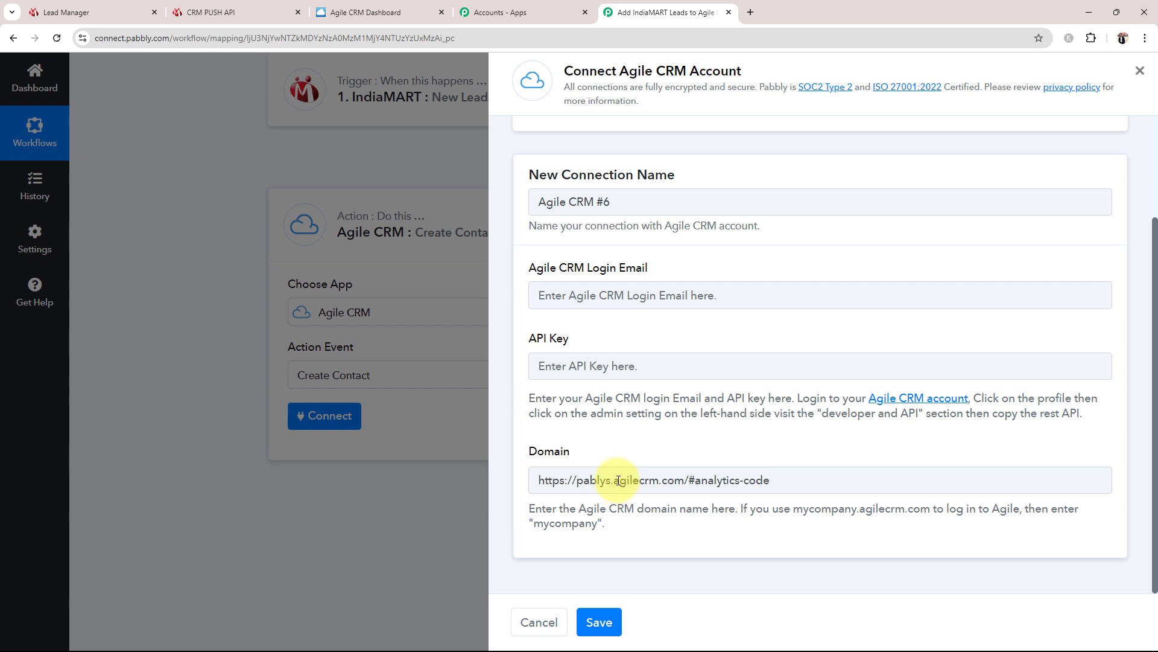
Step: Trim the Domain value down to just the subdomain 'pablys'
{"action": "left_click_drag", "start_coordinate": [615, 480], "coordinate": [813, 480]}
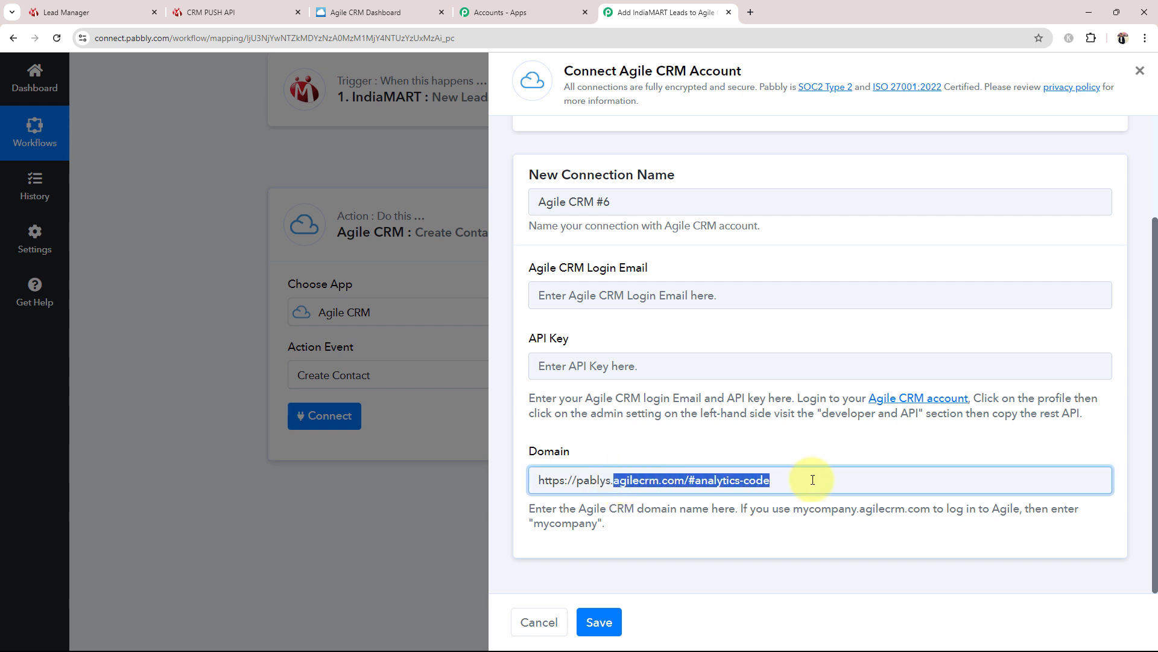
{"action": "key", "text": "BackSpace"}
{"action": "key", "text": "BackSpace"}
{"action": "left_click_drag", "start_coordinate": [576, 479], "coordinate": [407, 480]}
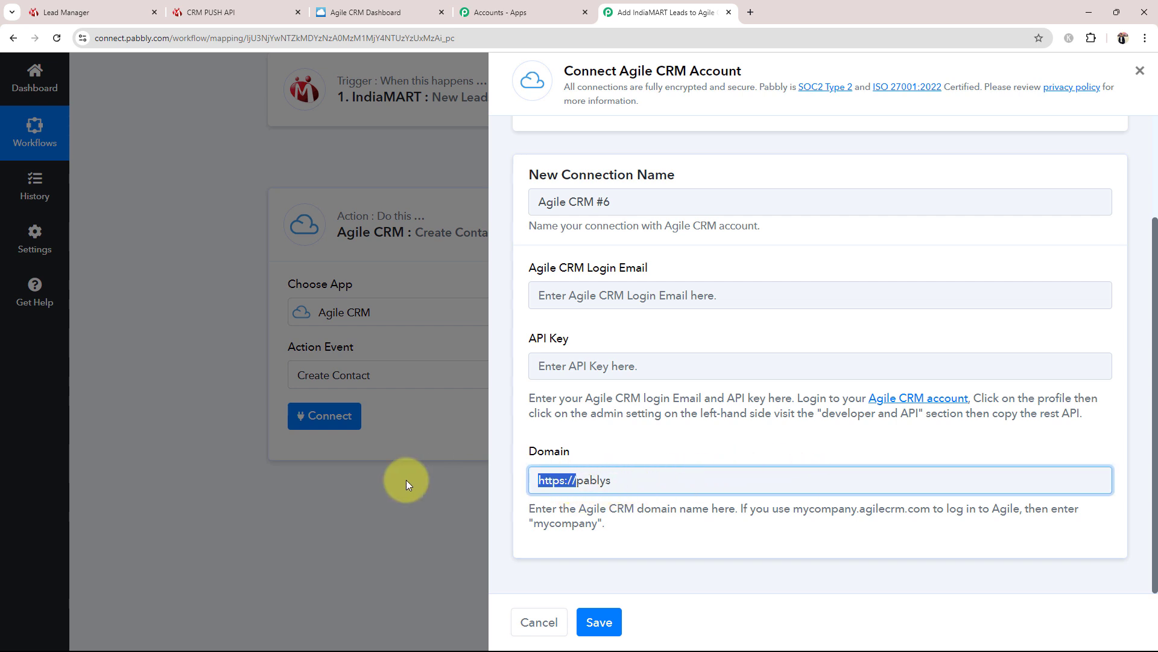
{"action": "key", "text": "BackSpace"}
{"action": "left_click", "coordinate": [570, 520]}
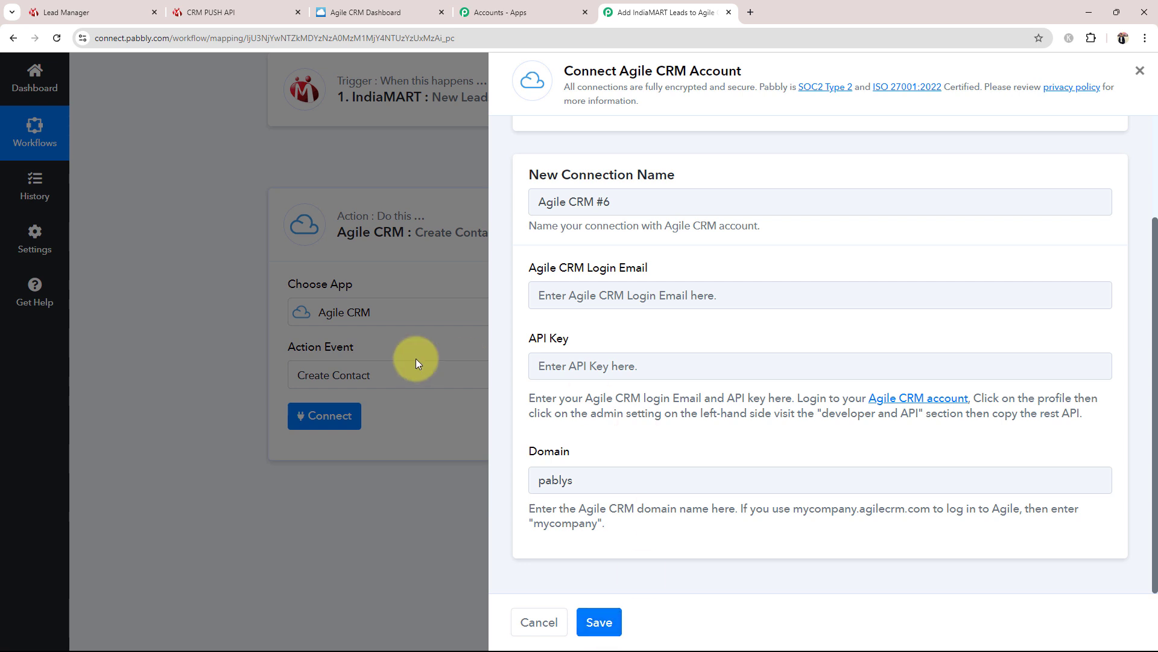
{"action": "scroll", "coordinate": [627, 443], "scroll_direction": "up", "scroll_amount": 2}
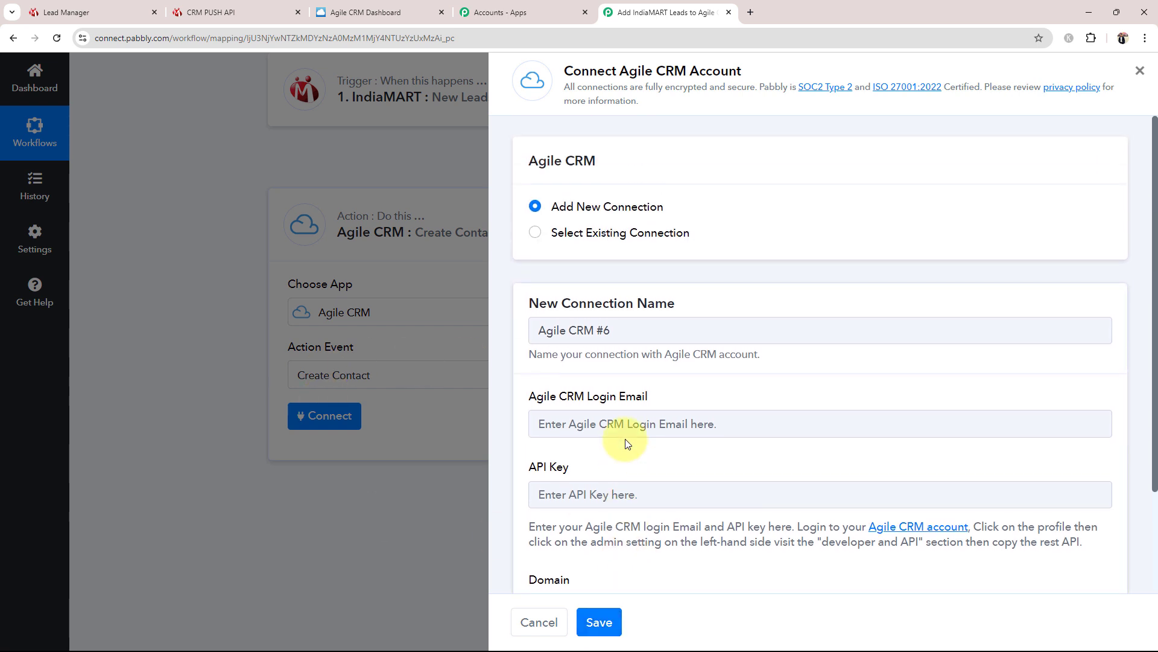
Step: Select the existing Agile CRM #5 connection and save it
{"action": "left_click", "coordinate": [536, 233]}
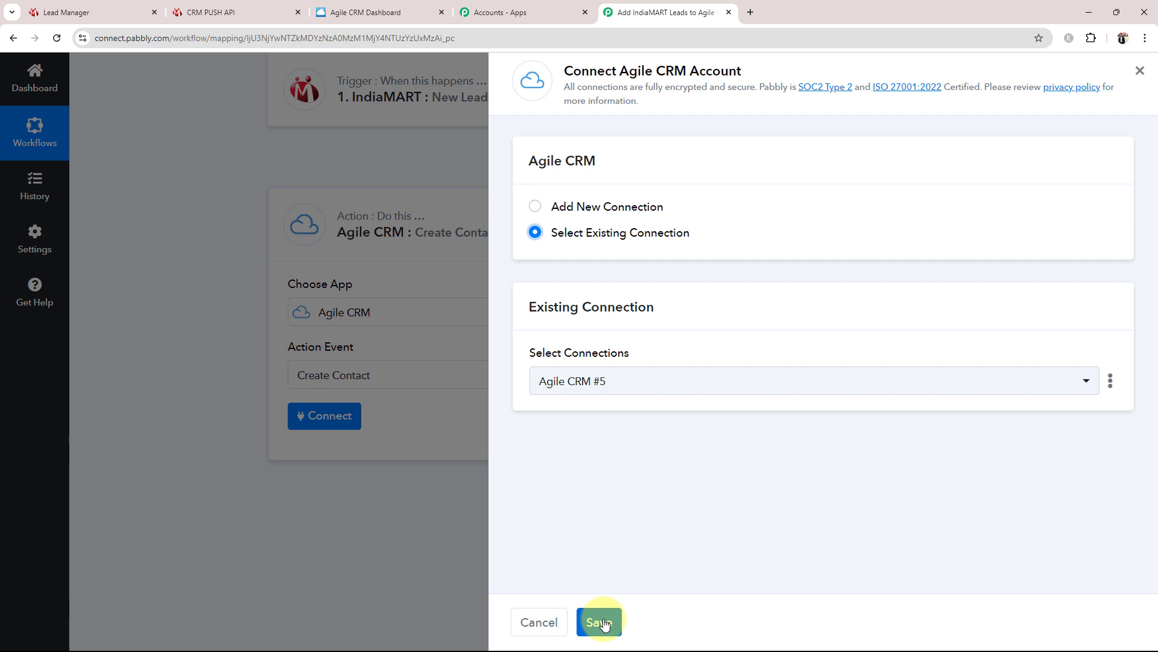
{"action": "left_click", "coordinate": [603, 622]}
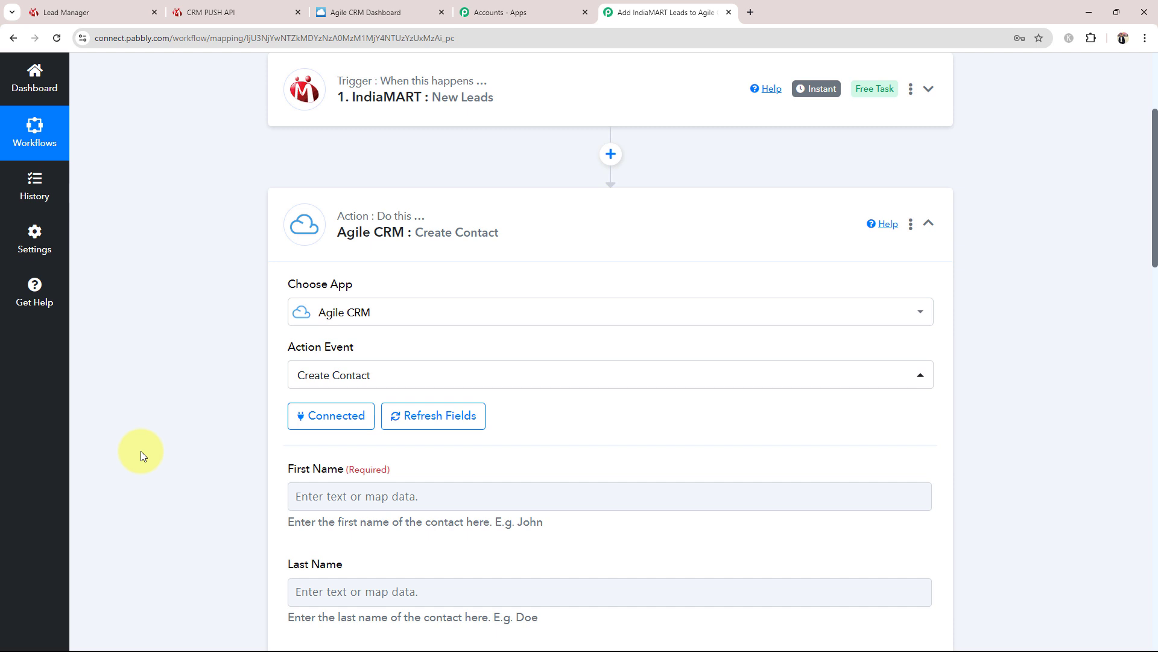
Step: Review the Create Contact fields and open the IndiaMART lead data list for First Name
{"action": "scroll", "coordinate": [140, 456], "scroll_direction": "down", "scroll_amount": 4}
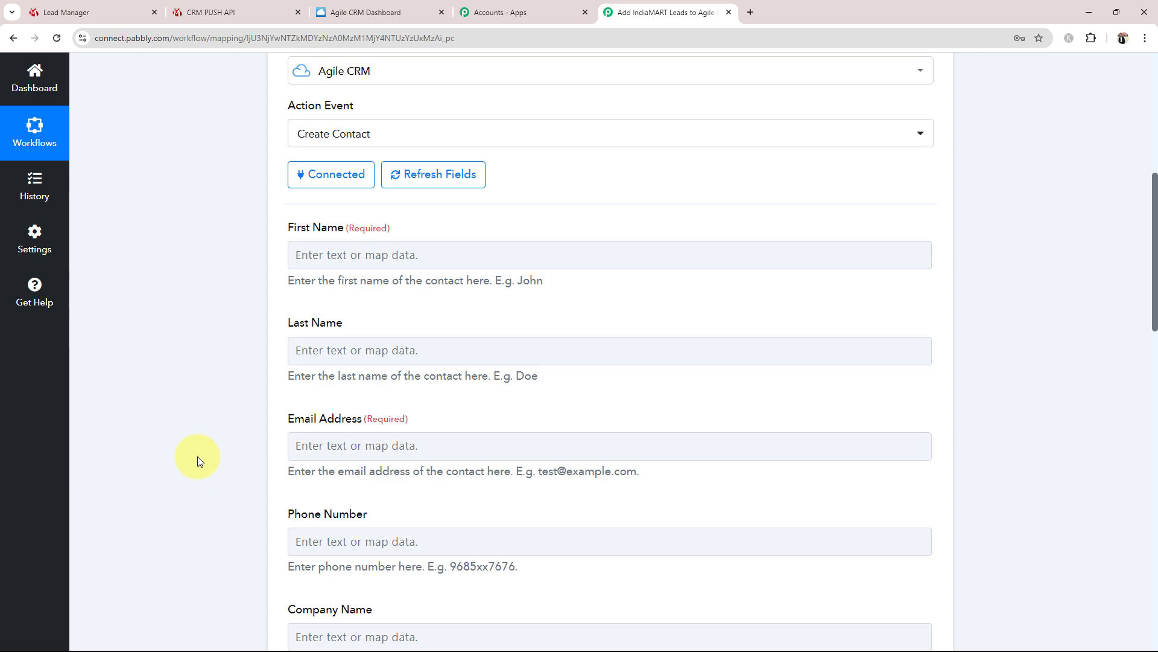
{"action": "scroll", "coordinate": [197, 456], "scroll_direction": "up", "scroll_amount": 7}
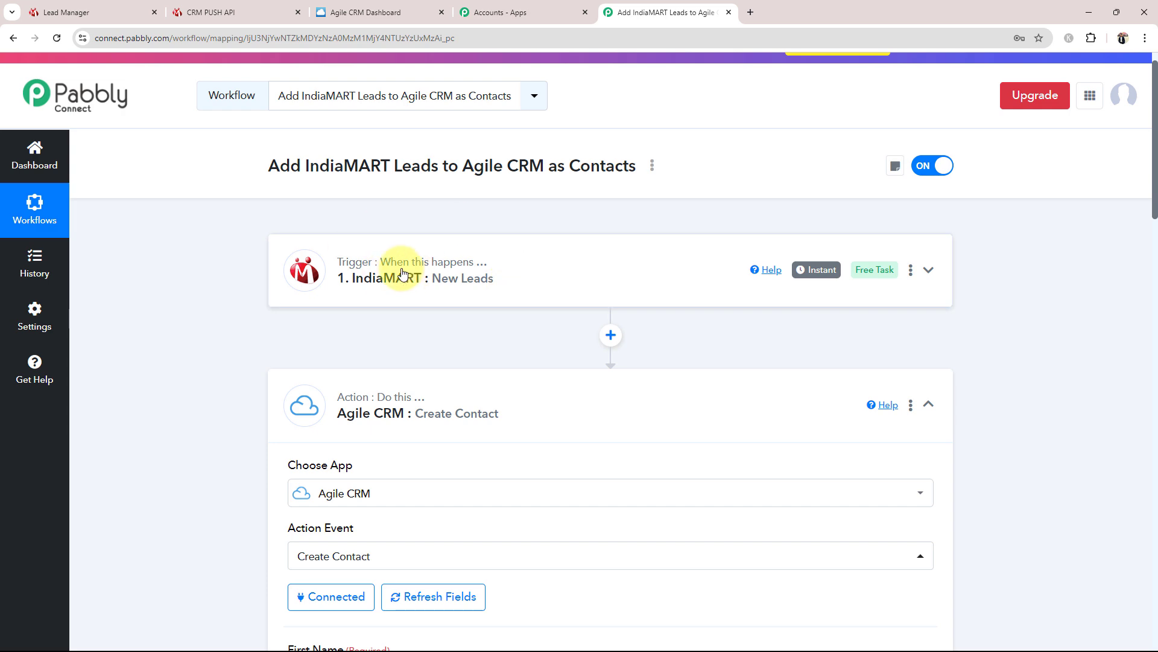
{"action": "scroll", "coordinate": [262, 347], "scroll_direction": "down", "scroll_amount": 8}
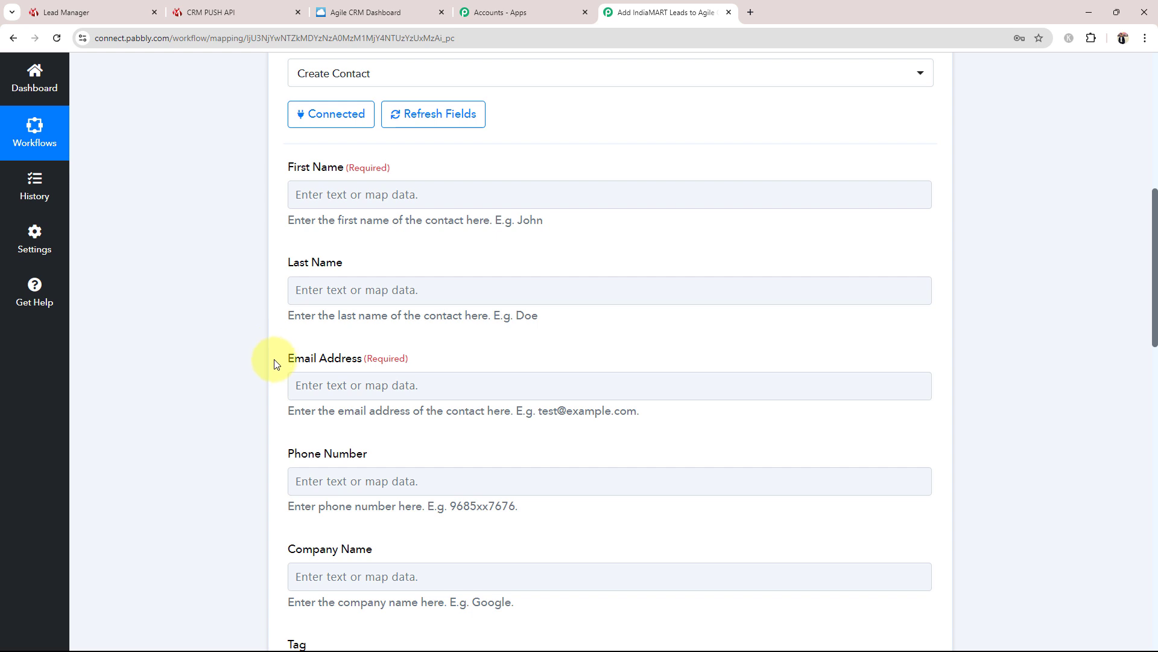
{"action": "scroll", "coordinate": [278, 350], "scroll_direction": "down", "scroll_amount": 1}
{"action": "left_click", "coordinate": [339, 127]}
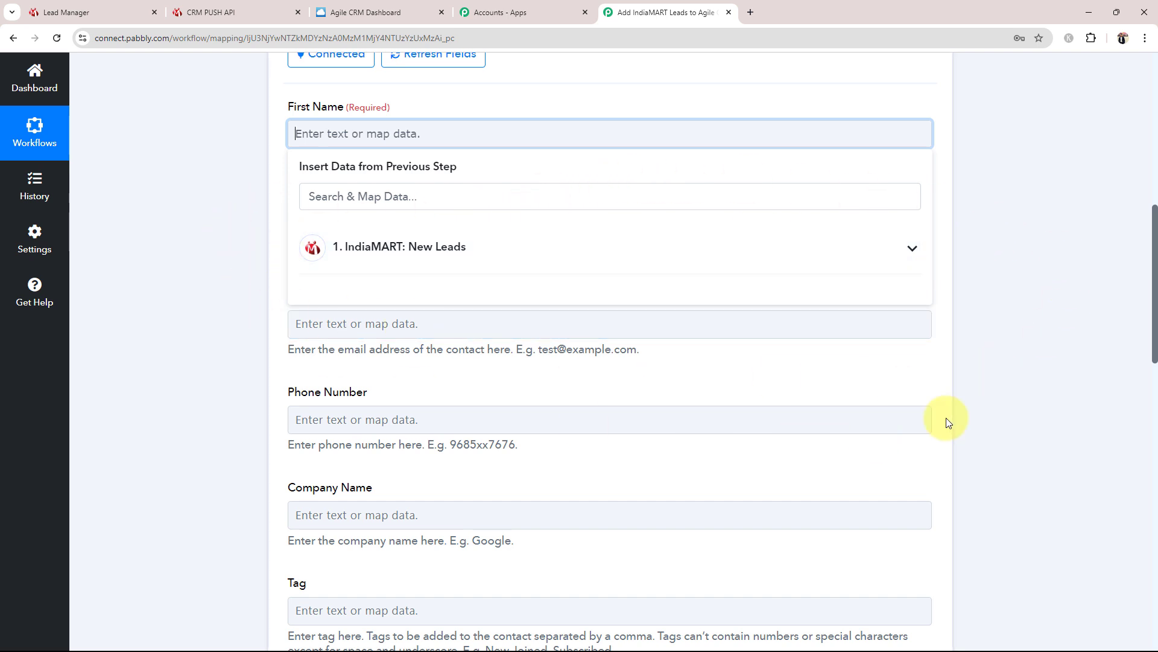
Step: Map the IndiaMART sender name into First Name, then move to the Last Name field
{"action": "left_click", "coordinate": [340, 199]}
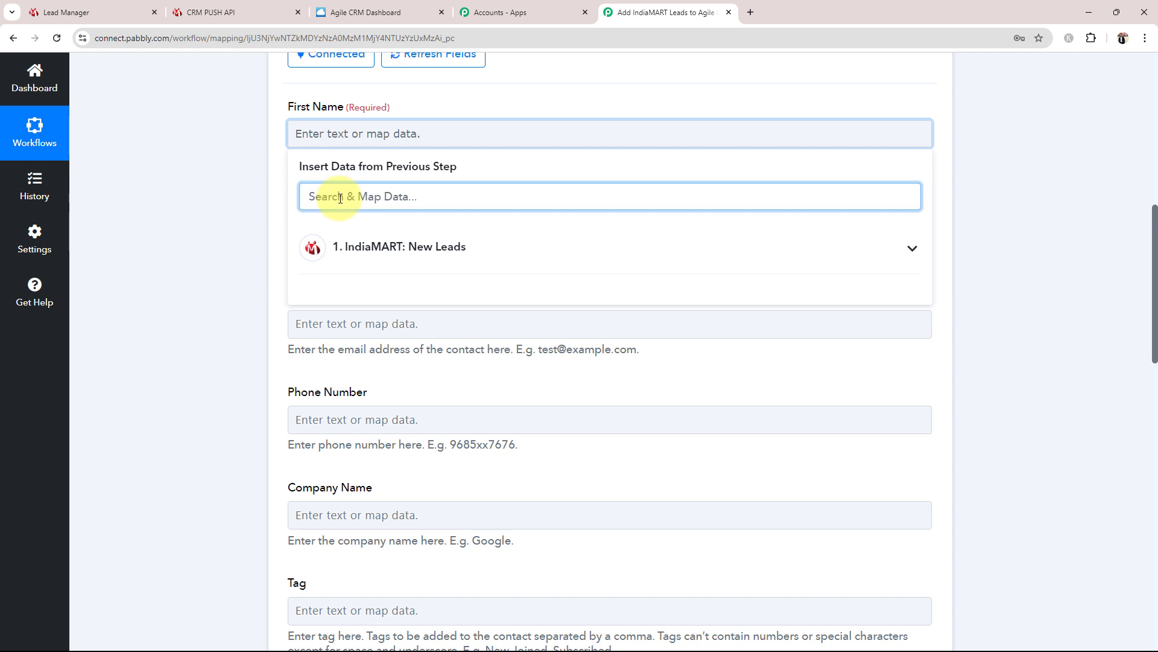
{"action": "type", "text": "nae"}
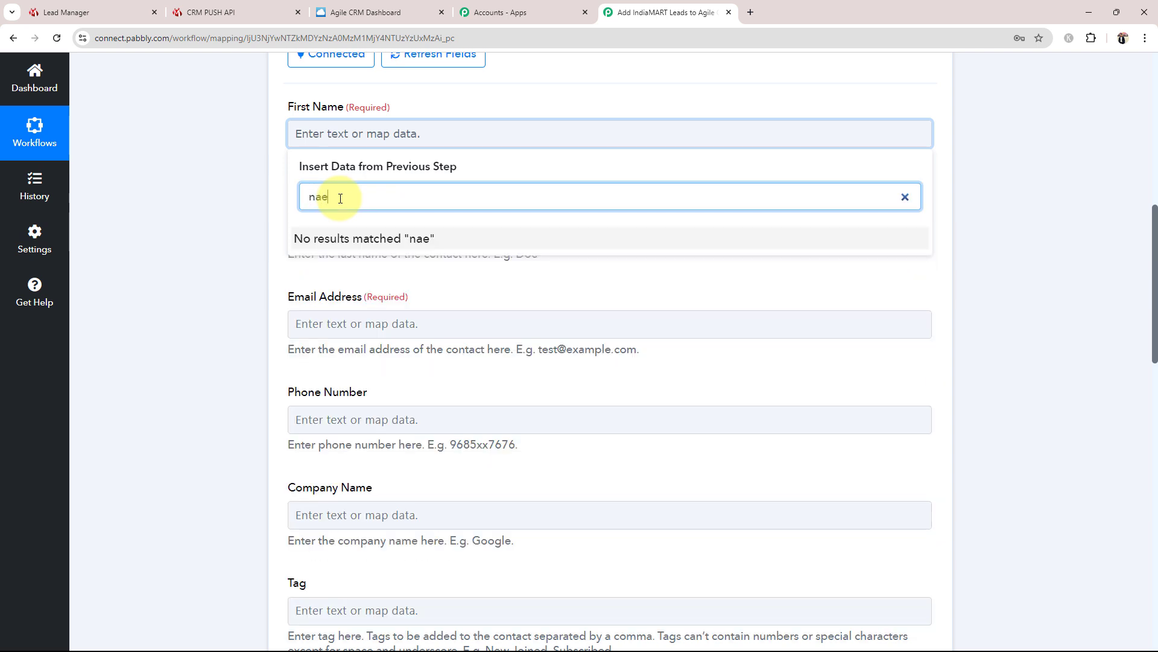
{"action": "key", "text": "BackSpace"}
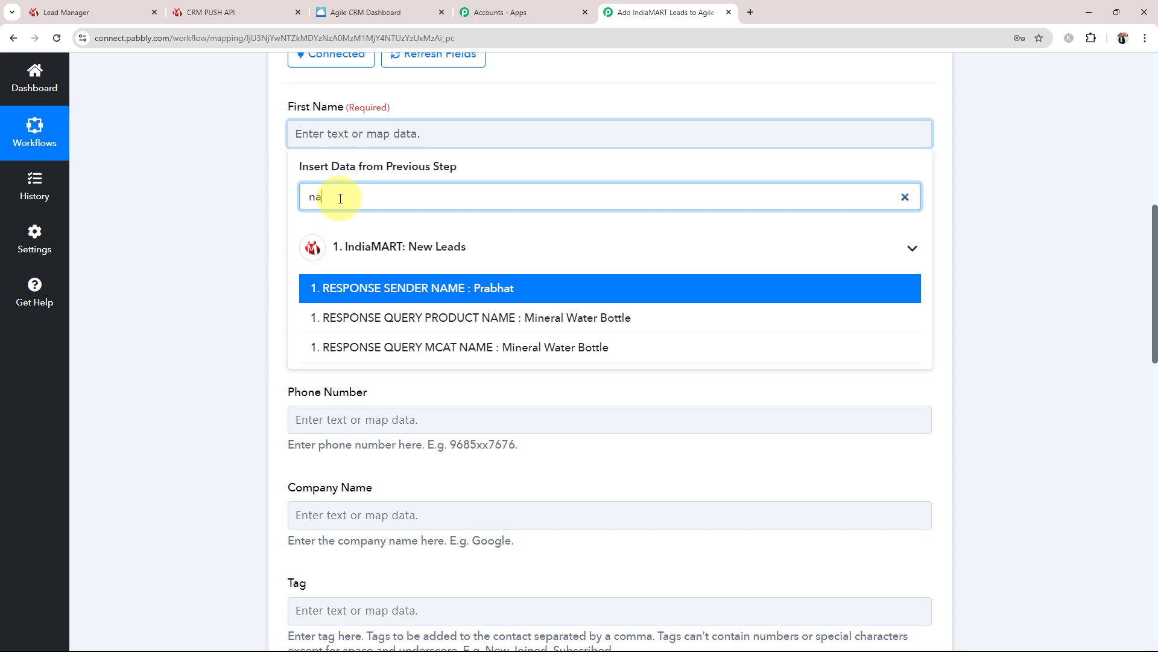
{"action": "left_click", "coordinate": [331, 284]}
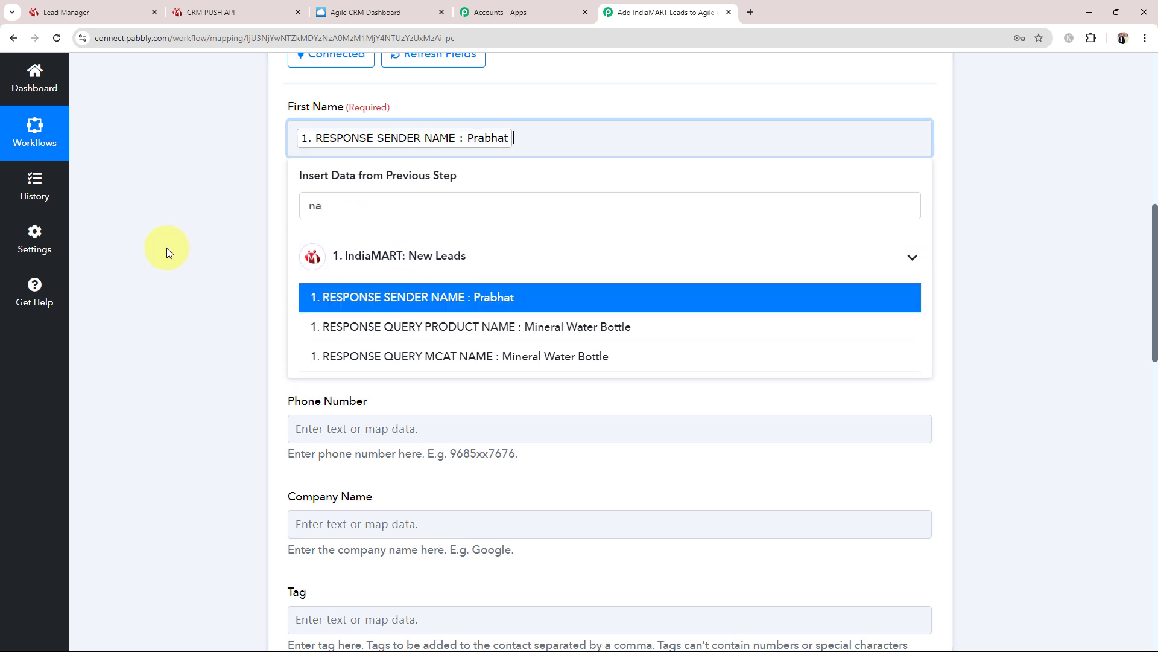
{"action": "left_click", "coordinate": [167, 247]}
{"action": "left_click", "coordinate": [332, 244]}
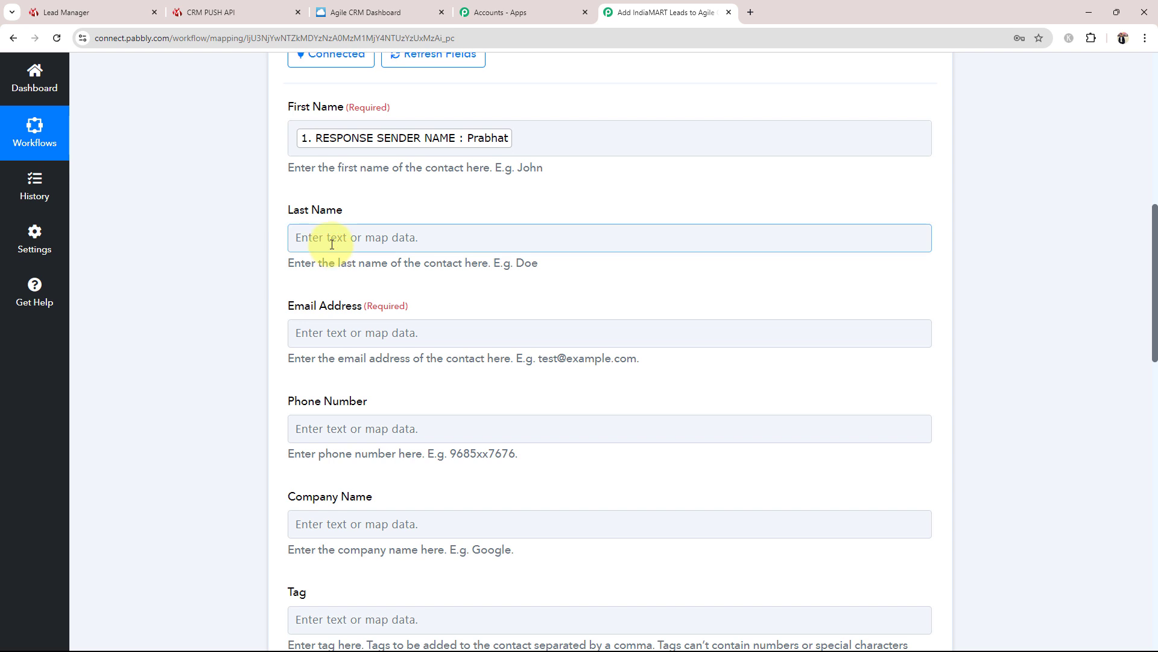
{"action": "left_click", "coordinate": [240, 205]}
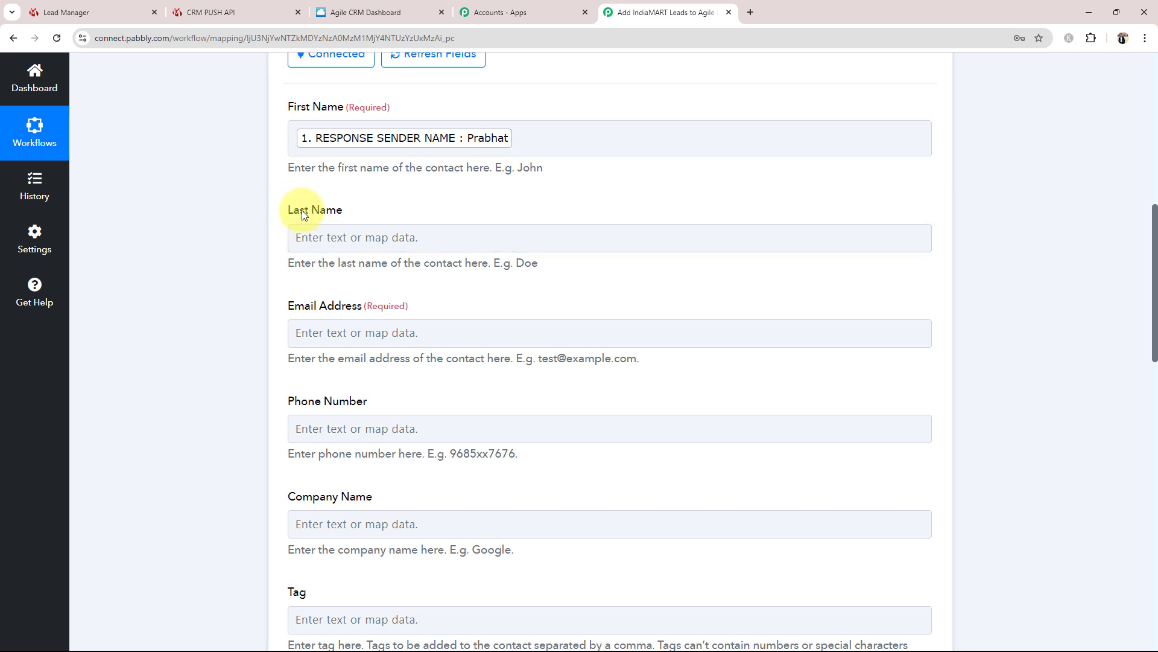
{"action": "left_click_drag", "start_coordinate": [288, 207], "coordinate": [362, 218]}
{"action": "left_click", "coordinate": [258, 238]}
{"action": "left_click", "coordinate": [320, 237]}
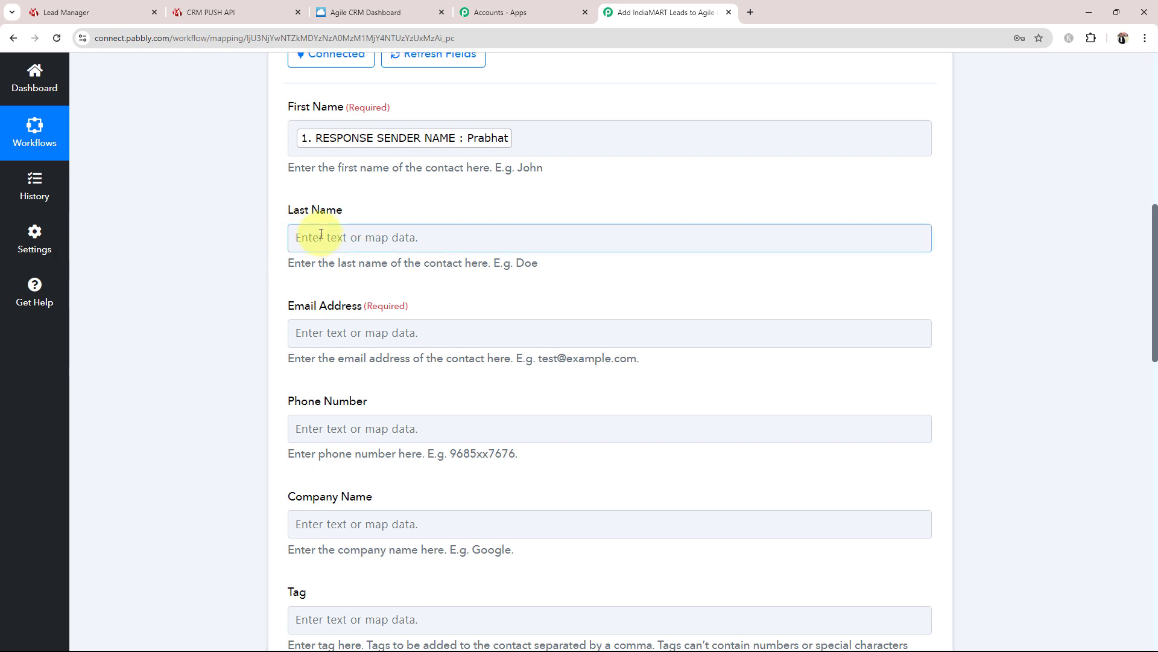
{"action": "scroll", "coordinate": [224, 325], "scroll_direction": "down", "scroll_amount": 4}
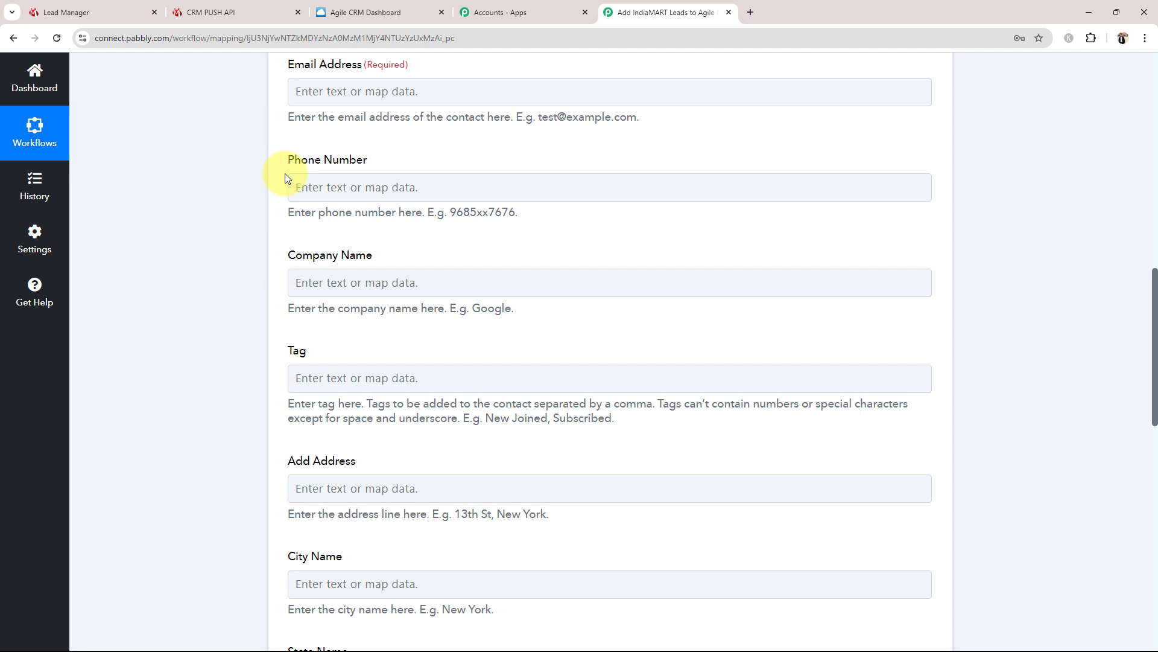
Step: Map the sender email into Email Address and the main sender phone into Phone Number
{"action": "left_click", "coordinate": [318, 94]}
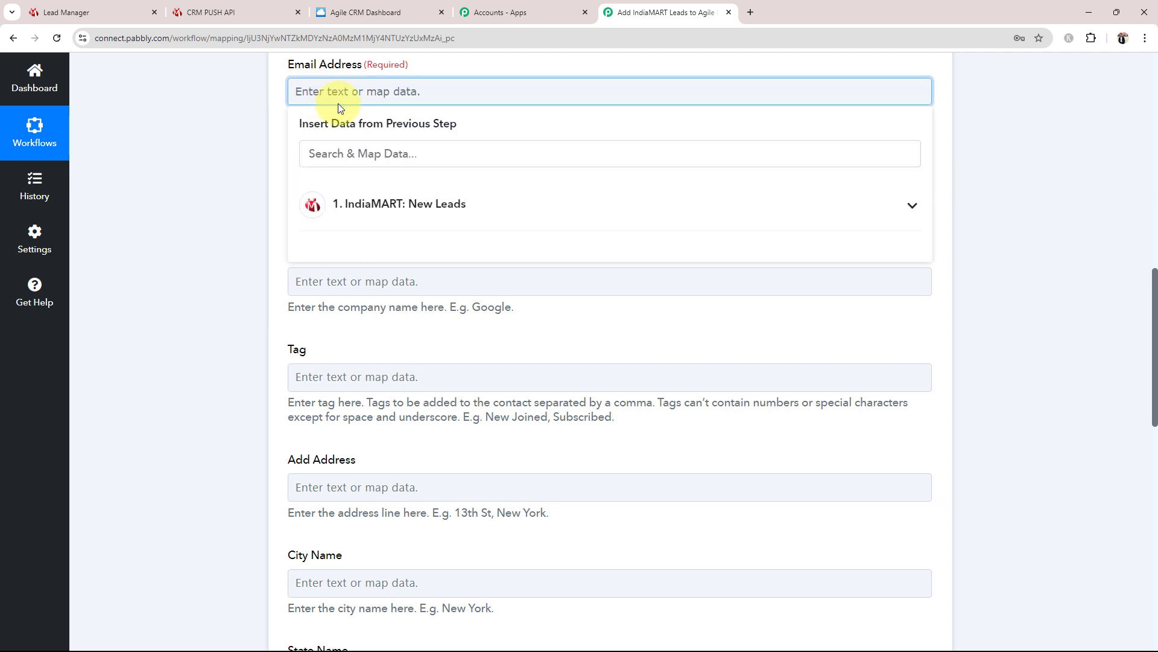
{"action": "left_click", "coordinate": [351, 158]}
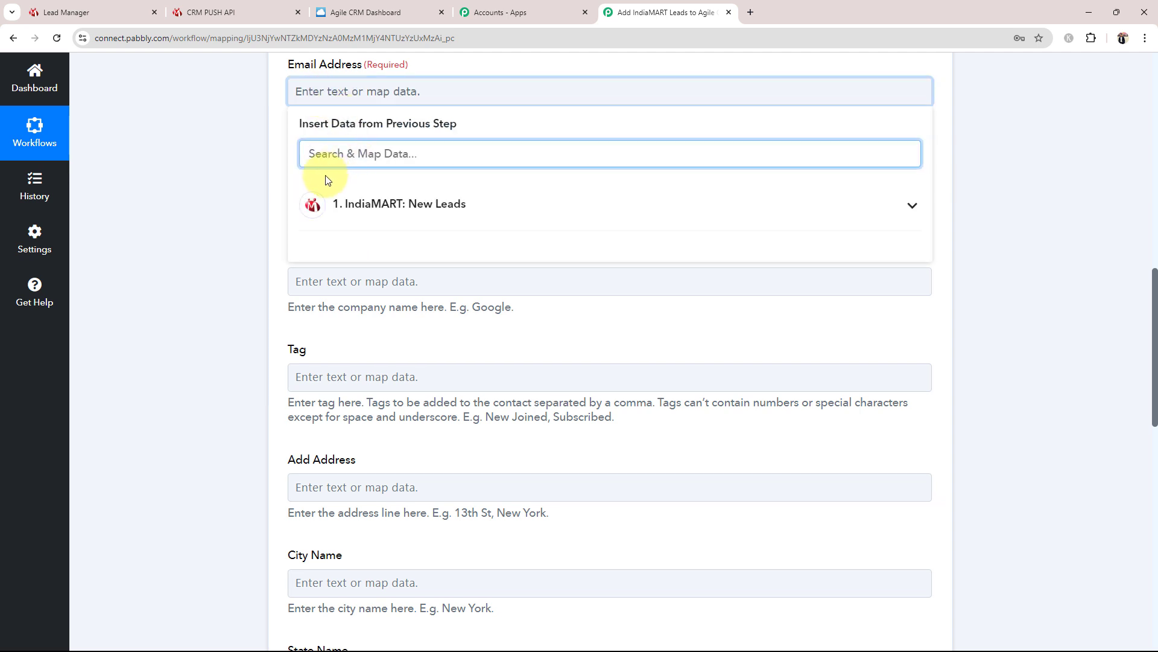
{"action": "type", "text": "email"}
{"action": "left_click", "coordinate": [452, 266]}
{"action": "left_click", "coordinate": [178, 288]}
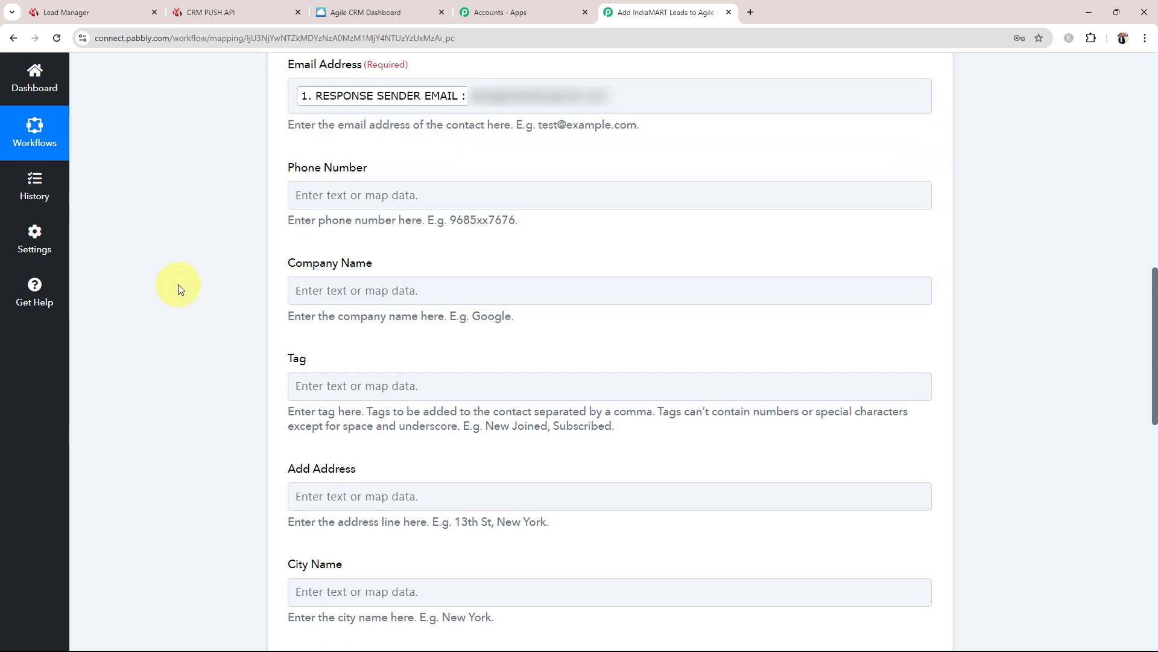
{"action": "left_click", "coordinate": [320, 195]}
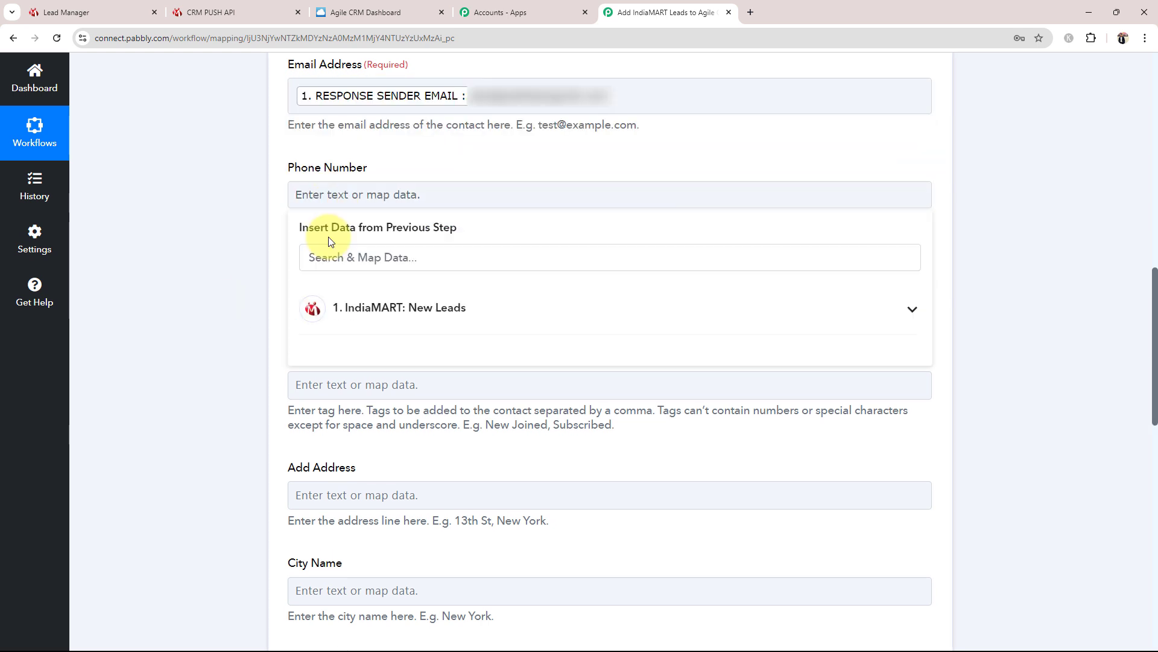
{"action": "left_click", "coordinate": [326, 258]}
{"action": "type", "text": "phon"}
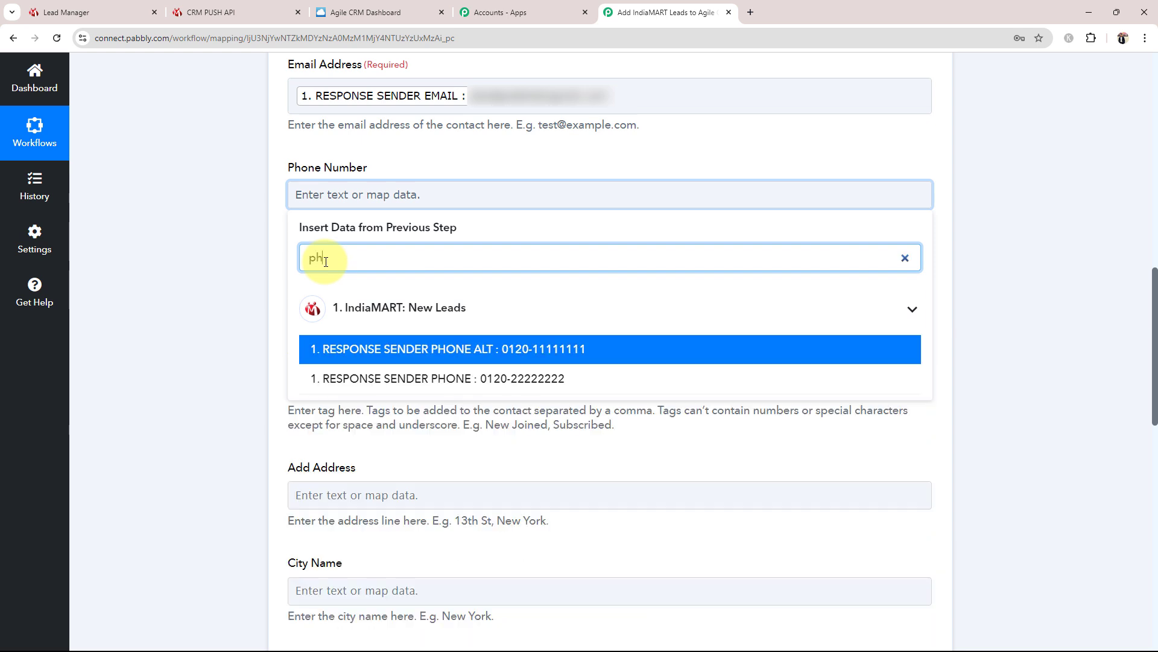
{"action": "left_click", "coordinate": [374, 378]}
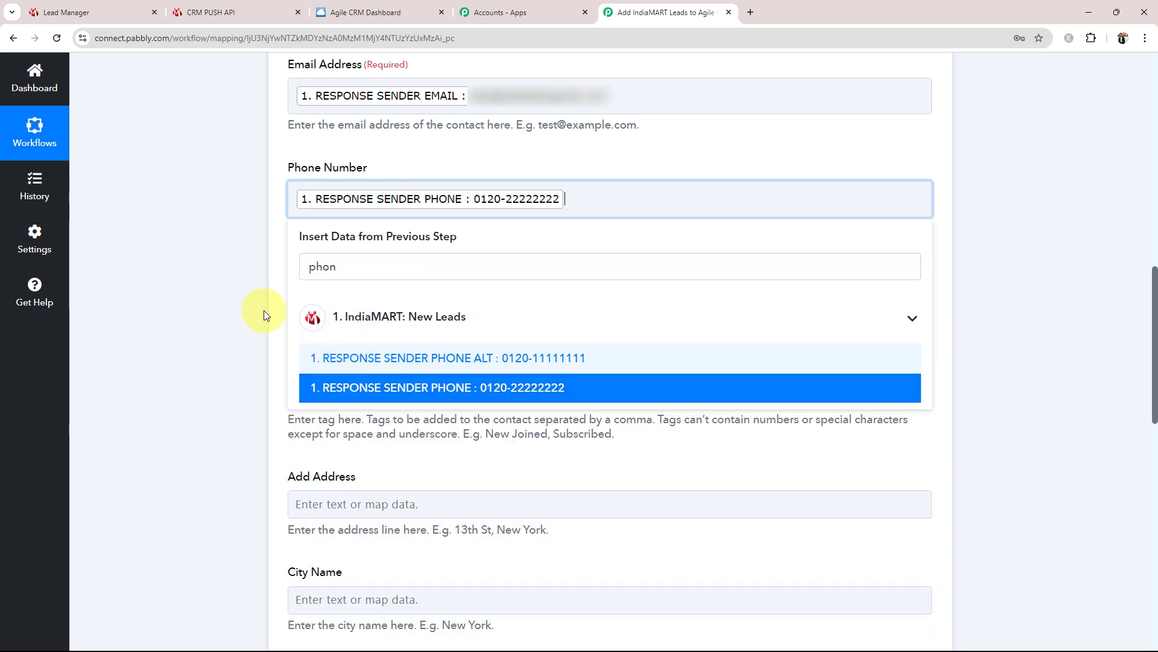
{"action": "left_click", "coordinate": [228, 303]}
Step: Map the sender company into Company Name
{"action": "left_click", "coordinate": [299, 300]}
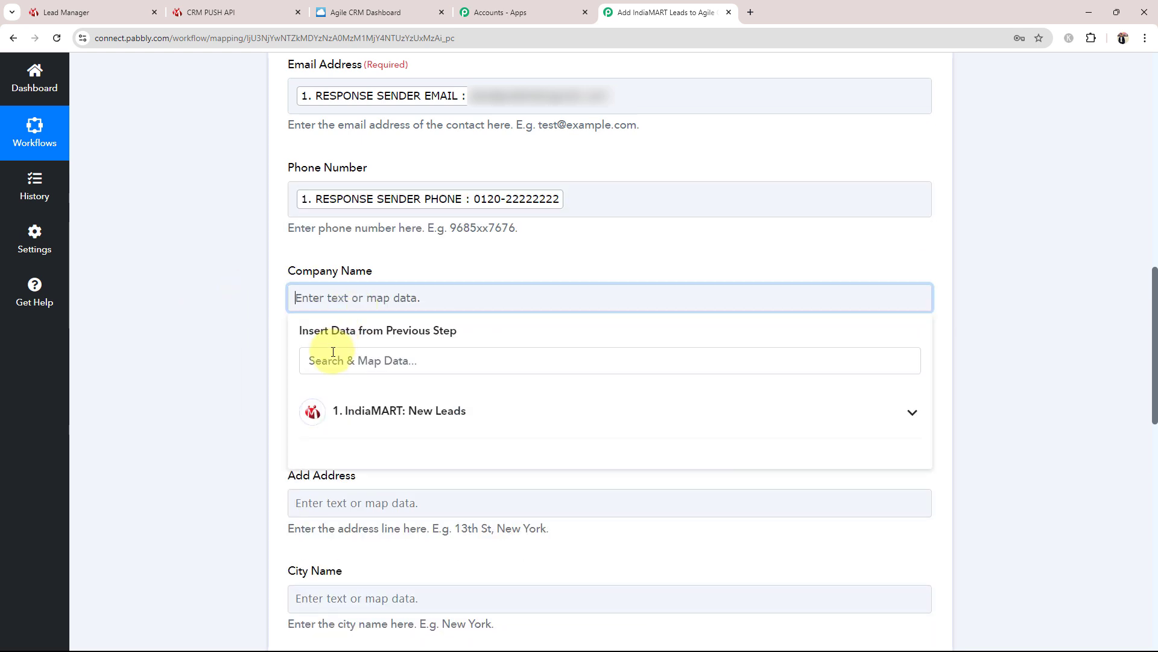
{"action": "left_click", "coordinate": [328, 349]}
{"action": "type", "text": "compa"}
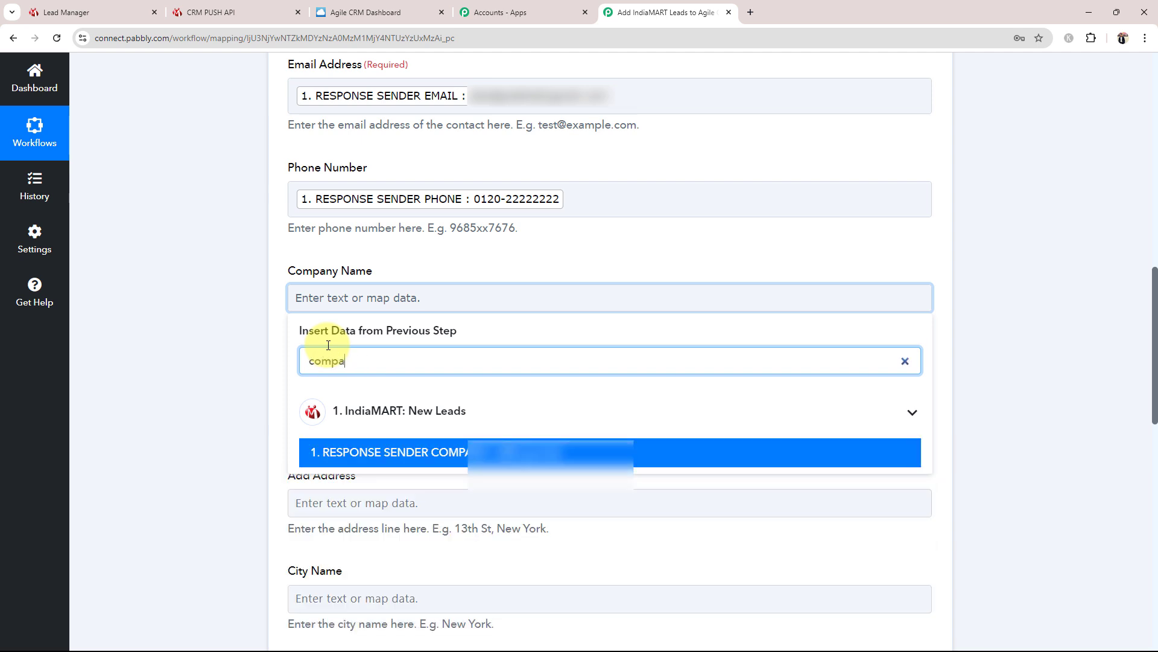
{"action": "left_click", "coordinate": [307, 450]}
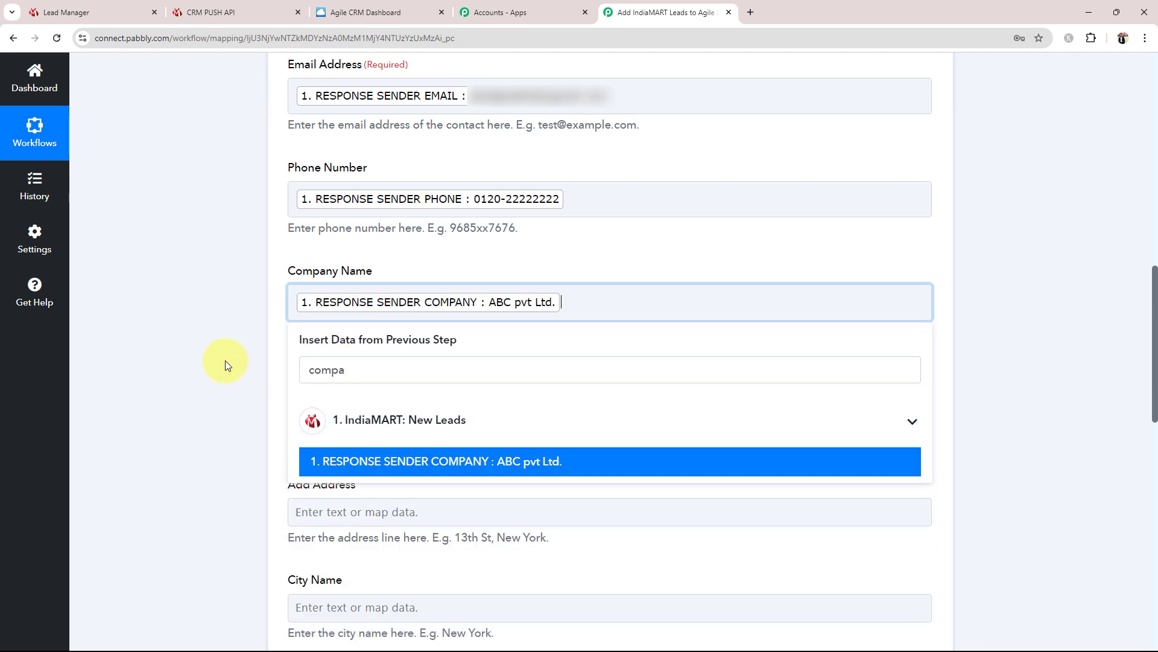
{"action": "left_click", "coordinate": [228, 362]}
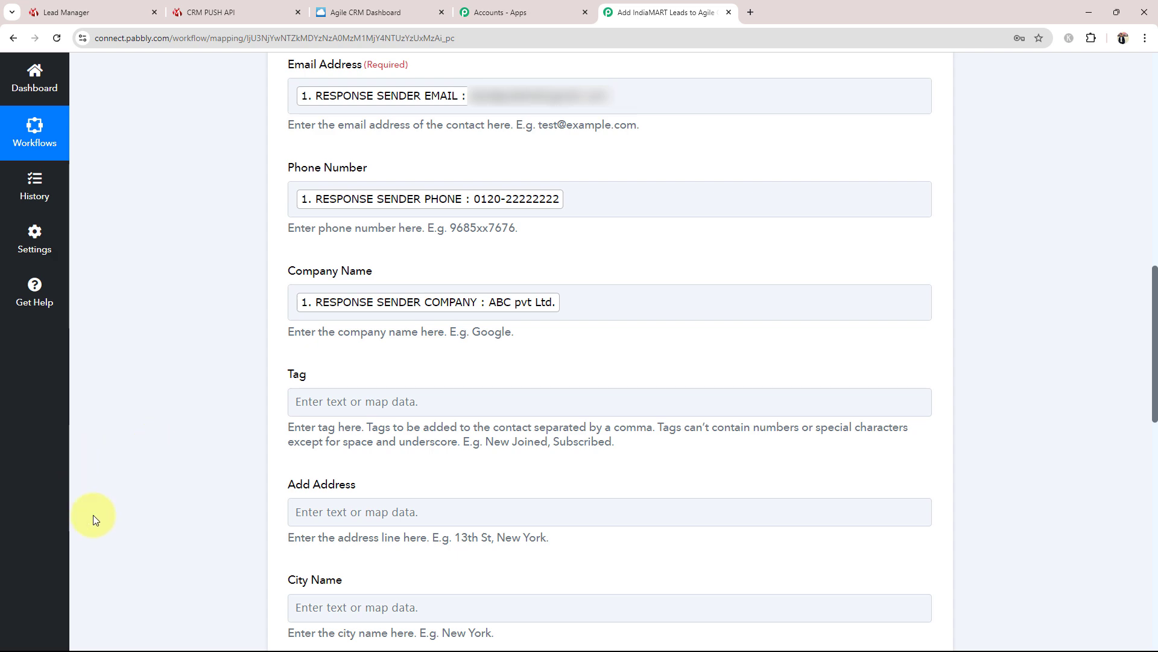
{"action": "left_click", "coordinate": [307, 512]}
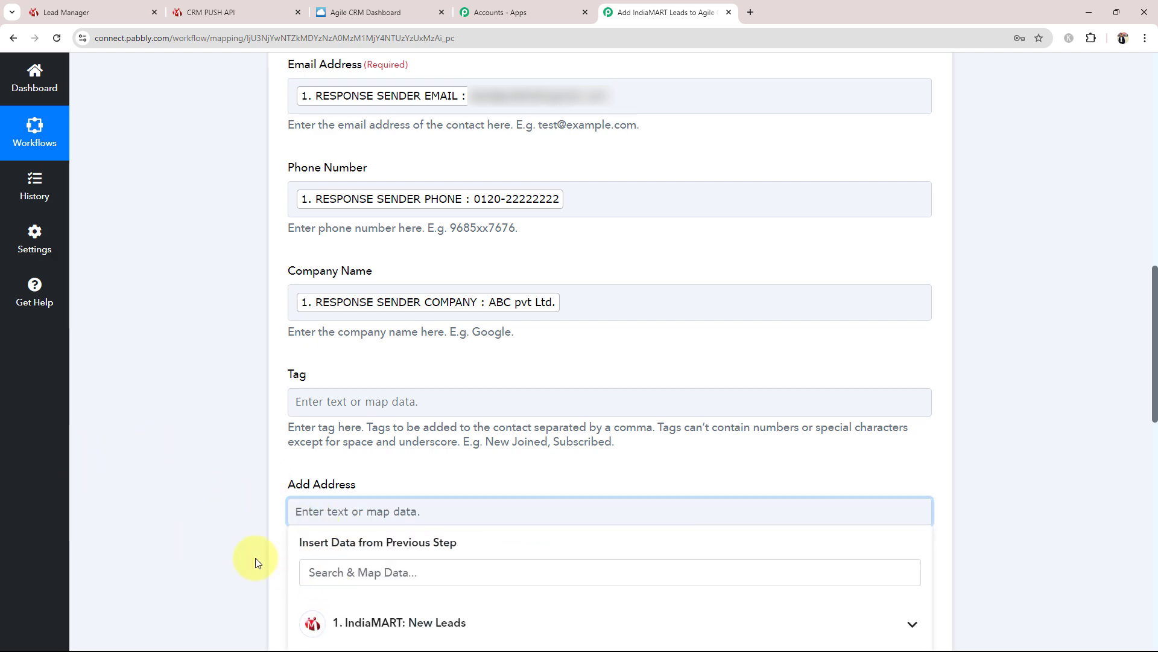
Step: Map the lead's sender address into Add Address
{"action": "left_click", "coordinate": [136, 453]}
{"action": "scroll", "coordinate": [142, 443], "scroll_direction": "down", "scroll_amount": 6}
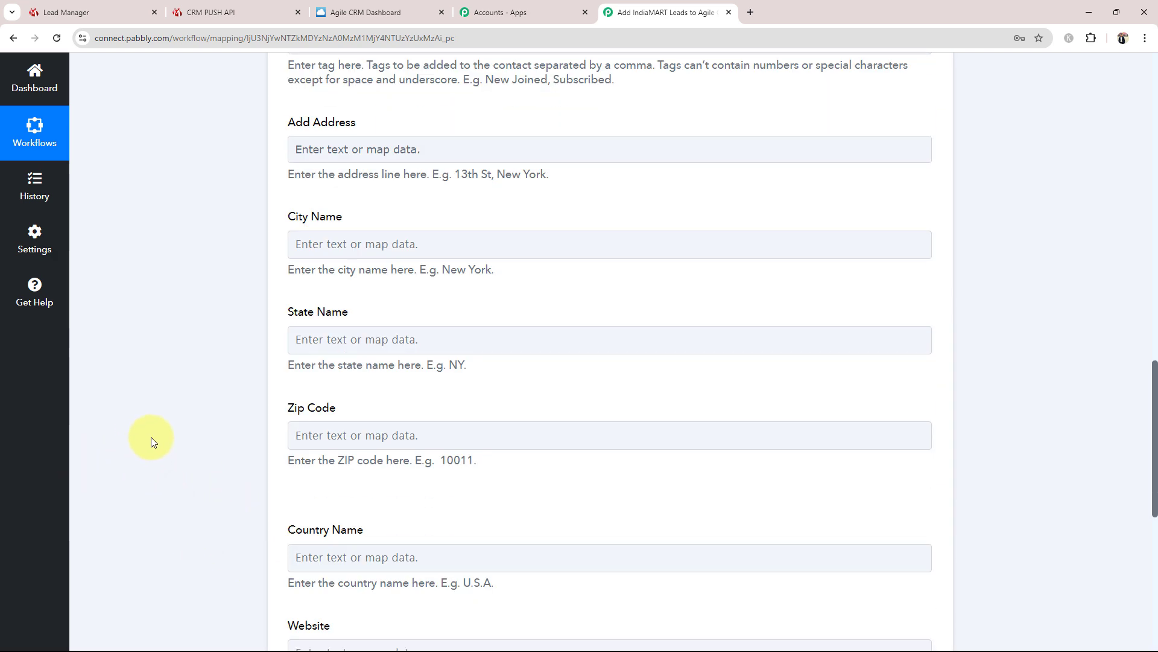
{"action": "left_click", "coordinate": [323, 158]}
{"action": "left_click", "coordinate": [345, 220]}
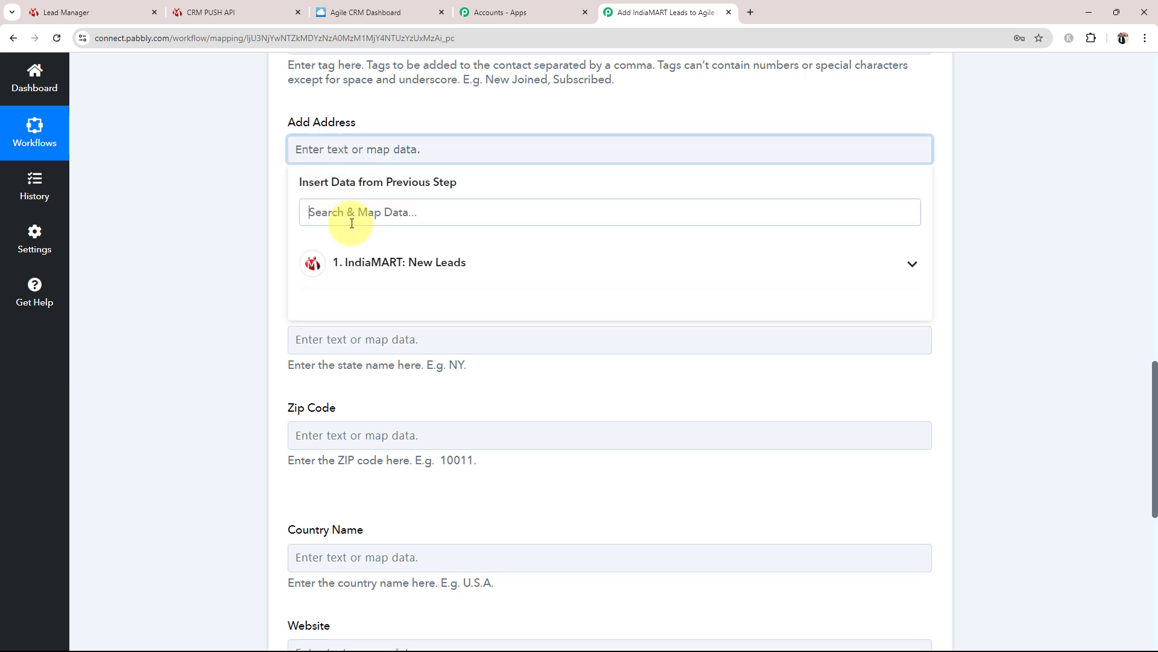
{"action": "type", "text": "add"}
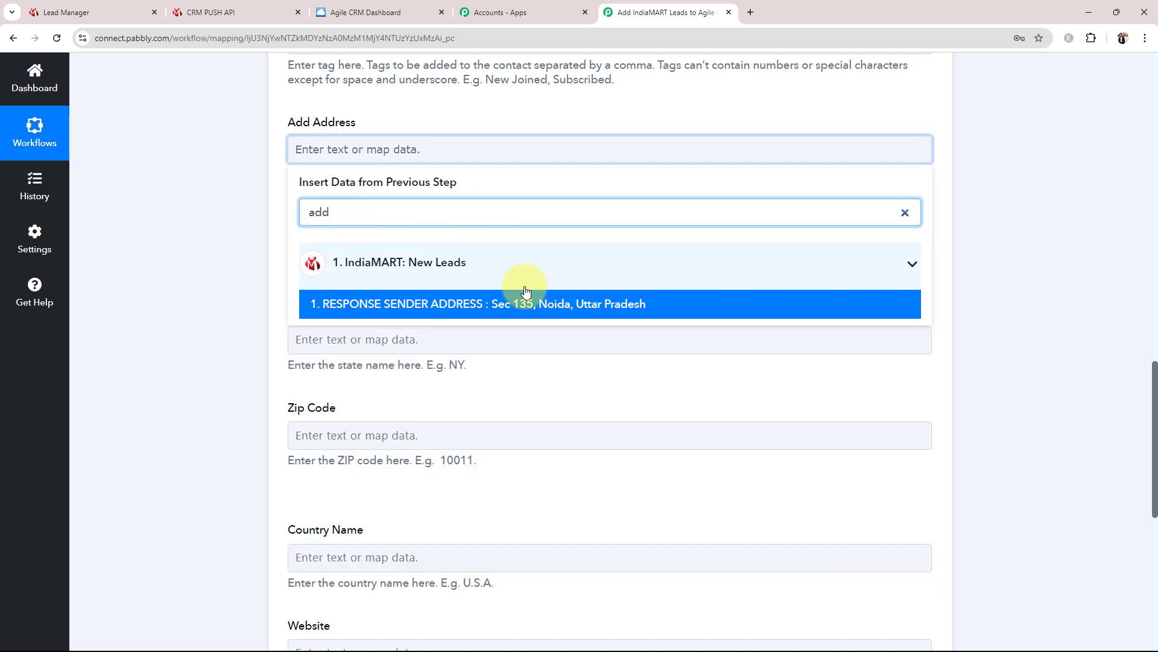
{"action": "left_click", "coordinate": [526, 300]}
{"action": "left_click", "coordinate": [147, 193]}
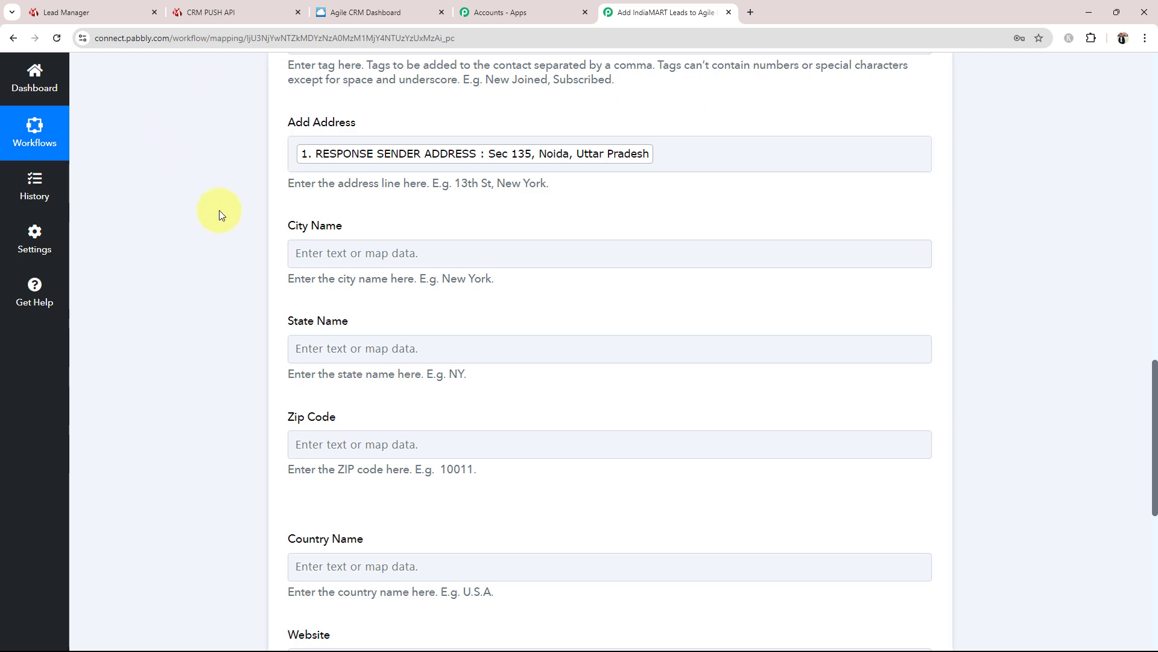
Step: Map the sender city into City Name and the sender state into State Name
{"action": "left_click", "coordinate": [414, 258]}
{"action": "left_click", "coordinate": [365, 325]}
{"action": "type", "text": "c"}
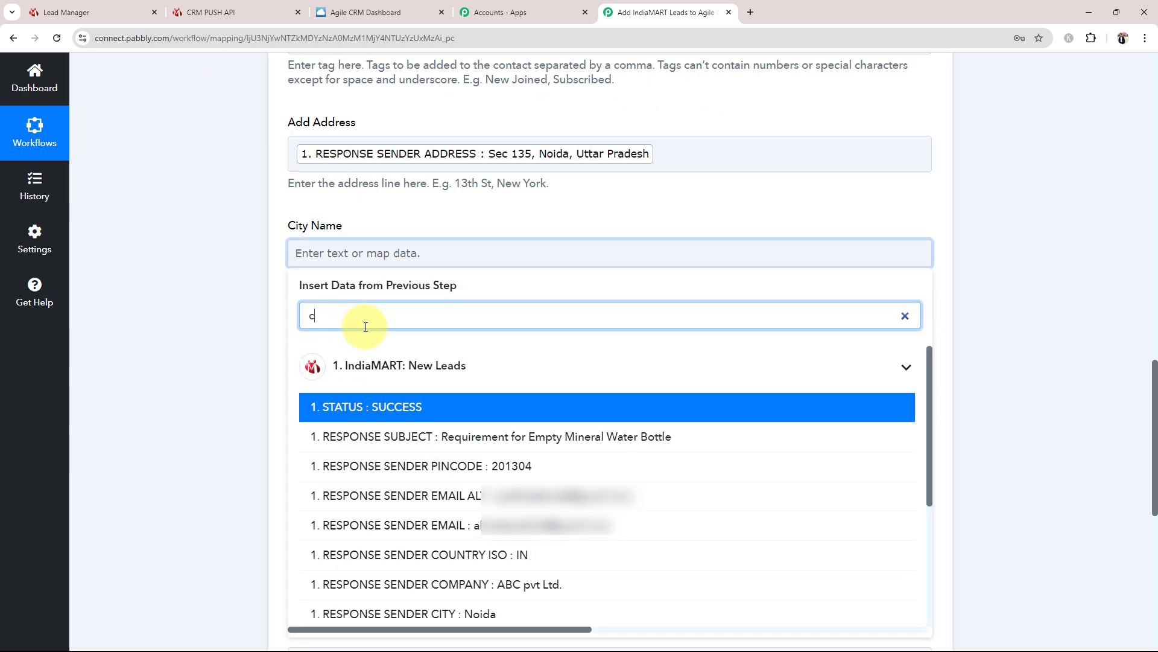
{"action": "type", "text": "ity"}
{"action": "left_click", "coordinate": [362, 406]}
{"action": "left_click", "coordinate": [188, 336]}
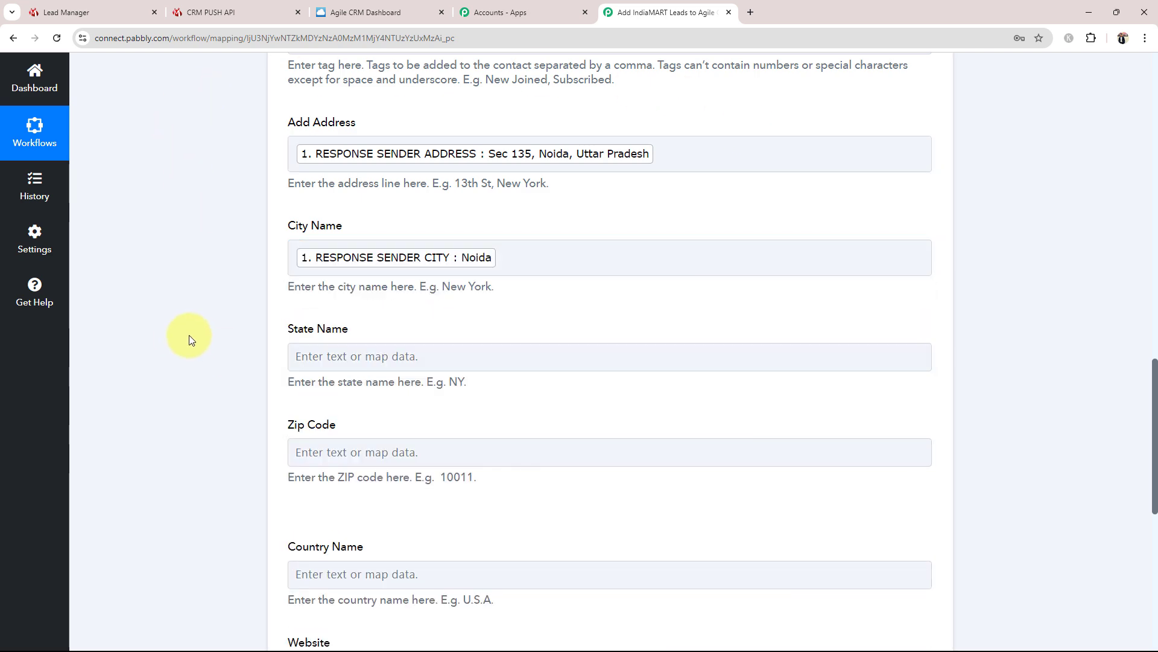
{"action": "scroll", "coordinate": [310, 180], "scroll_direction": "down", "scroll_amount": 3}
{"action": "left_click", "coordinate": [310, 180]}
{"action": "left_click", "coordinate": [319, 247]}
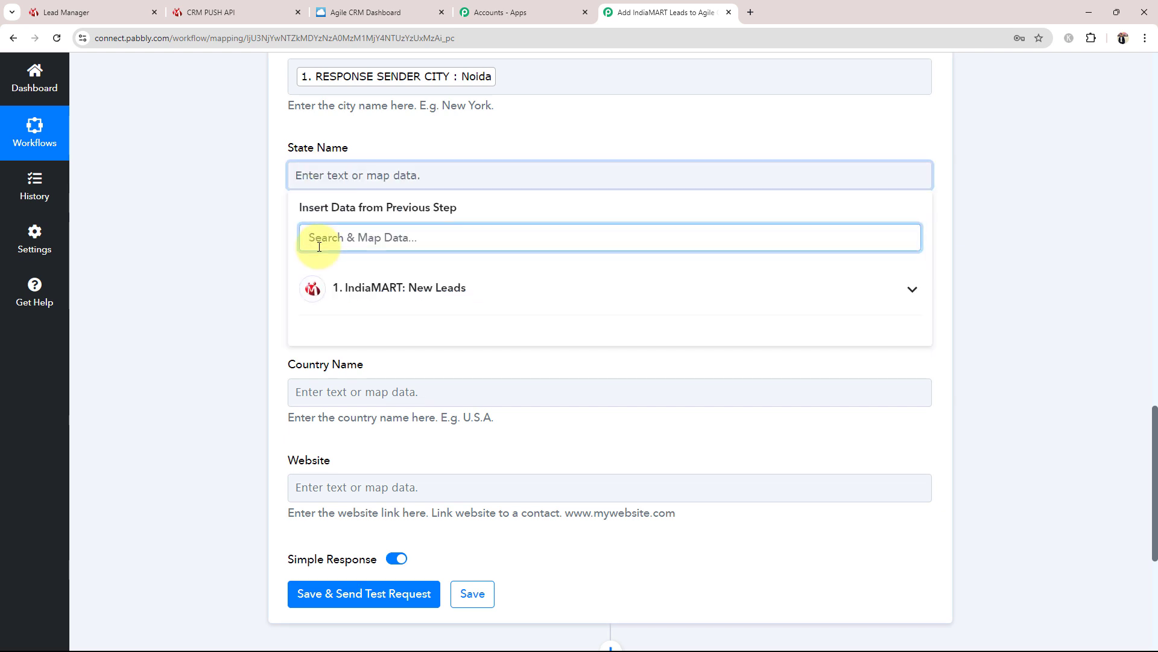
{"action": "type", "text": "state"}
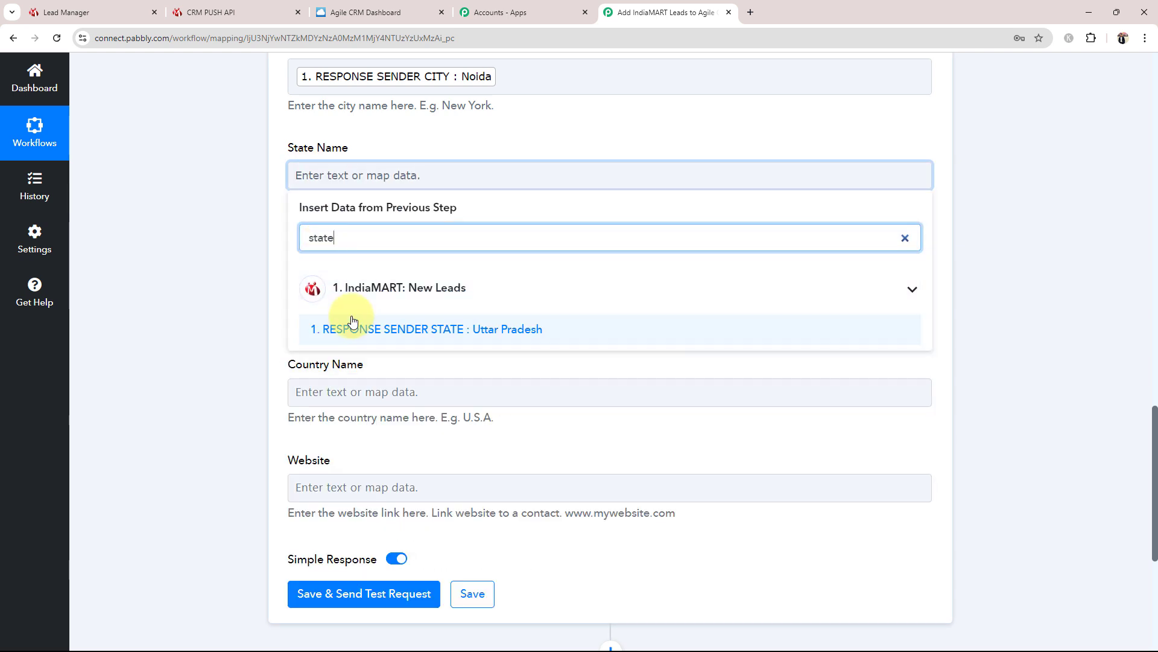
{"action": "left_click", "coordinate": [336, 326]}
Step: Map the sender pincode into Zip Code
{"action": "scroll", "coordinate": [204, 276], "scroll_direction": "down", "scroll_amount": 1}
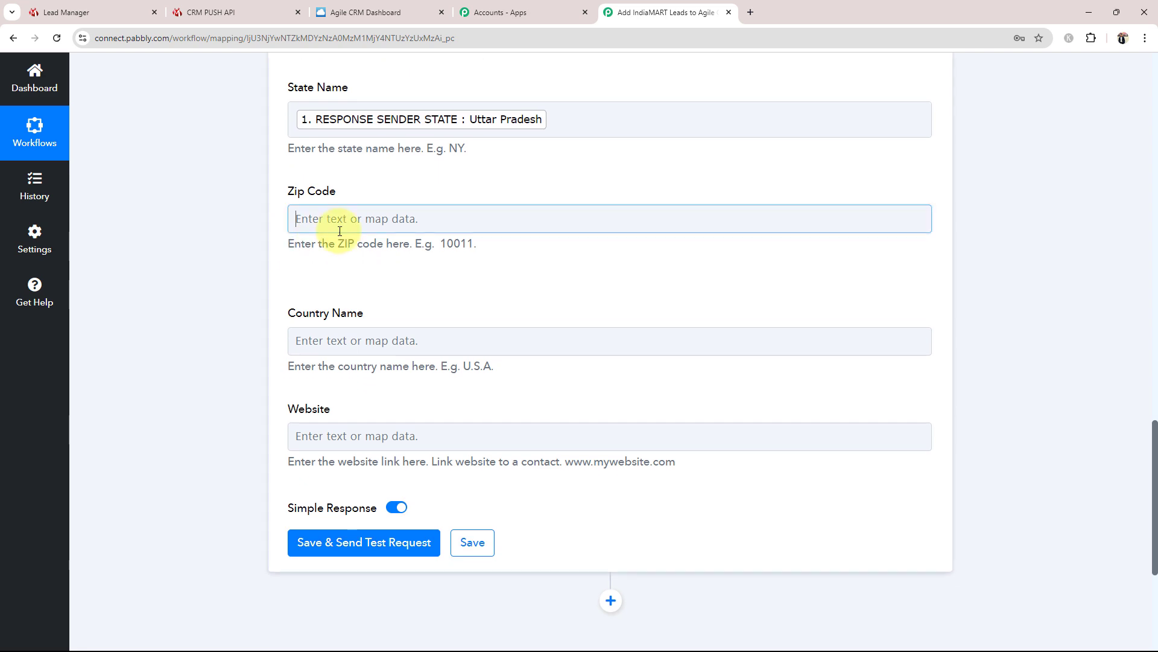
{"action": "left_click", "coordinate": [336, 227]}
{"action": "left_click", "coordinate": [374, 287]}
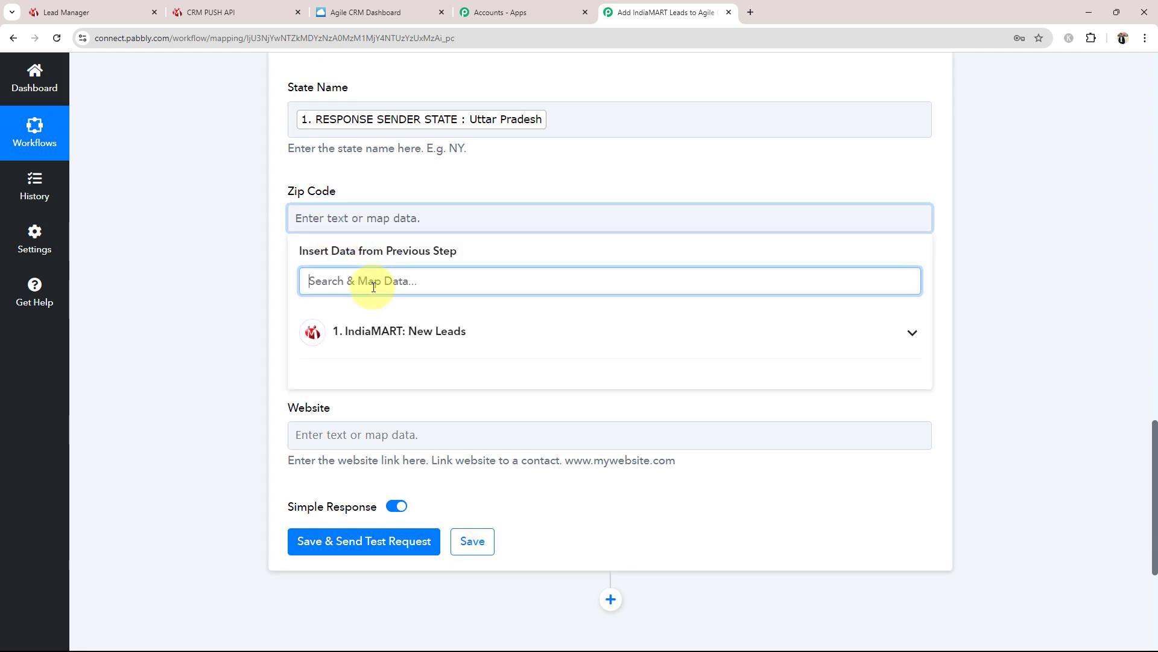
{"action": "type", "text": "zipco"}
{"action": "key", "text": "BackSpace"}
{"action": "key", "text": "BackSpace"}
{"action": "key", "text": "BackSpace"}
{"action": "key", "text": "BackSpace"}
{"action": "key", "text": "BackSpace"}
{"action": "type", "text": "pos"}
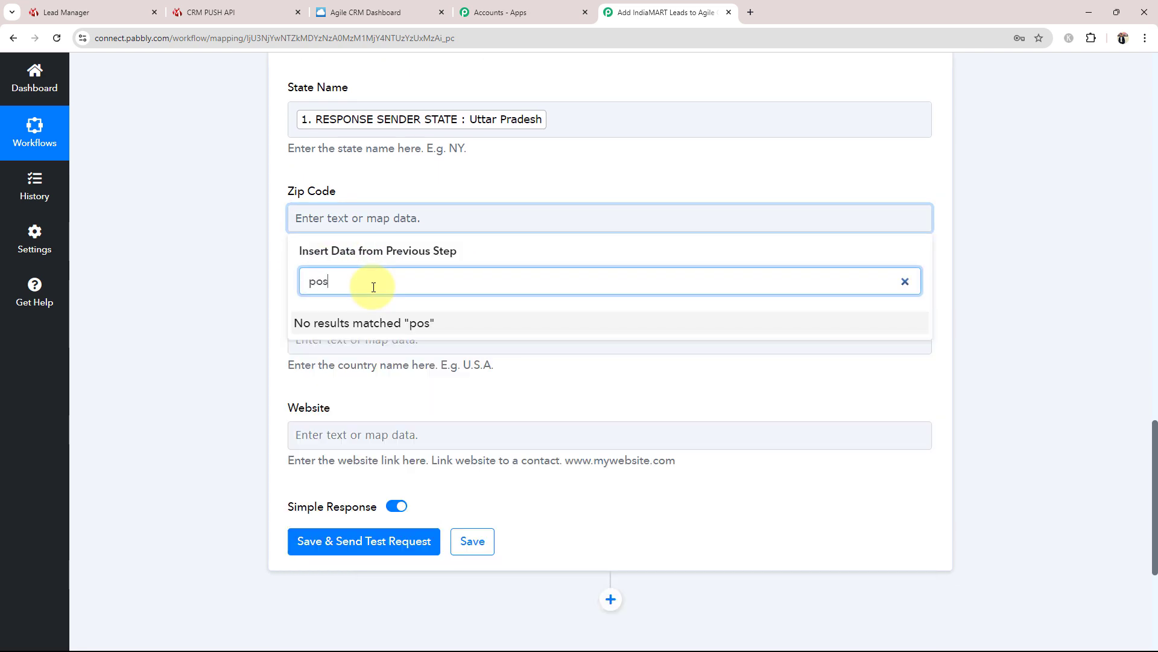
{"action": "key", "text": "BackSpace"}
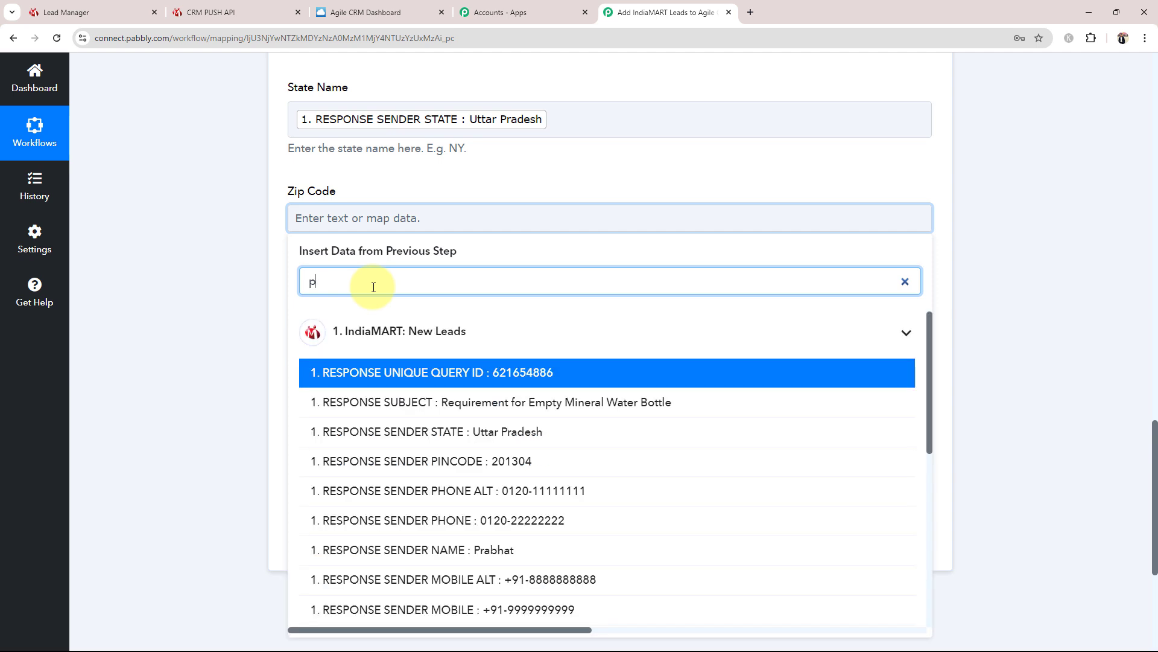
{"action": "left_click", "coordinate": [447, 461]}
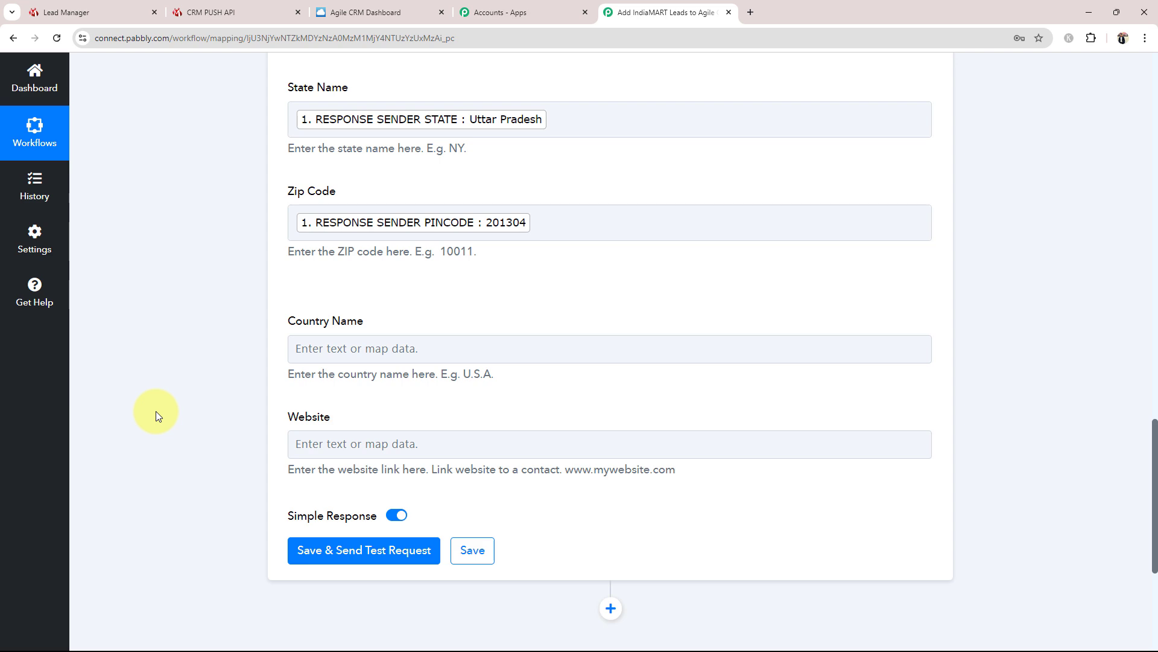
Step: Map the sender country ISO into Country Name
{"action": "scroll", "coordinate": [380, 205], "scroll_direction": "down", "scroll_amount": 2}
{"action": "left_click", "coordinate": [336, 228]}
{"action": "left_click", "coordinate": [336, 287]}
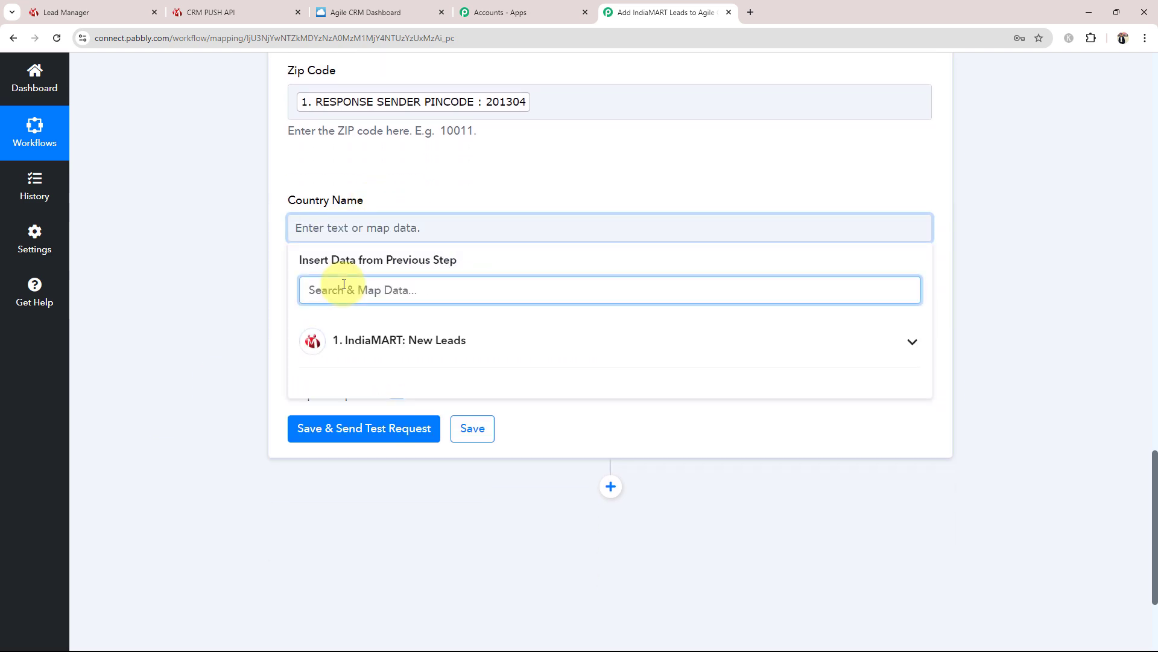
{"action": "type", "text": "india"}
{"action": "key", "text": "BackSpace"}
{"action": "key", "text": "BackSpace"}
{"action": "key", "text": "BackSpace"}
{"action": "key", "text": "BackSpace"}
{"action": "key", "text": "BackSpace"}
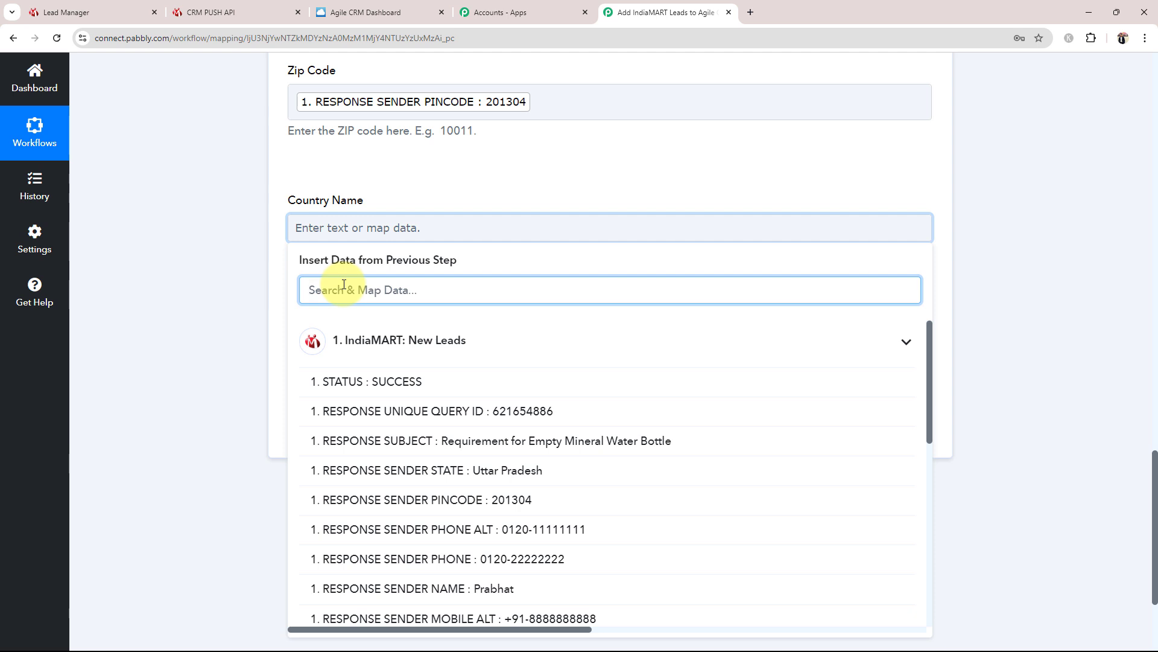
{"action": "type", "text": "coun"}
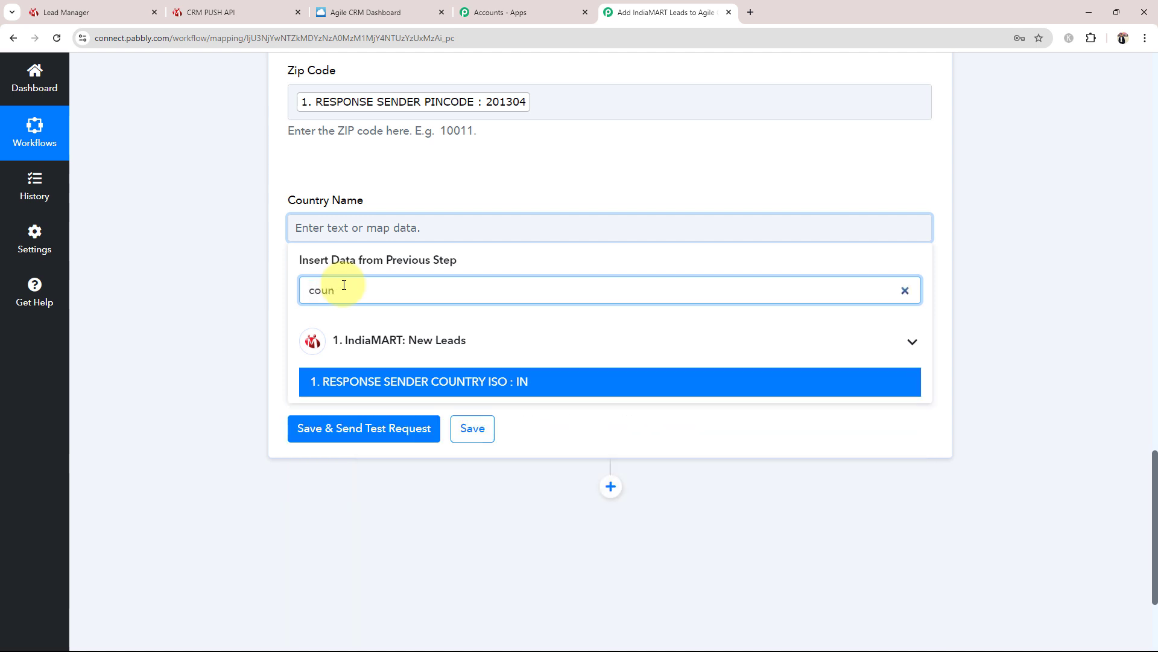
{"action": "left_click", "coordinate": [421, 391]}
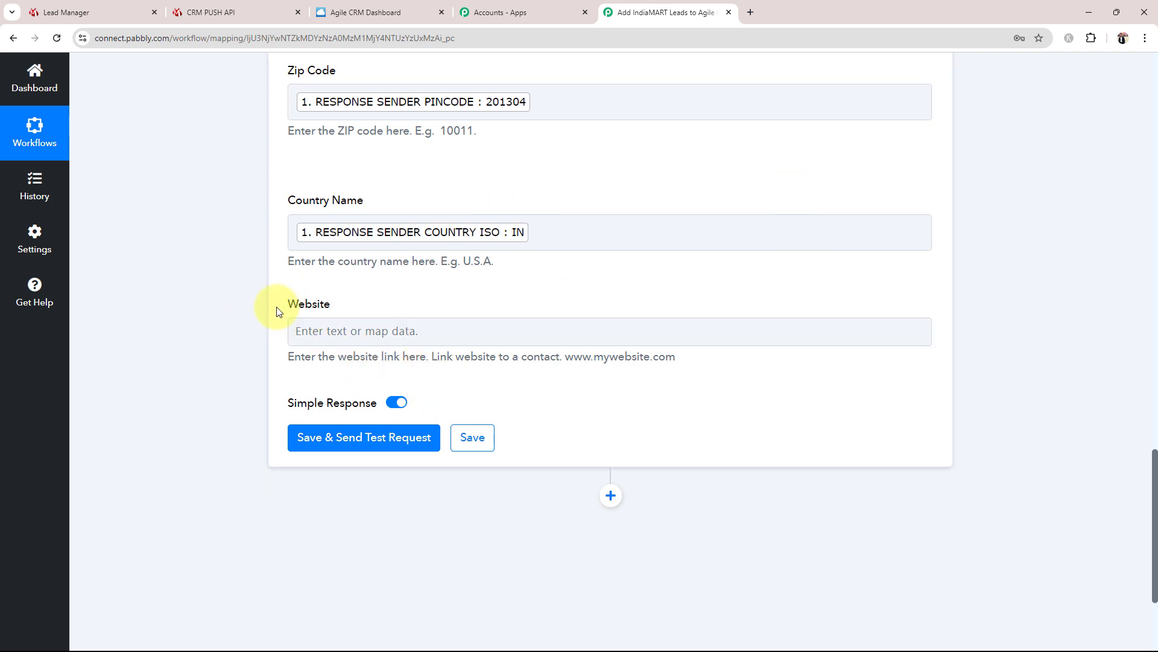
{"action": "left_click_drag", "start_coordinate": [272, 306], "coordinate": [346, 306]}
{"action": "left_click", "coordinate": [238, 366]}
{"action": "scroll", "coordinate": [227, 378], "scroll_direction": "up", "scroll_amount": 6}
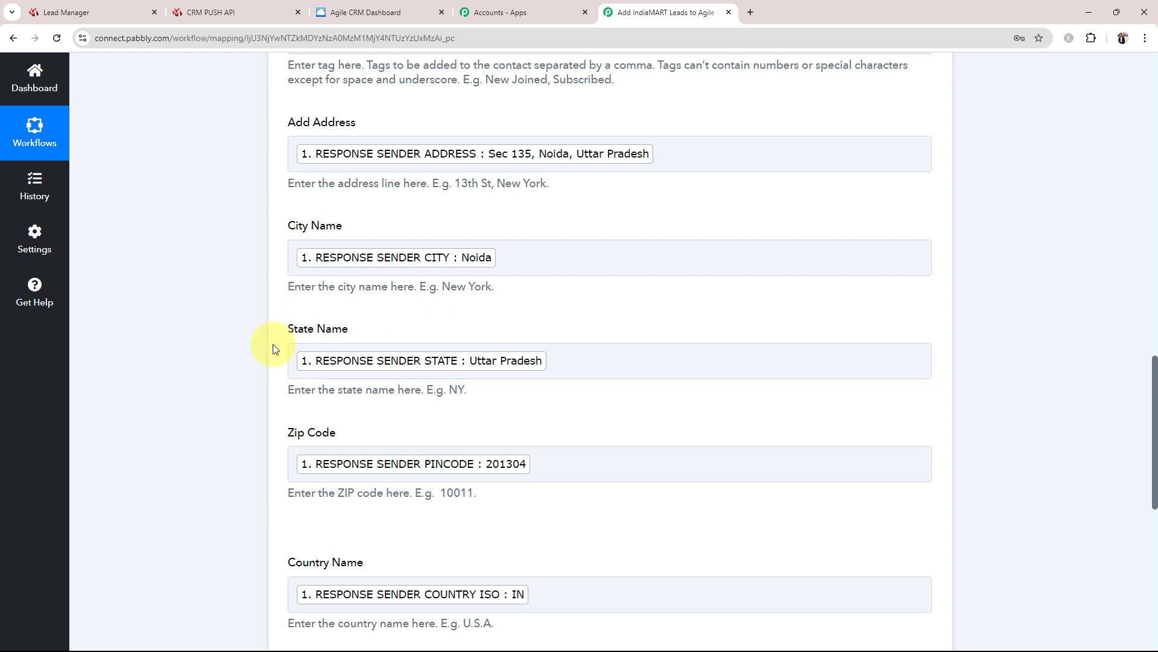
{"action": "left_click", "coordinate": [584, 357]}
{"action": "type", "text": "Uttar"}
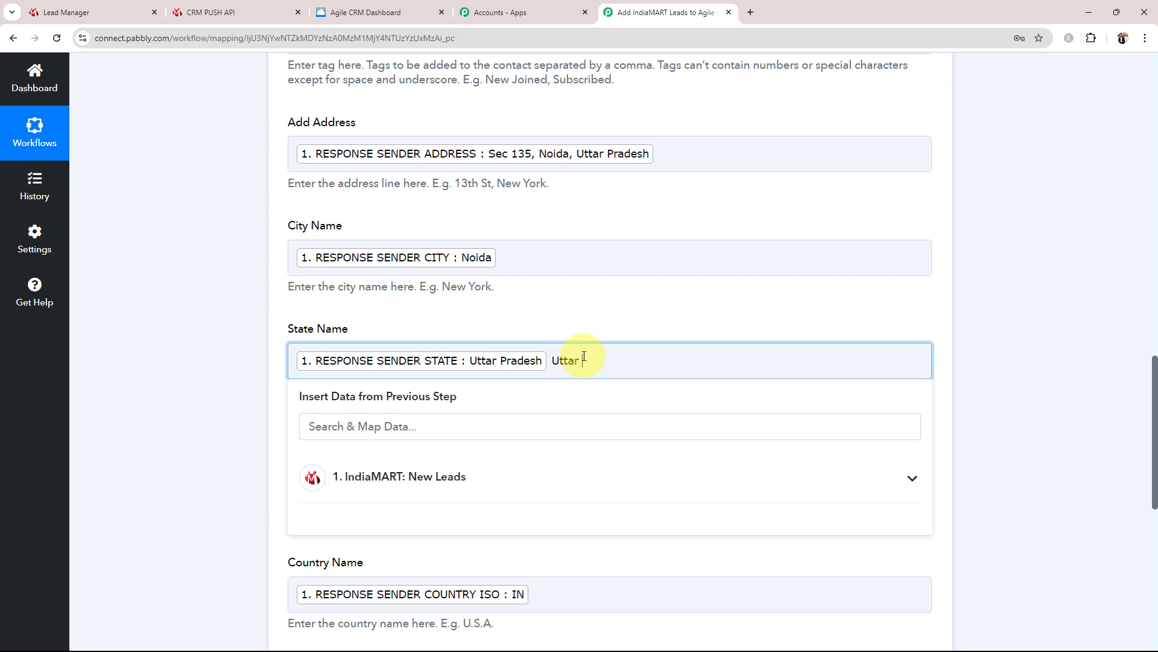
{"action": "type", "text": " Pr"}
{"action": "key", "text": "BackSpace"}
{"action": "key", "text": "BackSpace"}
{"action": "key", "text": "BackSpace"}
{"action": "key", "text": "BackSpace"}
{"action": "key", "text": "BackSpace"}
{"action": "key", "text": "BackSpace"}
{"action": "key", "text": "BackSpace"}
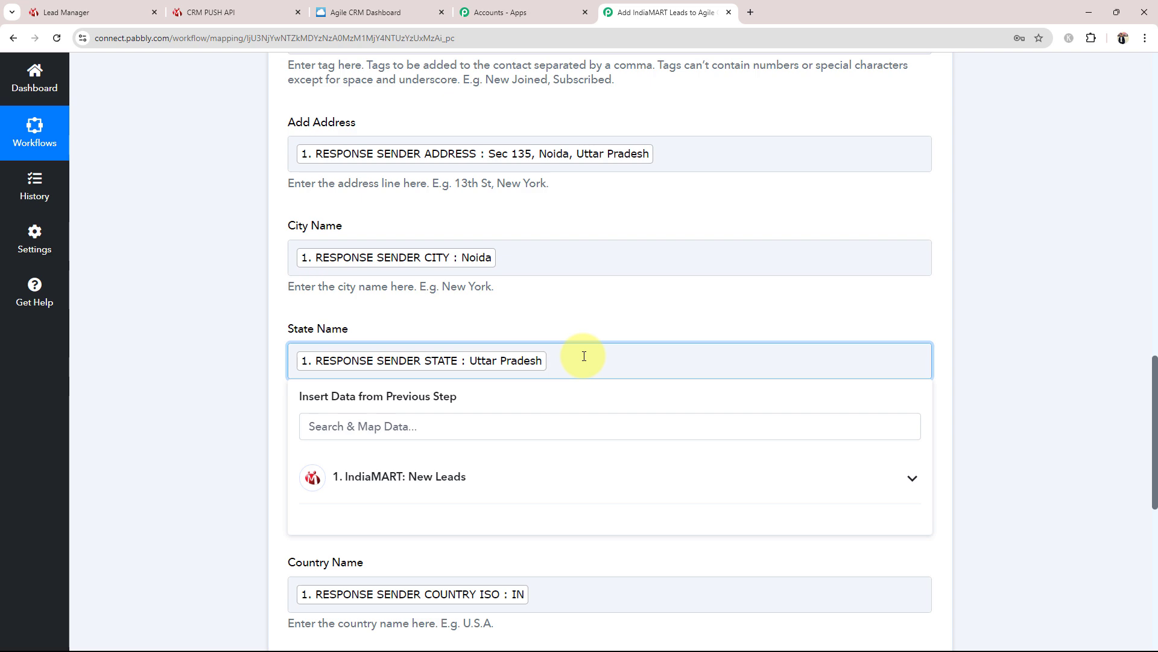
{"action": "left_click", "coordinate": [208, 391]}
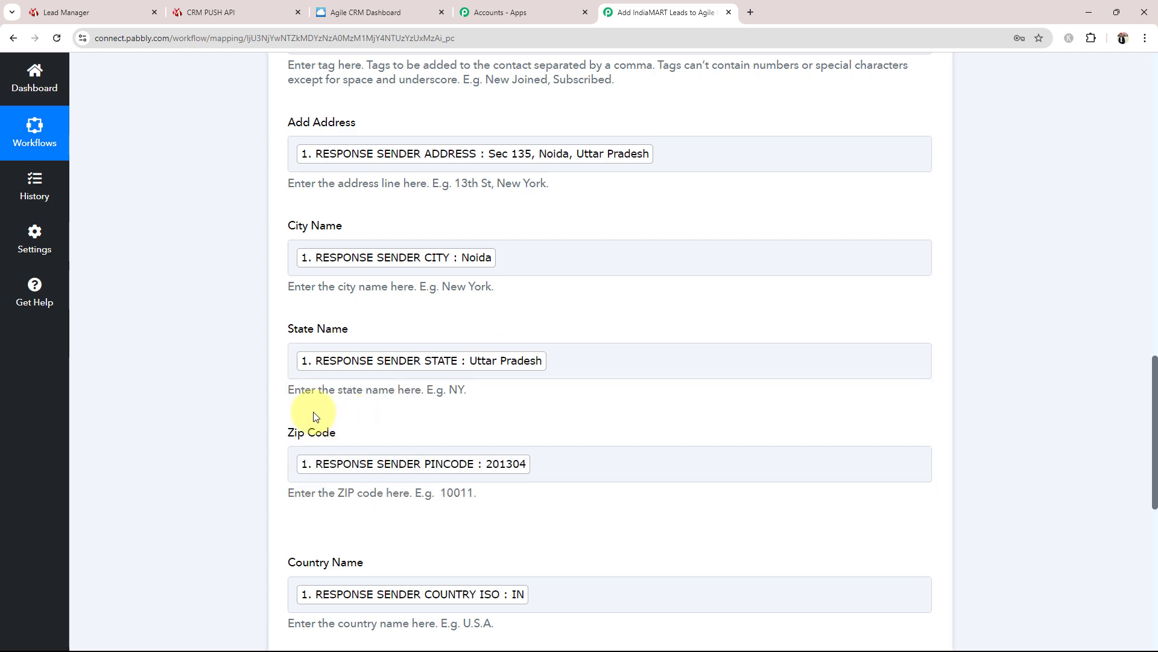
{"action": "scroll", "coordinate": [310, 416], "scroll_direction": "down", "scroll_amount": 8}
Step: Save and test the Agile CRM step, review the returned PERSON contact with the Noida address, then go to Agile CRM
{"action": "left_click", "coordinate": [316, 254]}
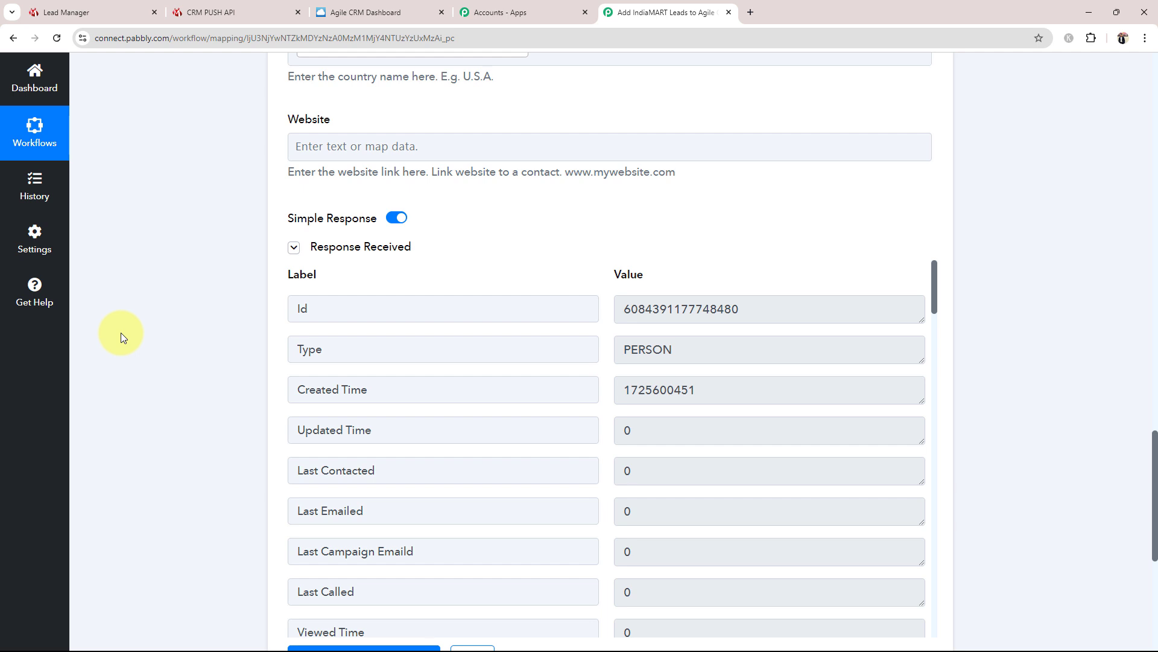
{"action": "scroll", "coordinate": [241, 426], "scroll_direction": "down", "scroll_amount": 3}
{"action": "scroll", "coordinate": [828, 291], "scroll_direction": "down", "scroll_amount": 1}
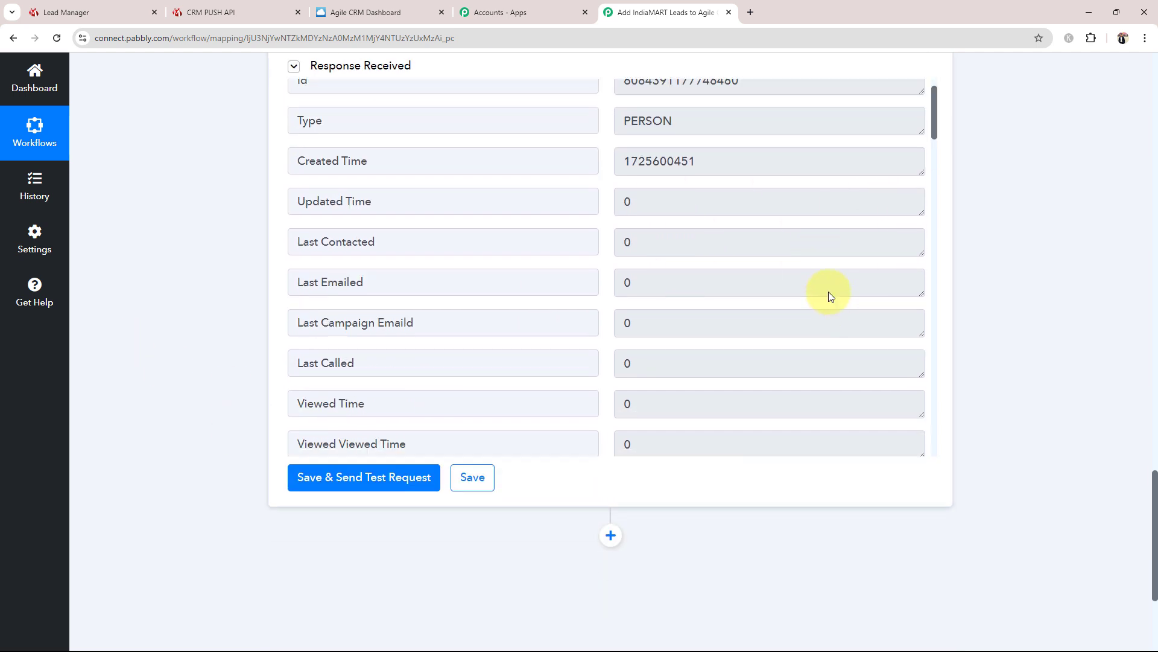
{"action": "scroll", "coordinate": [828, 291], "scroll_direction": "down", "scroll_amount": 15}
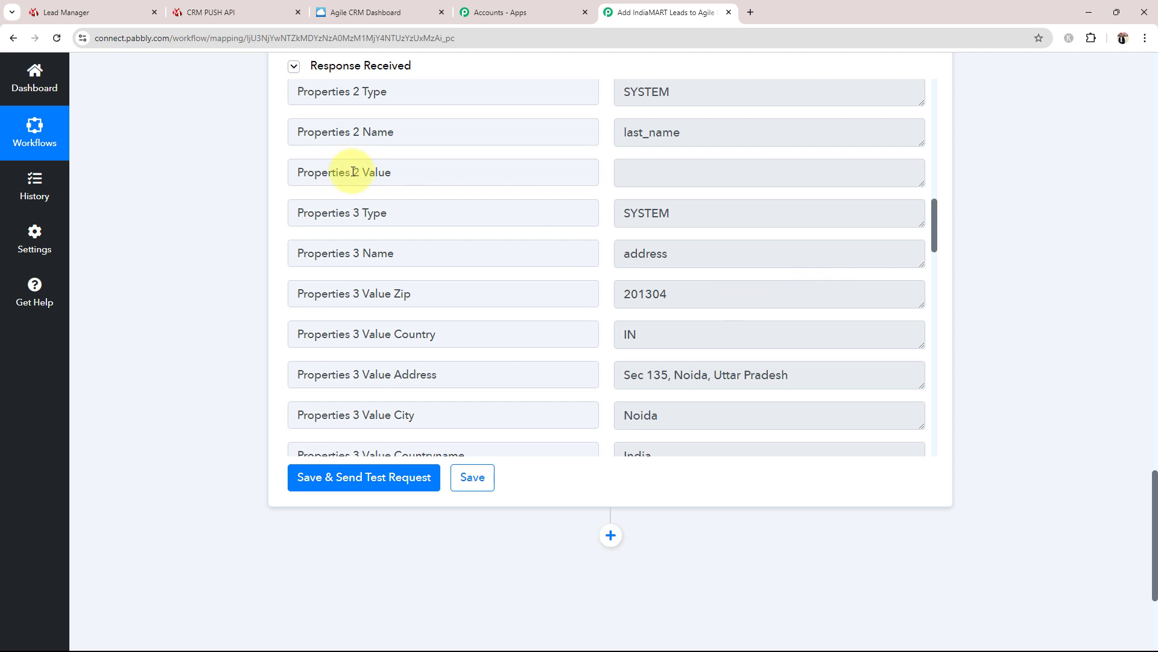
{"action": "left_click", "coordinate": [395, 12]}
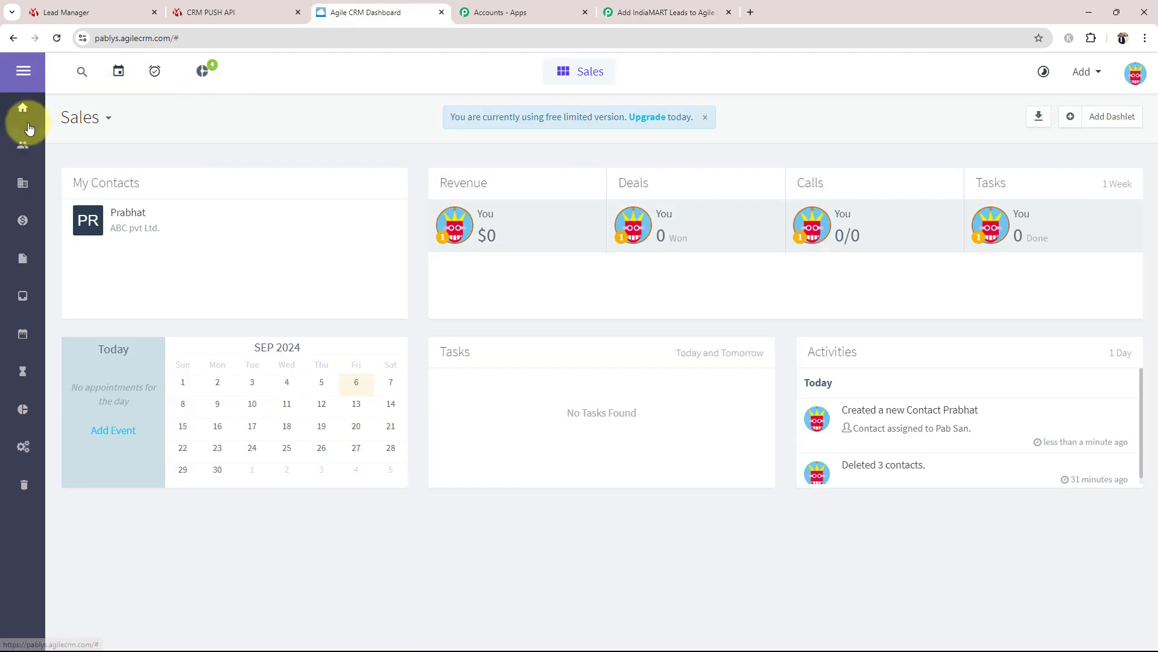
Step: Open the new ABC Pvt Ltd contact in Agile CRM Contacts, then collapse Pabbly's Agile CRM action step
{"action": "left_click", "coordinate": [22, 145]}
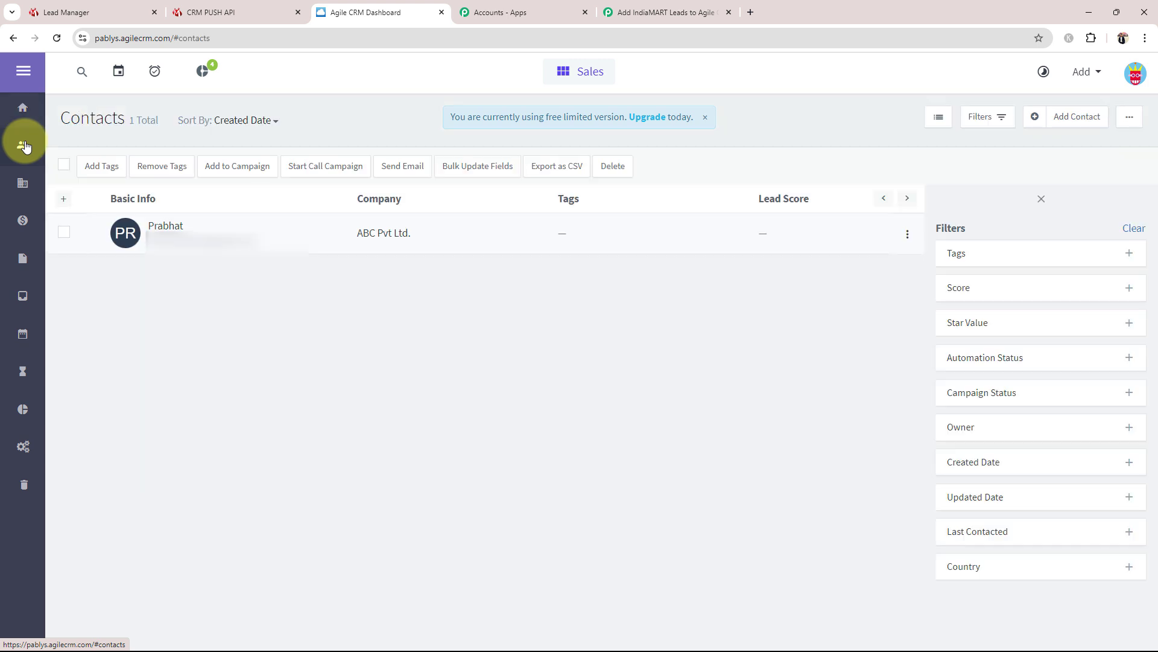
{"action": "left_click", "coordinate": [161, 228]}
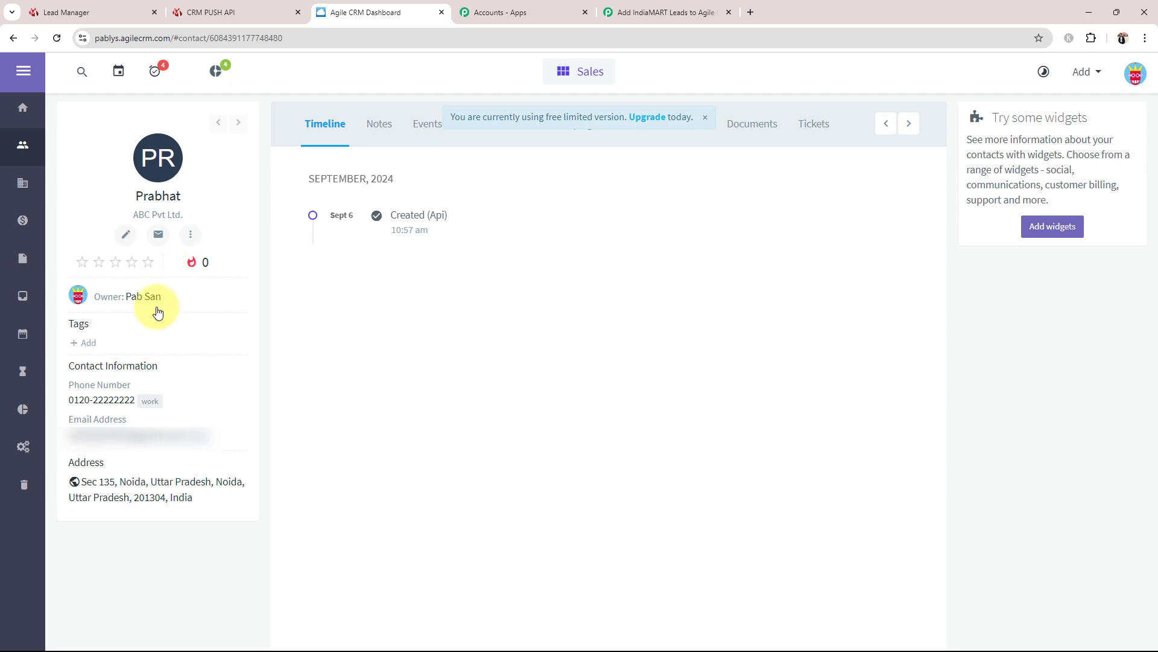
{"action": "left_click", "coordinate": [663, 12]}
{"action": "left_click_drag", "start_coordinate": [1154, 588], "coordinate": [1154, 121]}
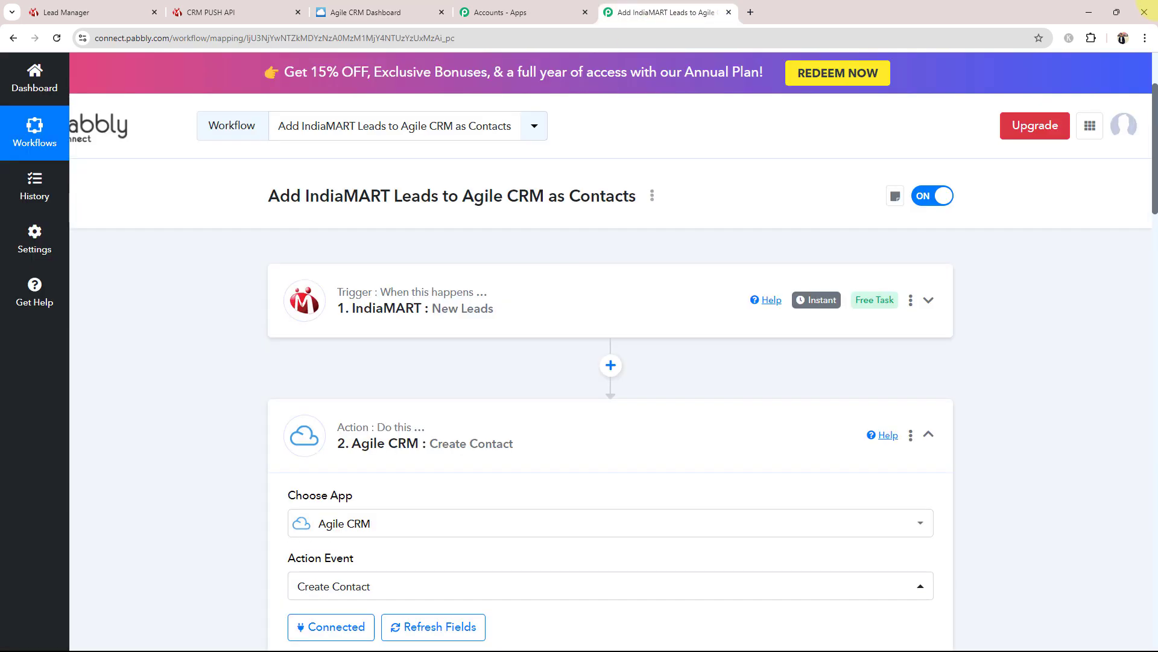
{"action": "left_click", "coordinate": [362, 437]}
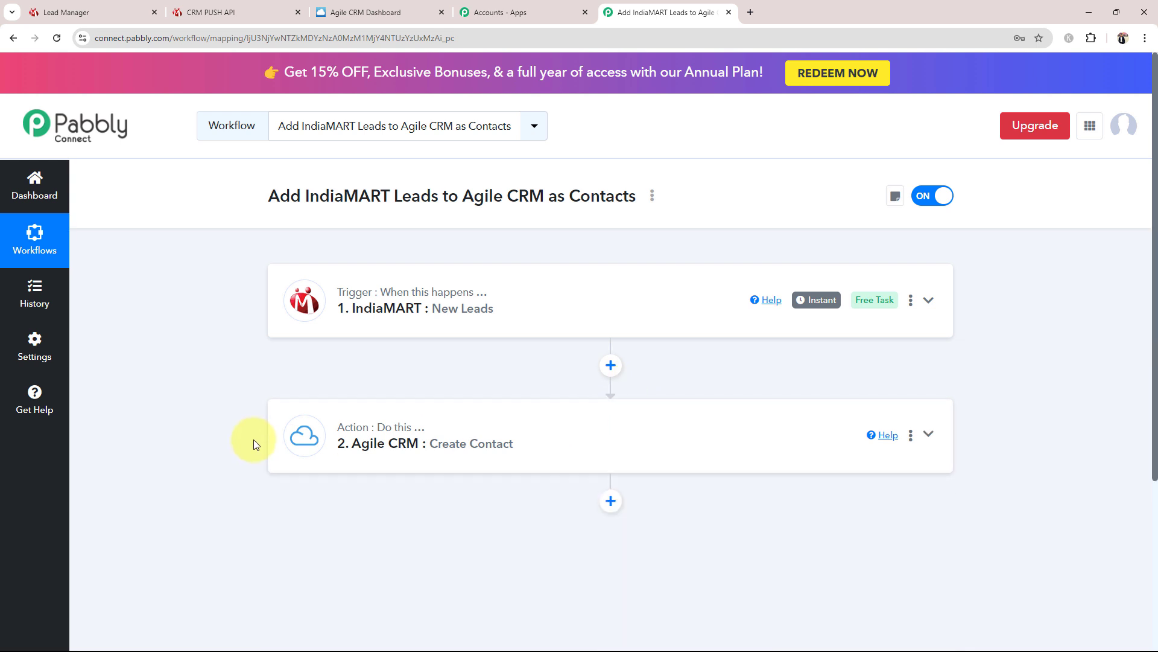